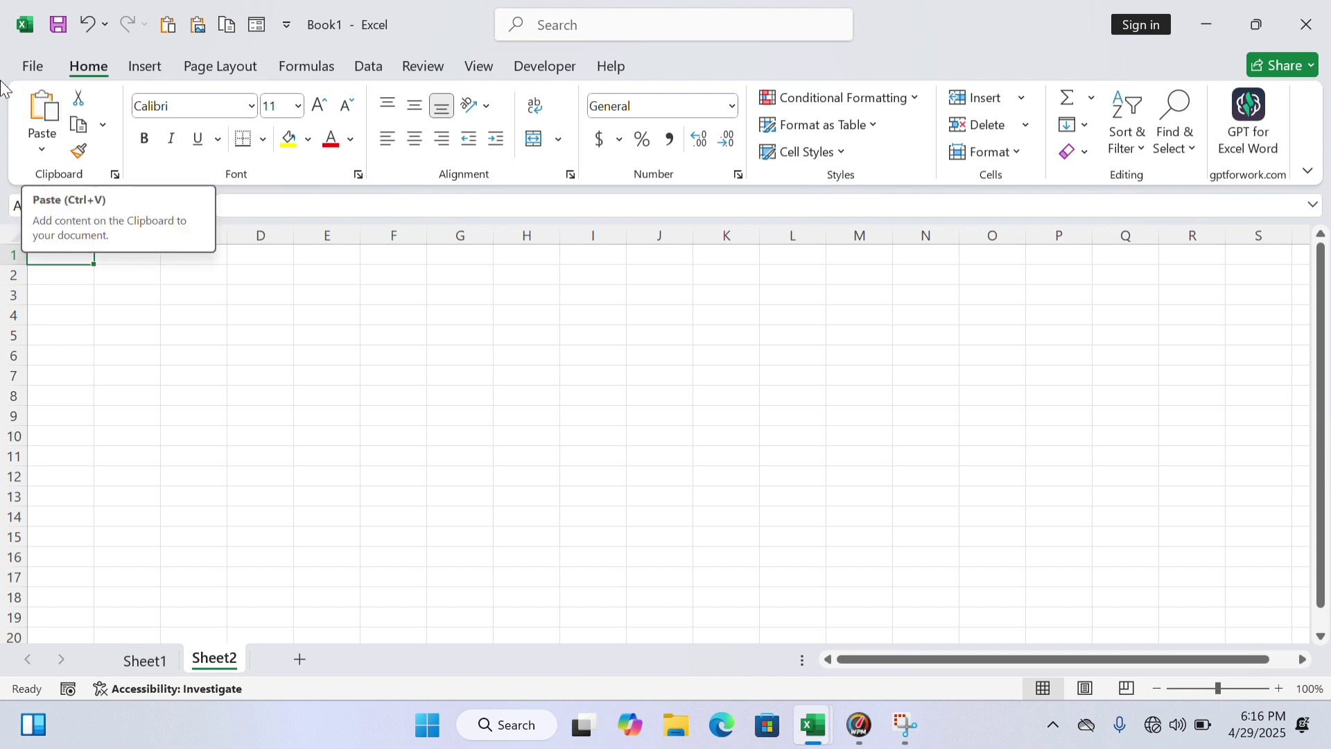
Enter the header Sr.no in cell A2
click(154, 255)
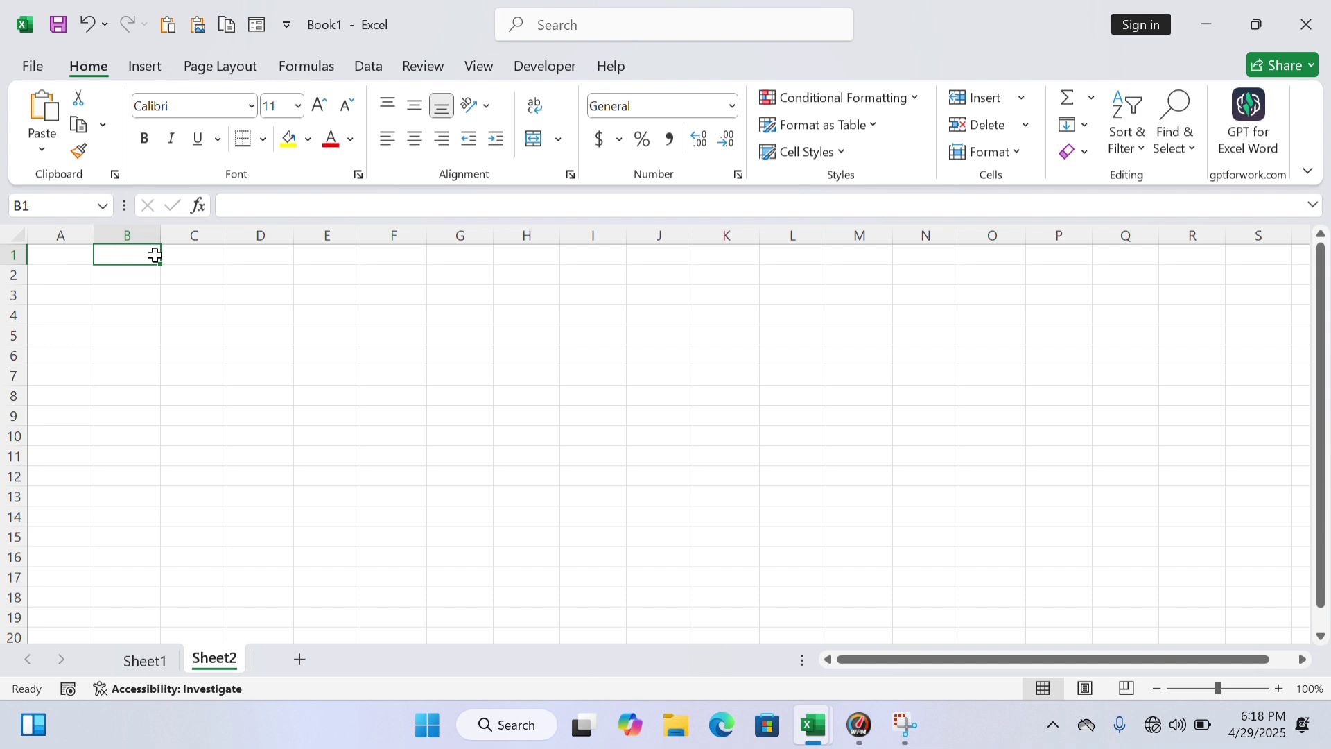
click(82, 271)
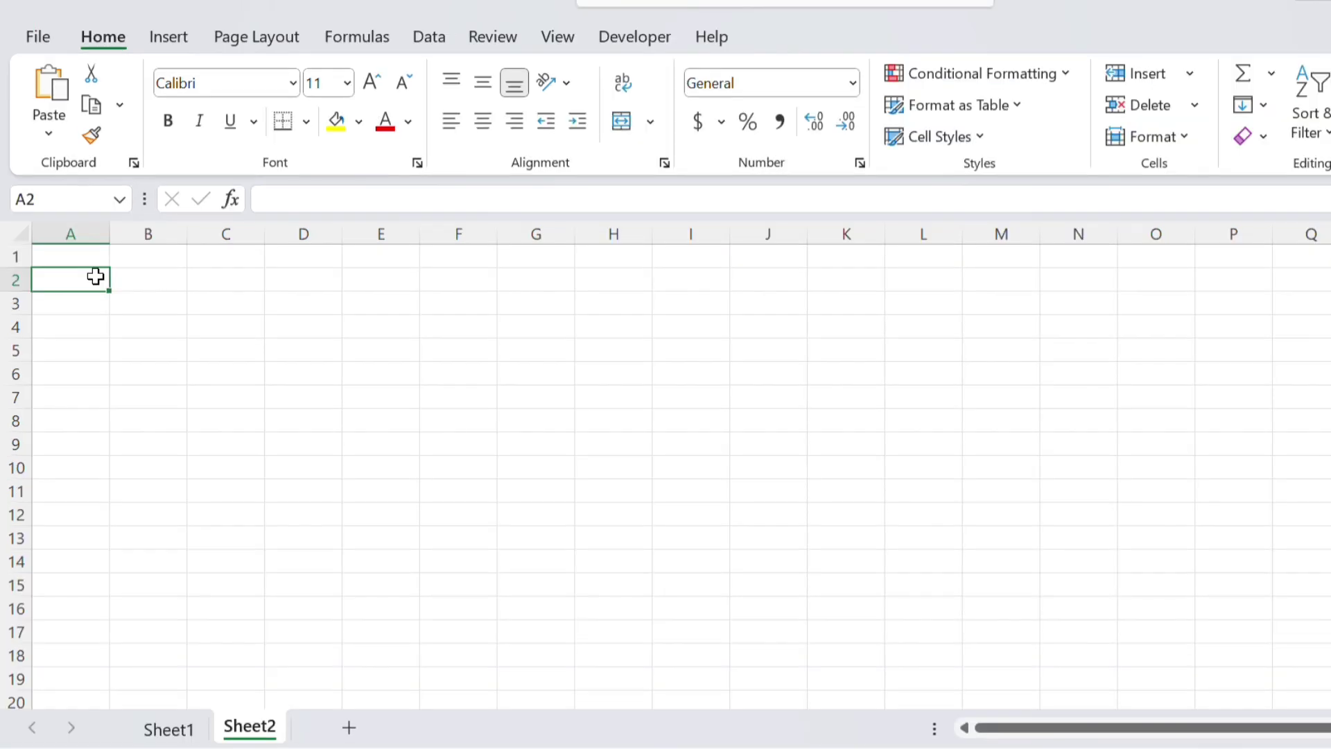
text(SR)
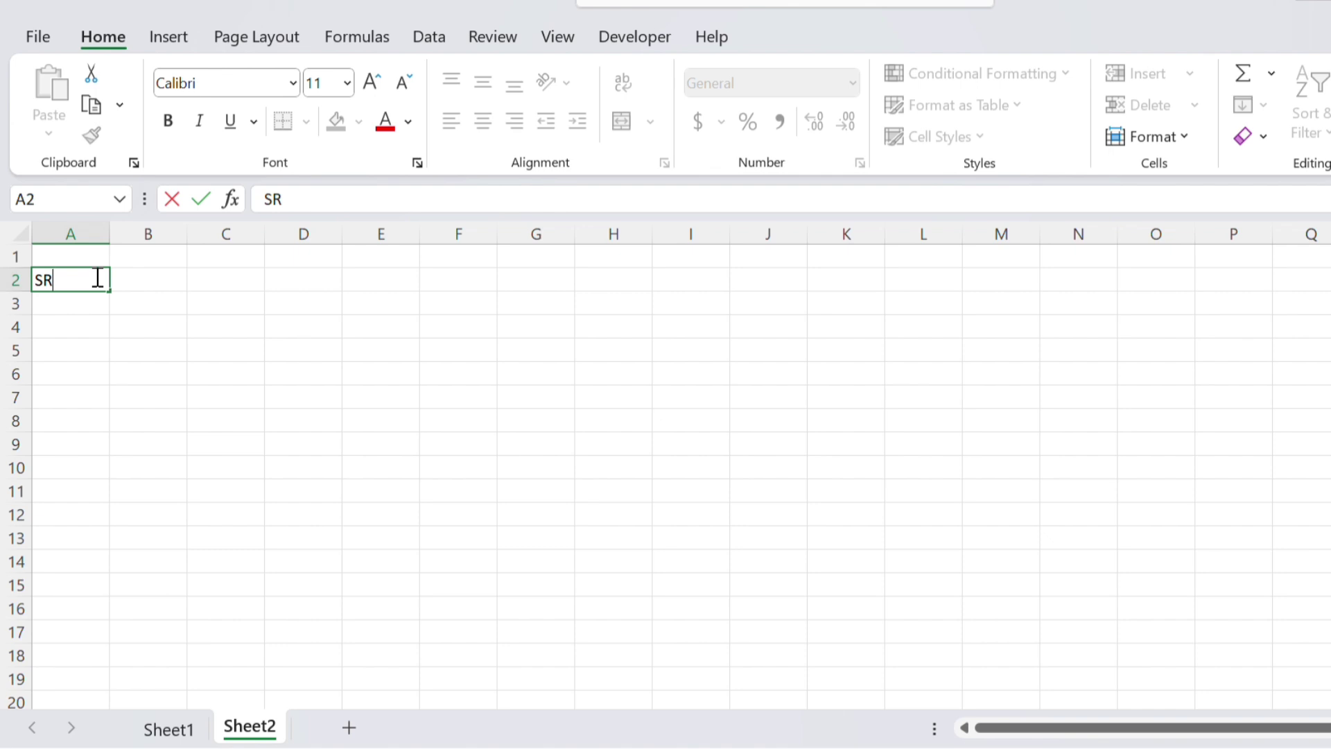
key(BackSpace)
text(.)
key(BackSpace)
text(e)
key(BackSpace)
text(r.no)
key(Tab)
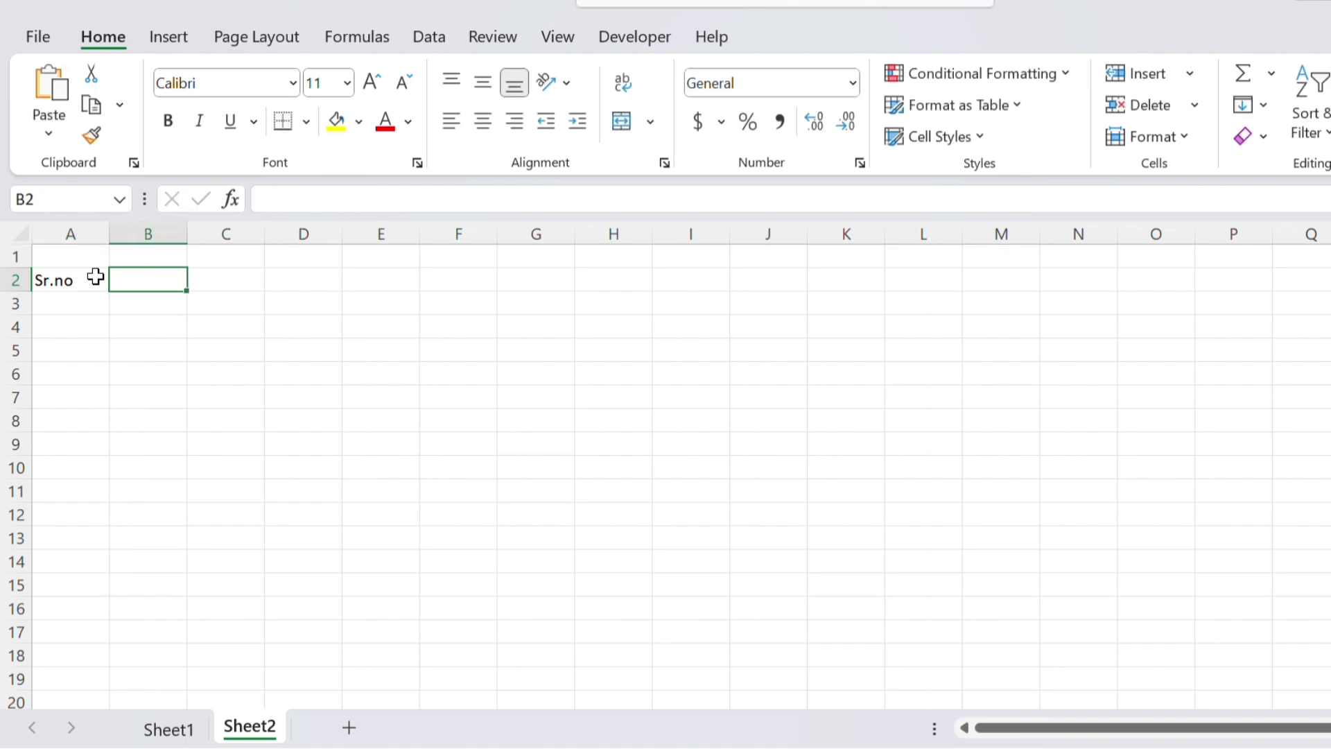
Enter the headers Emp id, Emp name and address designation in B2:D2
text(e)
key(BackSpace)
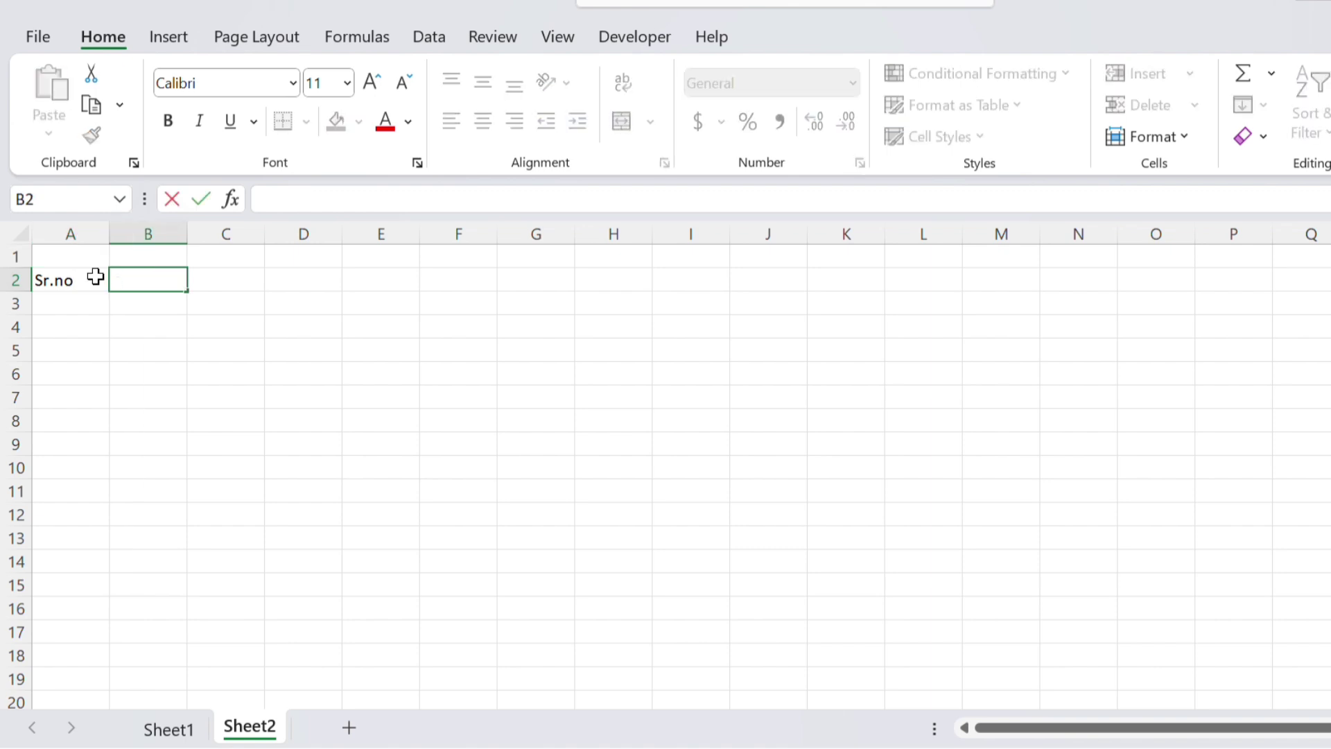
text(E)
text(o)
key(BackSpace)
key(BackSpace)
text(Emp id)
key(Tab)
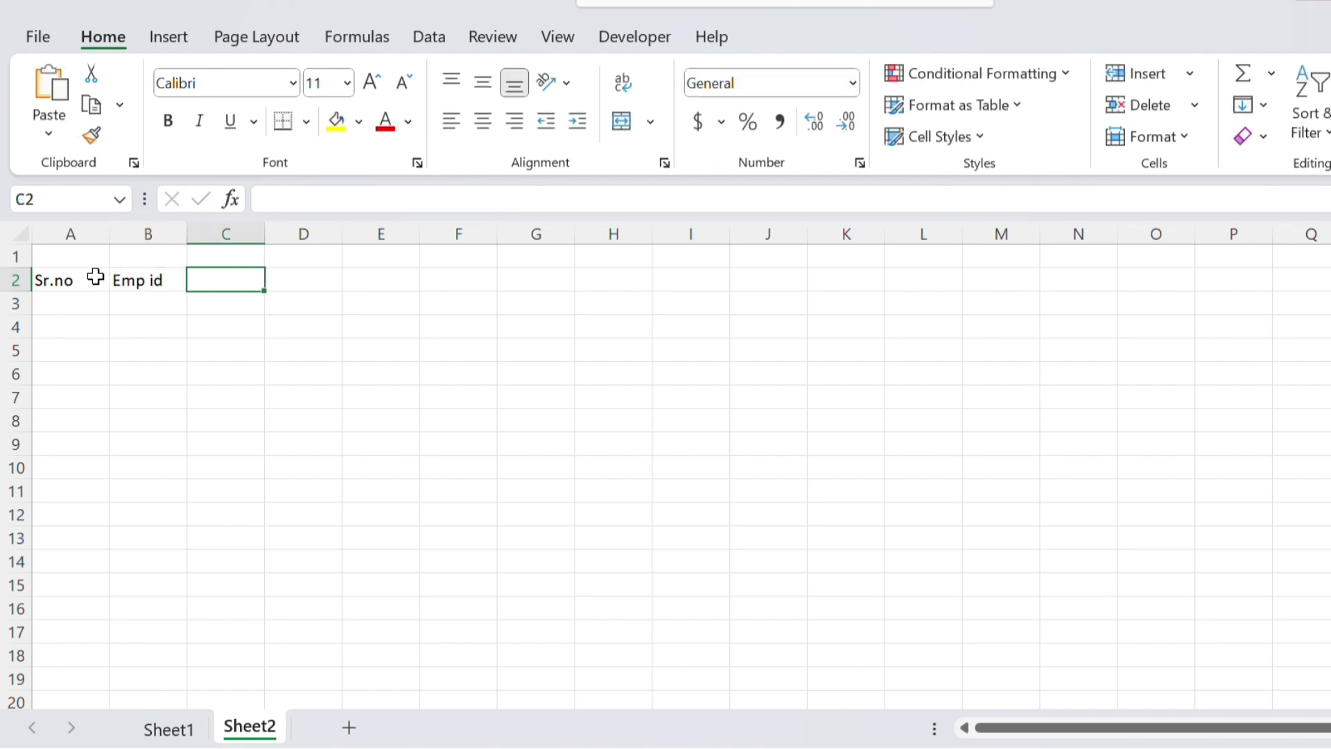
text(Emp)
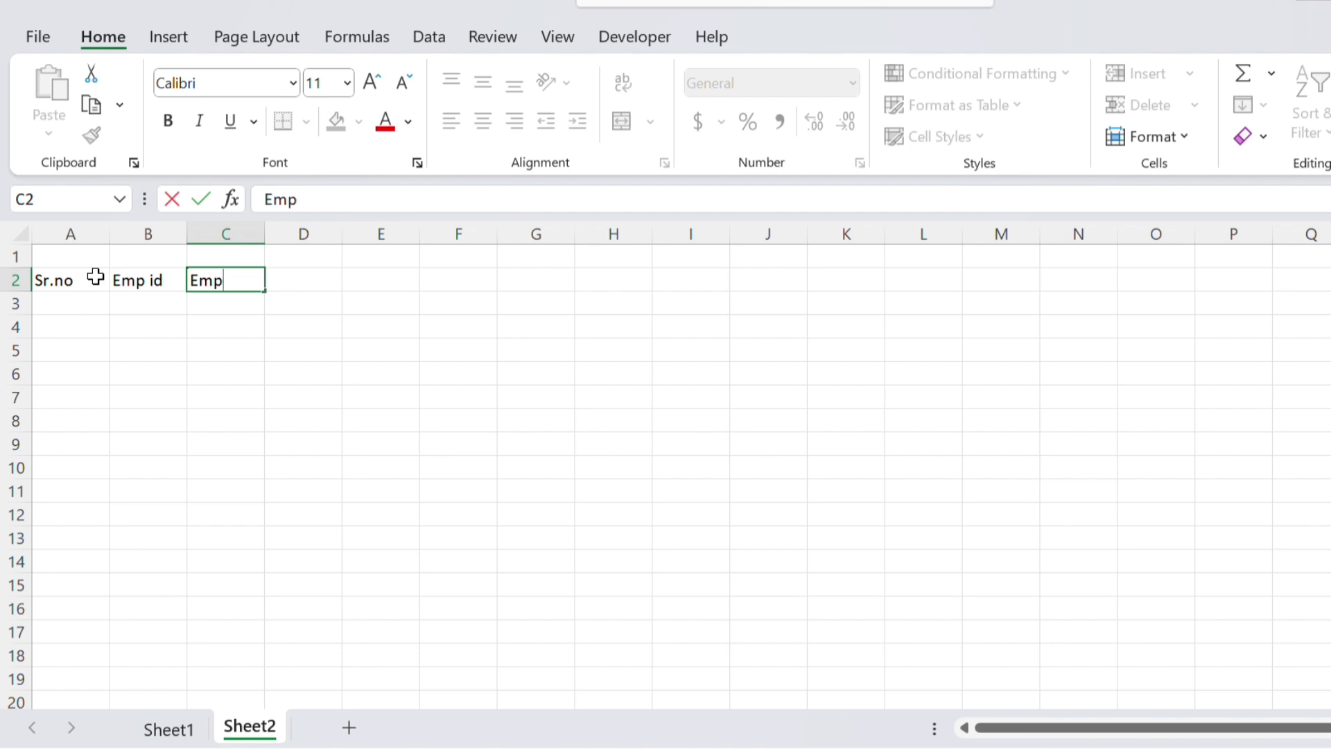
text( name)
key(Tab)
text(address)
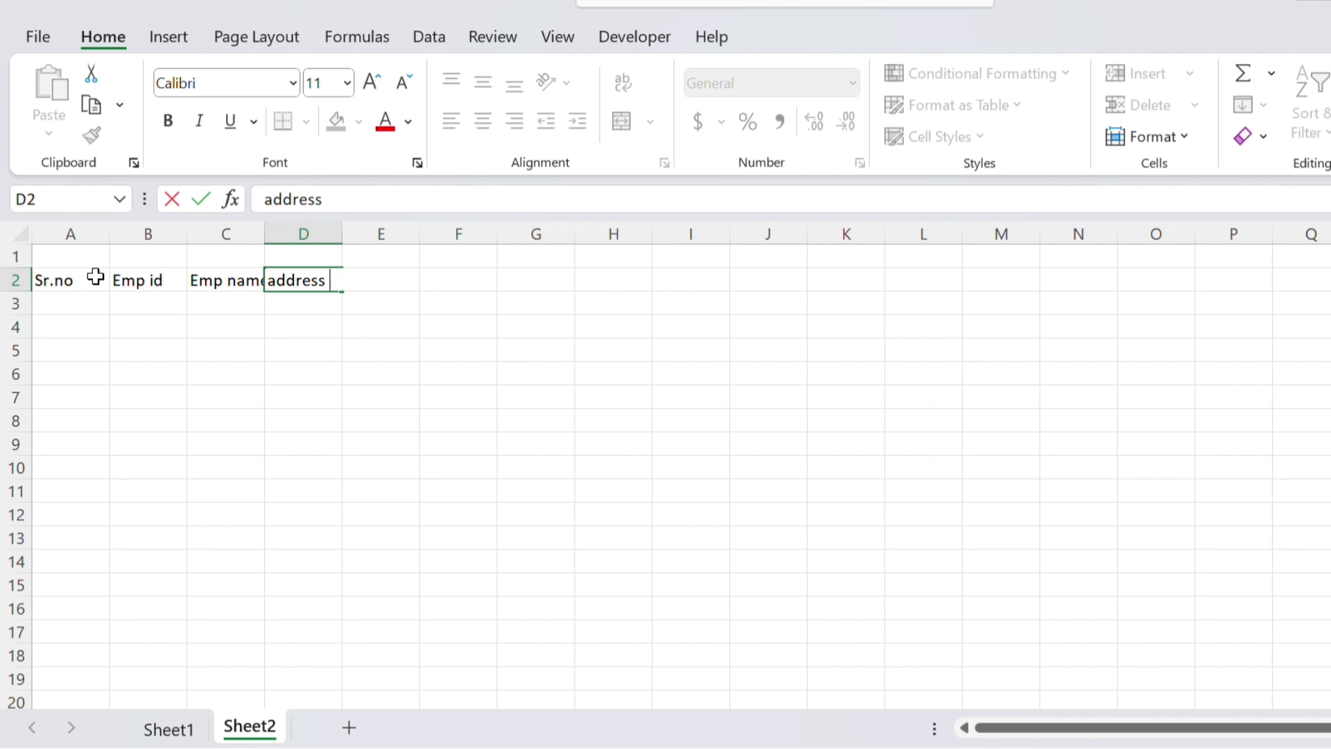
text( designation)
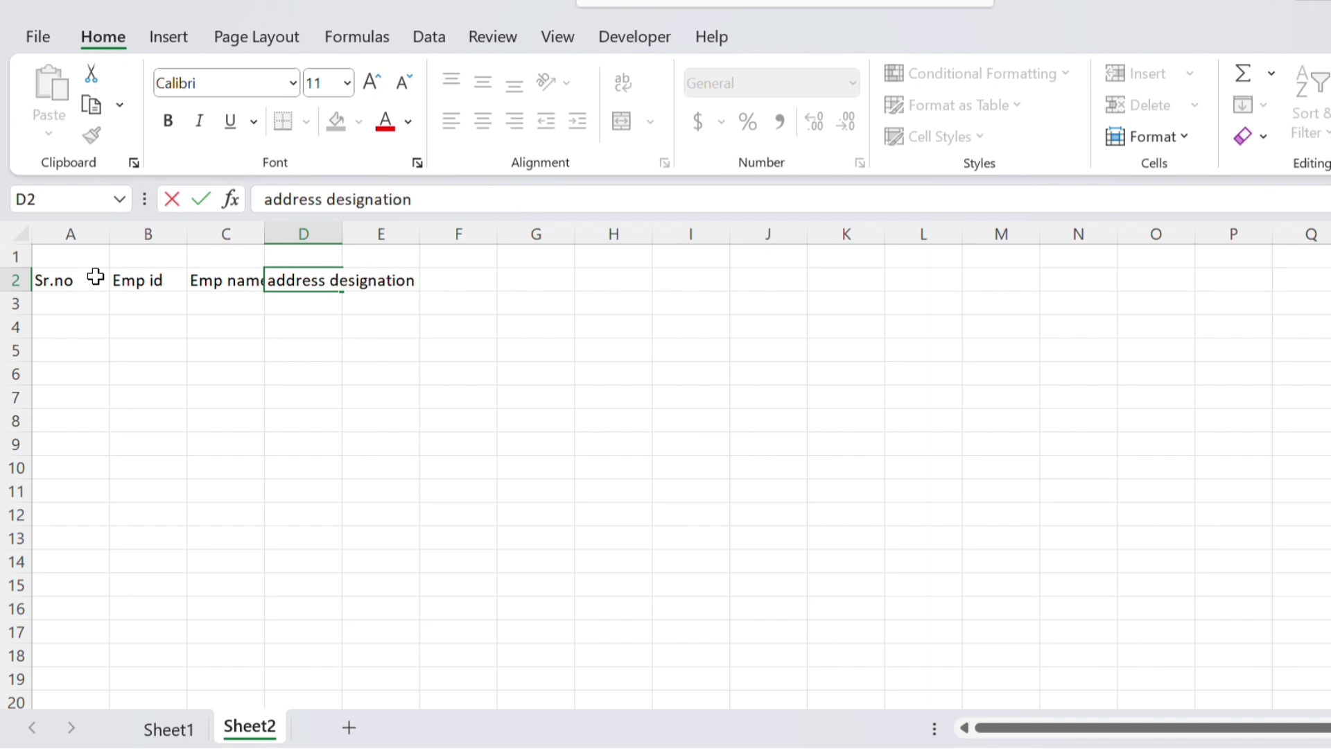
key(Tab)
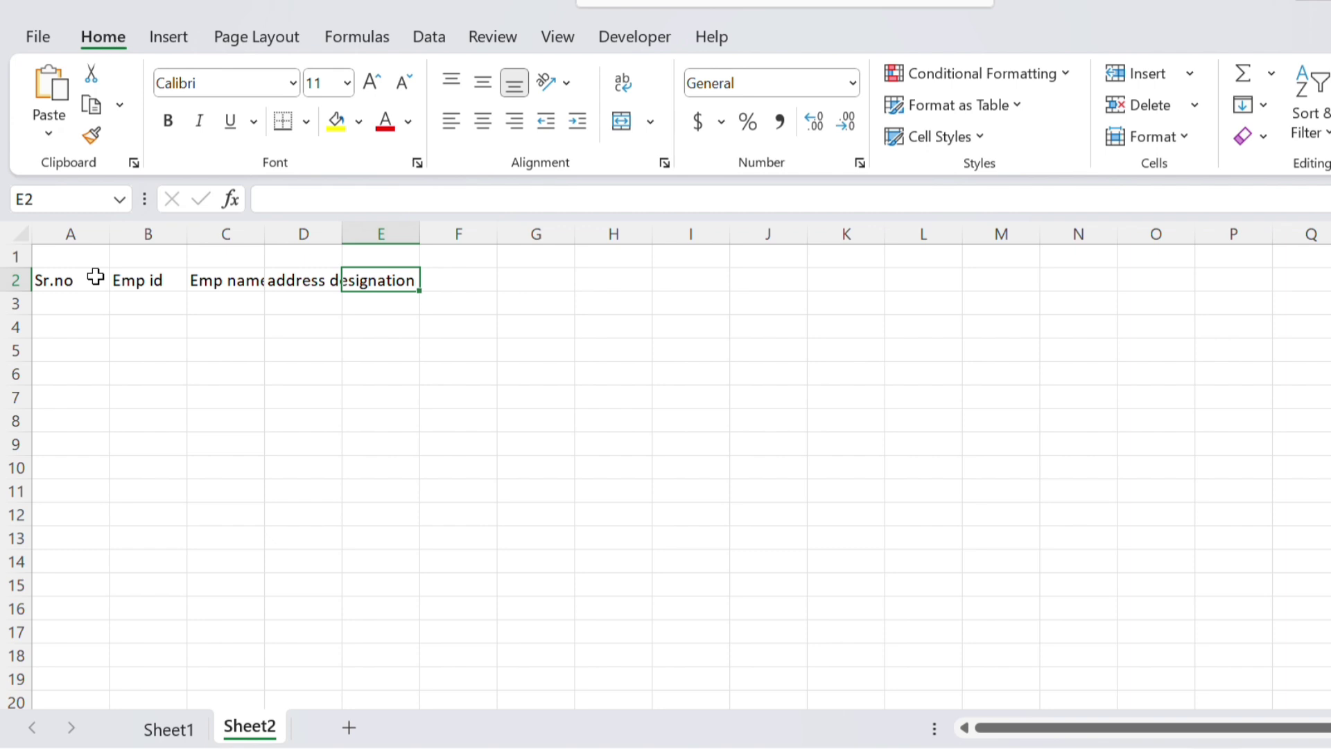
Complete the headers with Gross salary in E2 and Net Salary in F2
text(Groo)
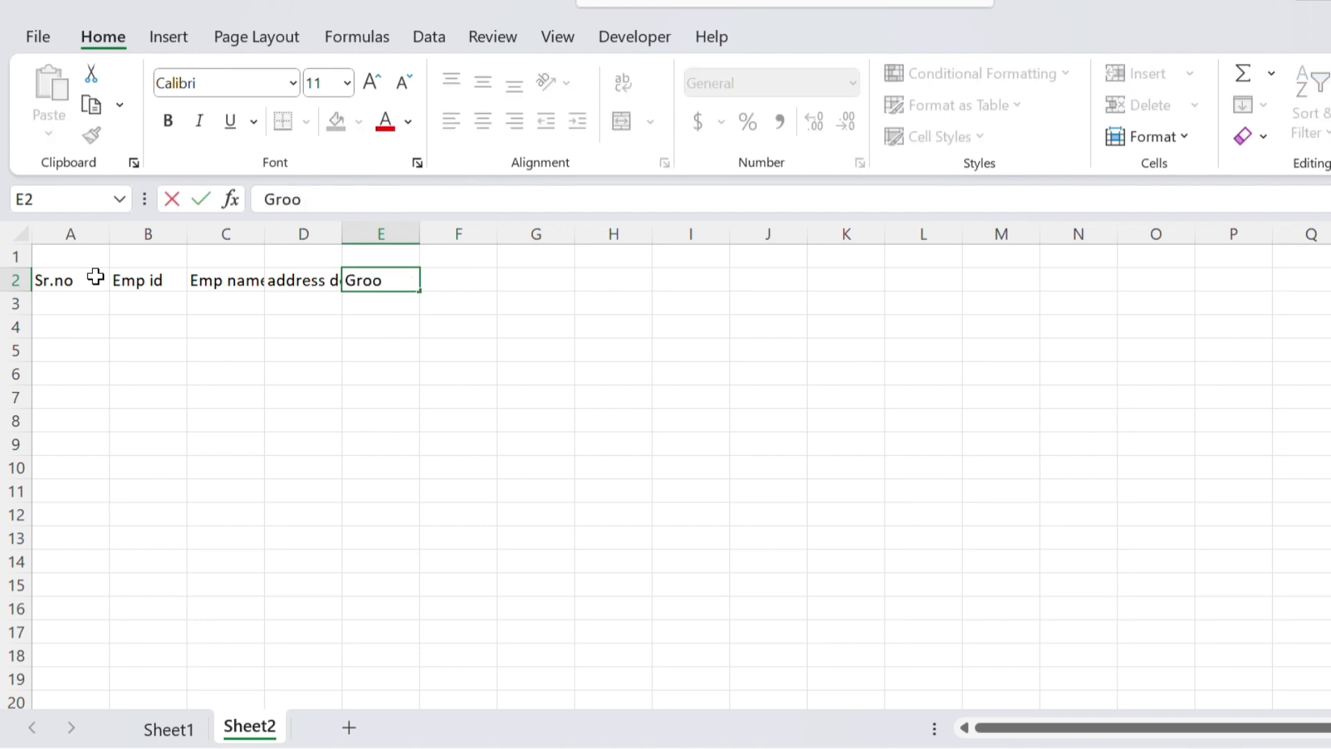
key(BackSpace)
text(asas)
key(BackSpace)
key(BackSpace)
key(BackSpace)
key(BackSpace)
text(aa)
key(BackSpace)
key(BackSpace)
text(ss)
key(Return)
text(sr.no)
key(Up)
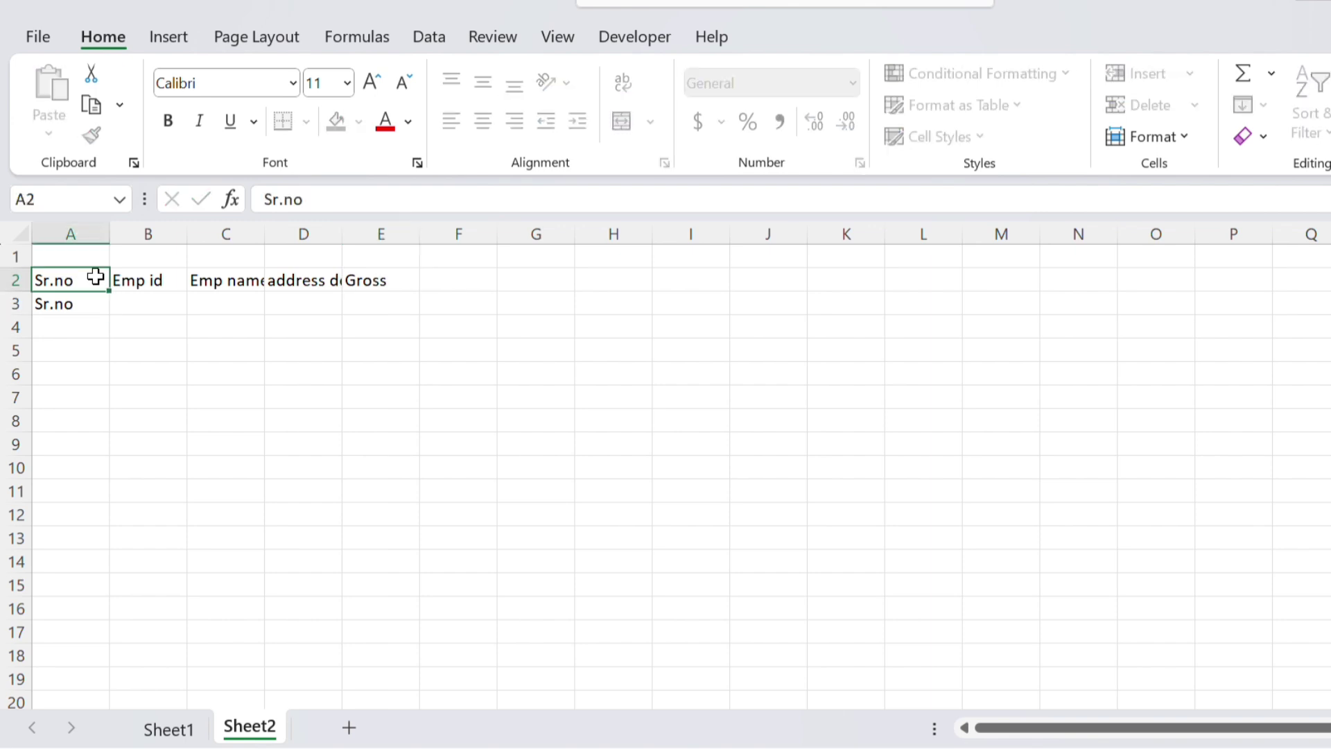
key(Right)
key(Right)
key(Right)
key(Right)
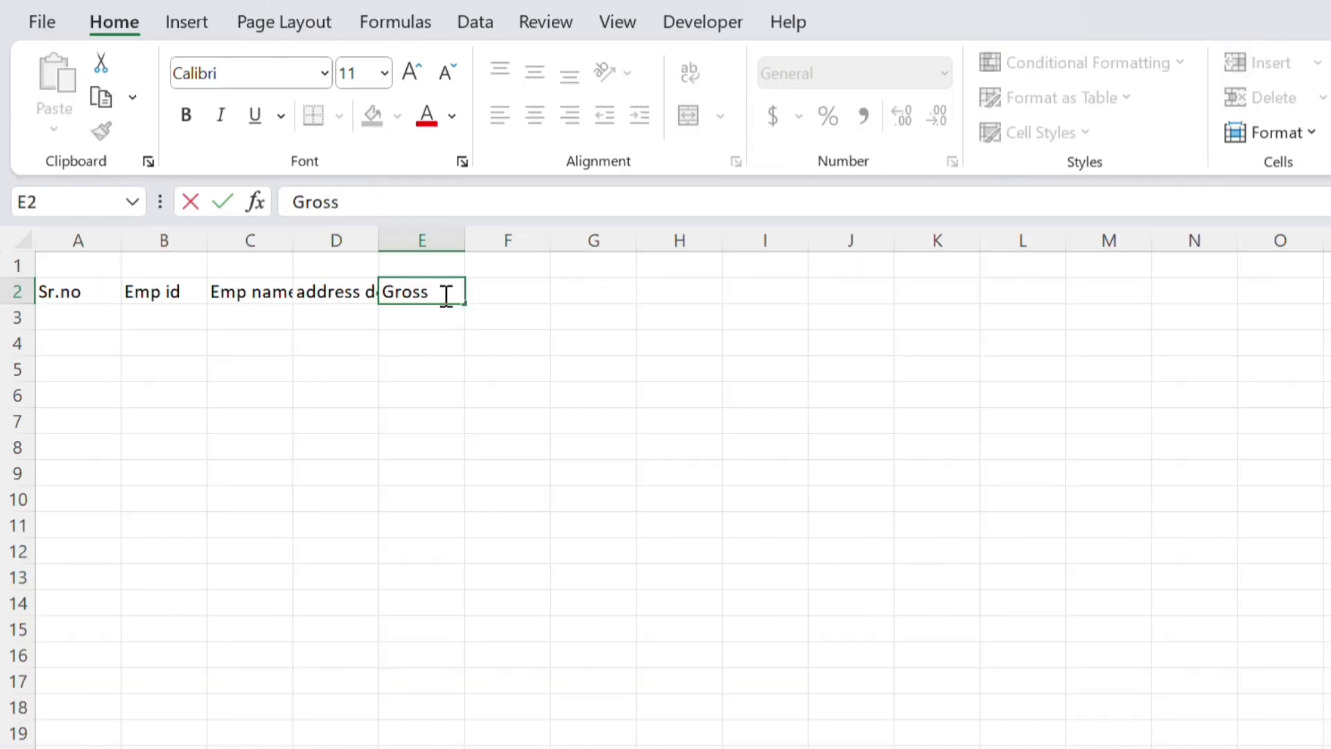
text(salary)
key(Right)
text(ne)
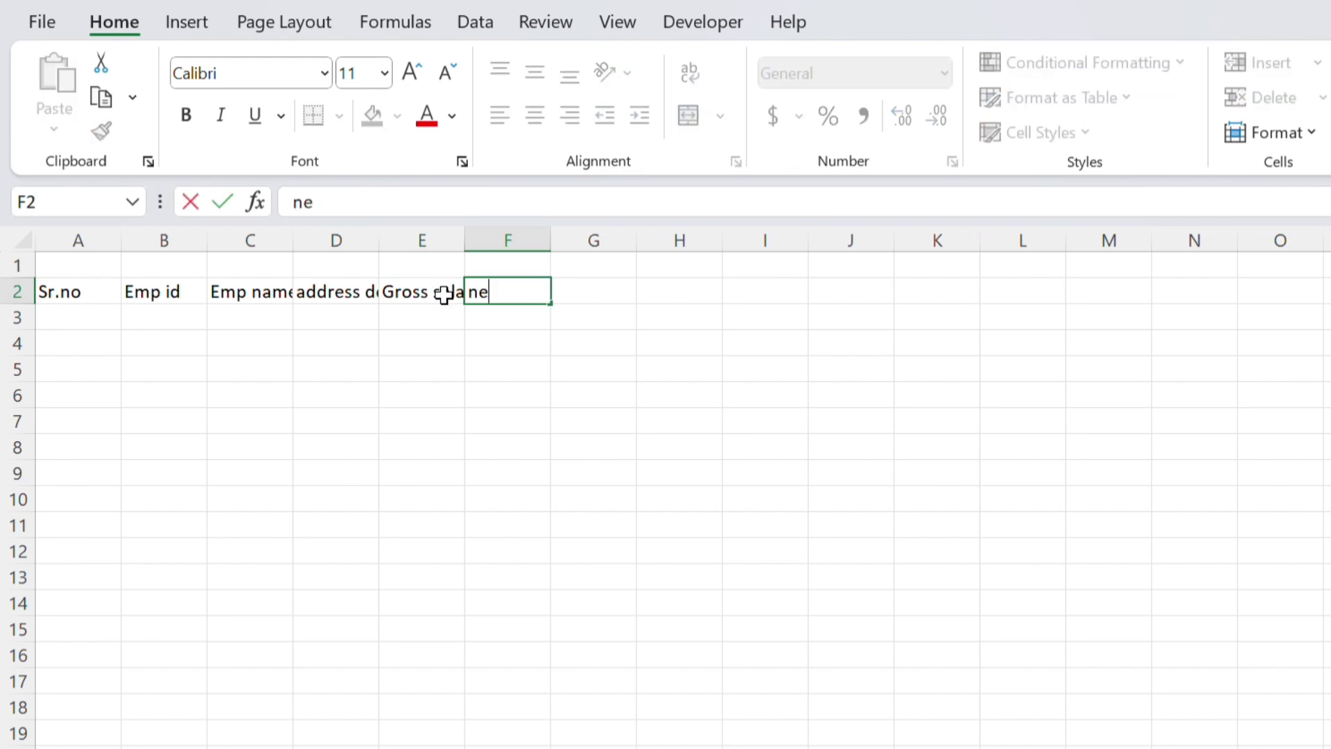
text(t)
key(BackSpace)
key(BackSpace)
key(BackSpace)
text(Net Salary)
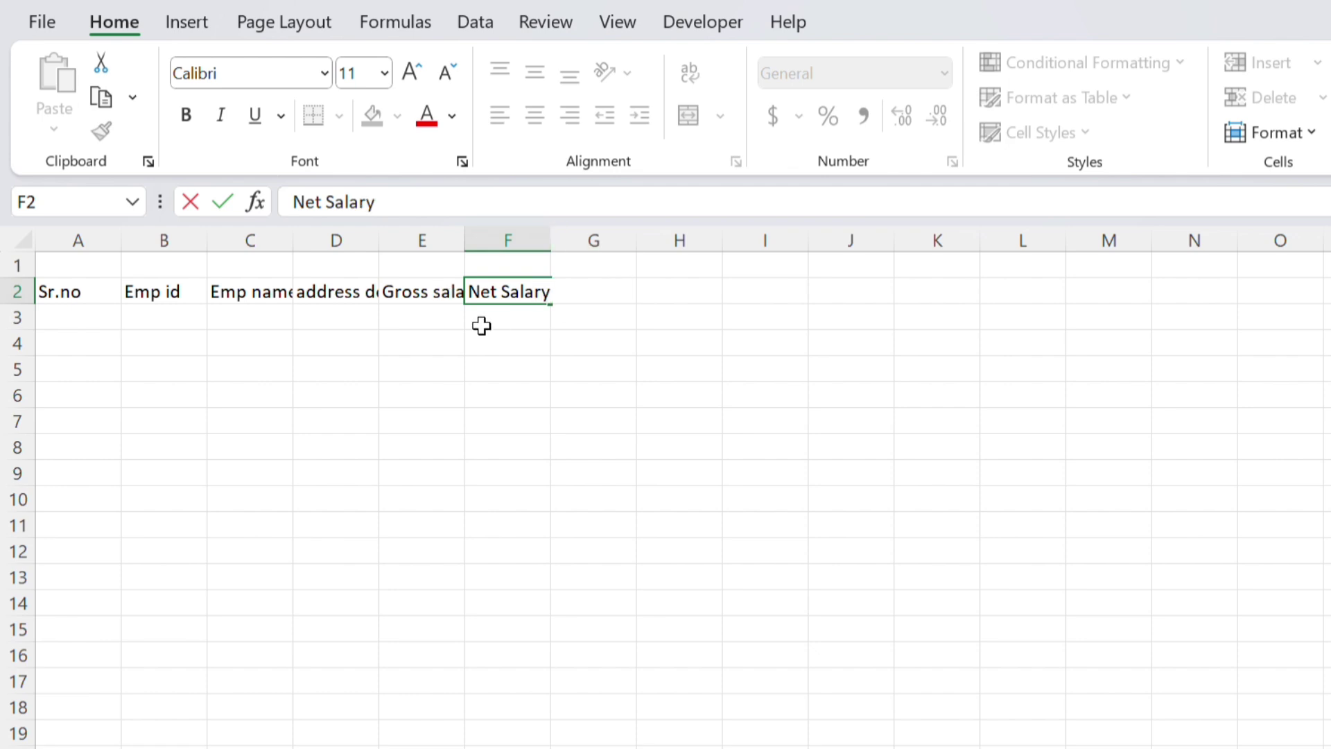
Select columns A through F and auto-fit their widths to the header text
click(235, 297)
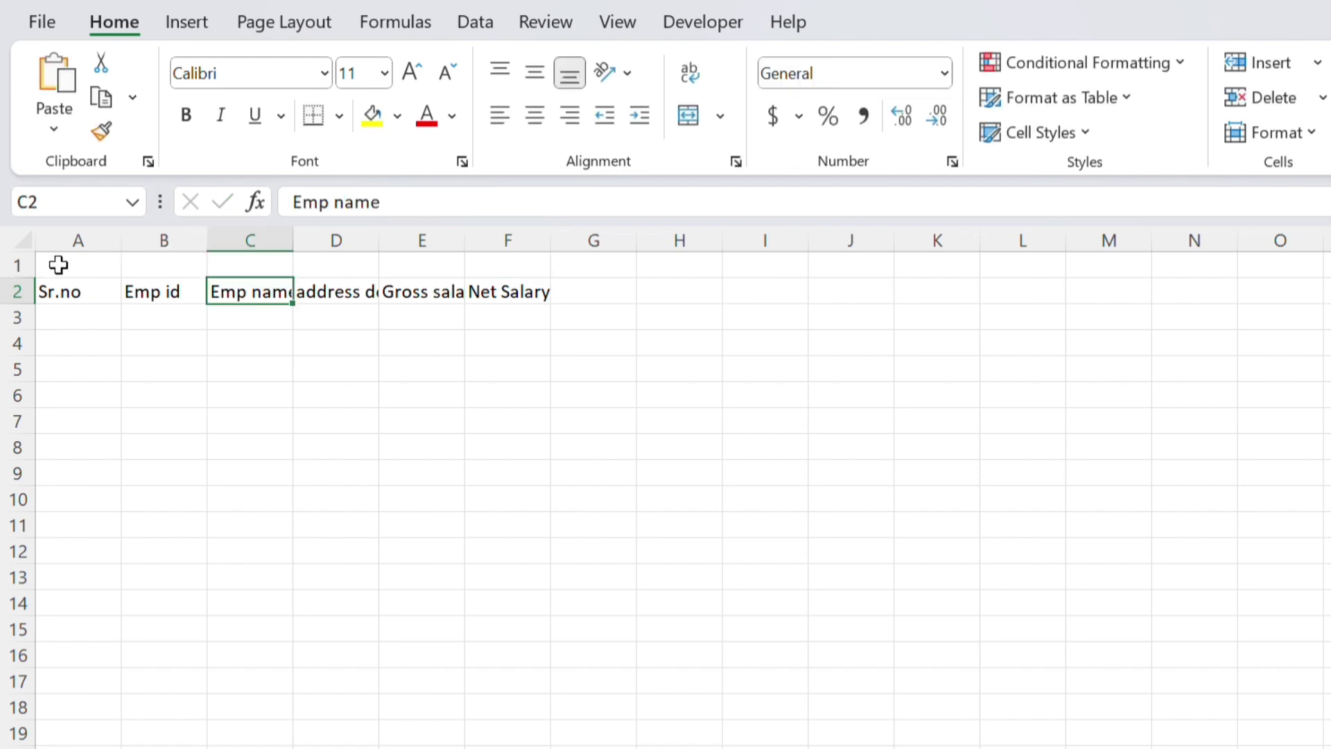
click(65, 262)
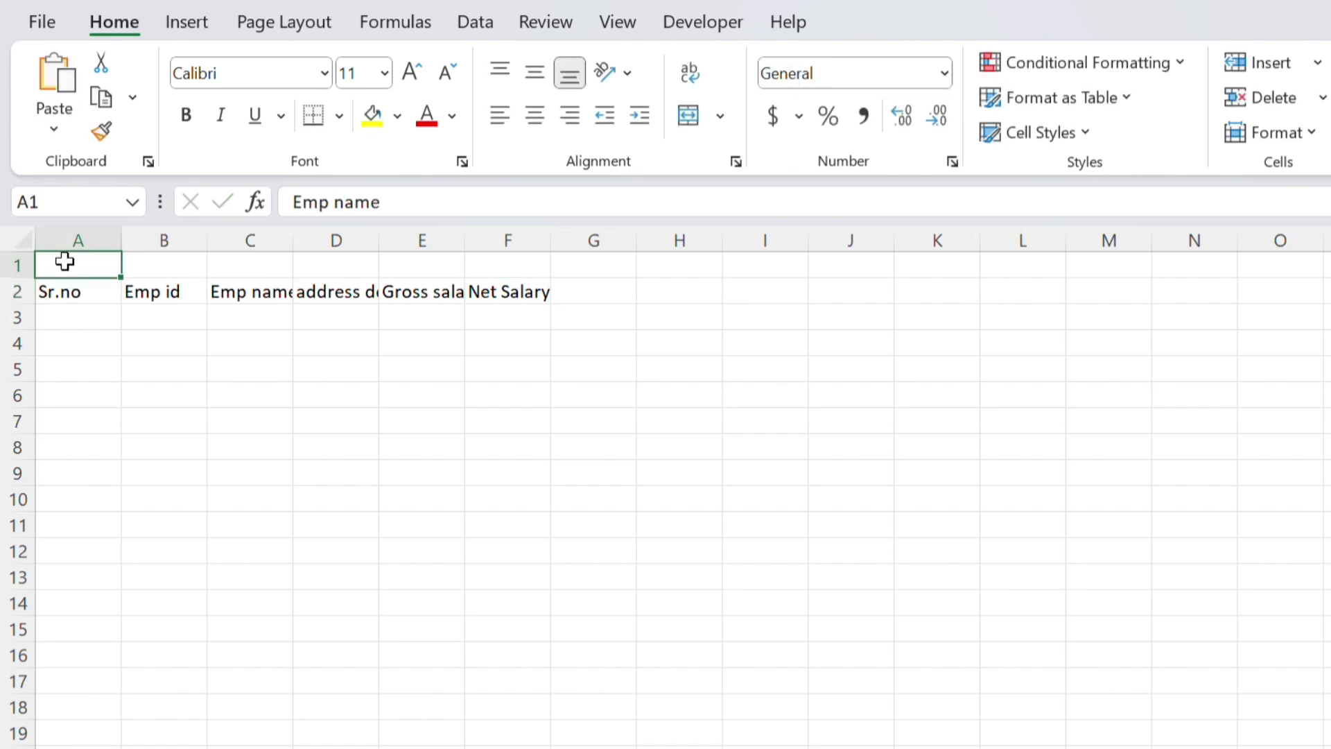
drag(64, 261, 281, 288)
click(280, 289)
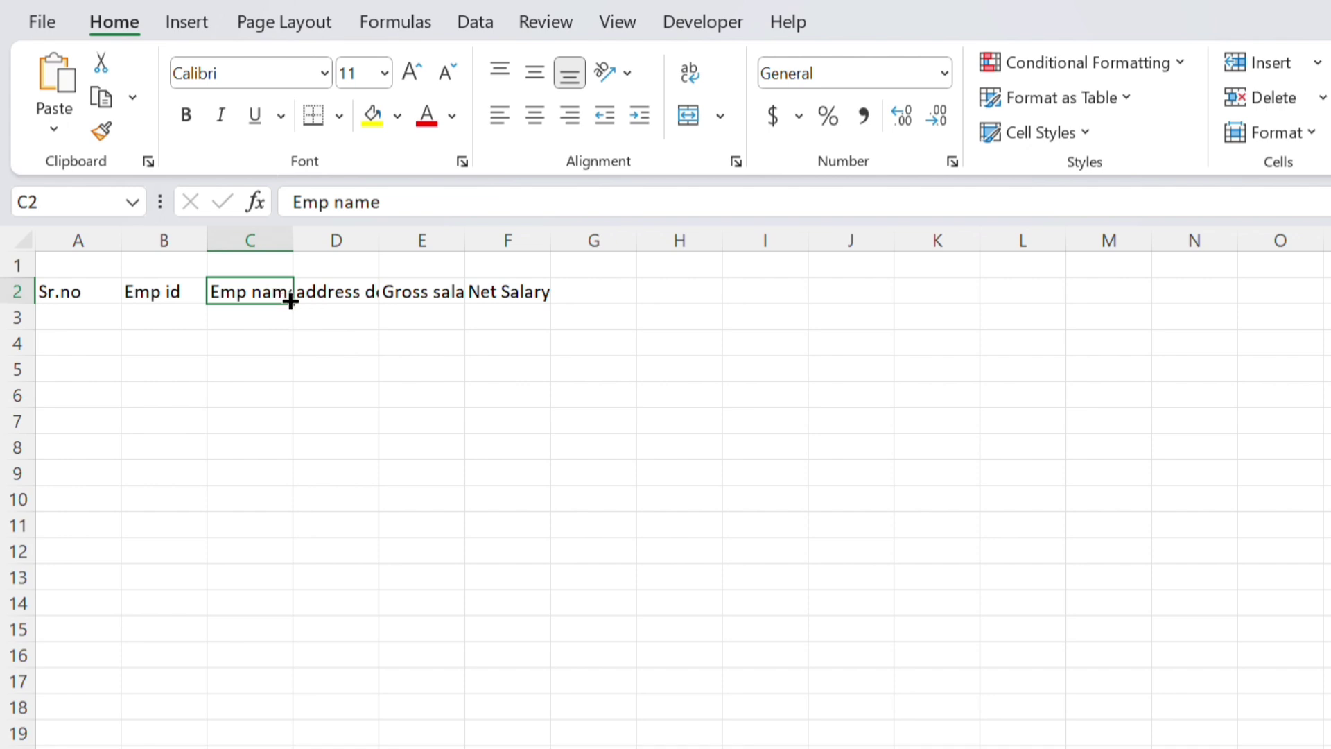
click(339, 288)
click(420, 290)
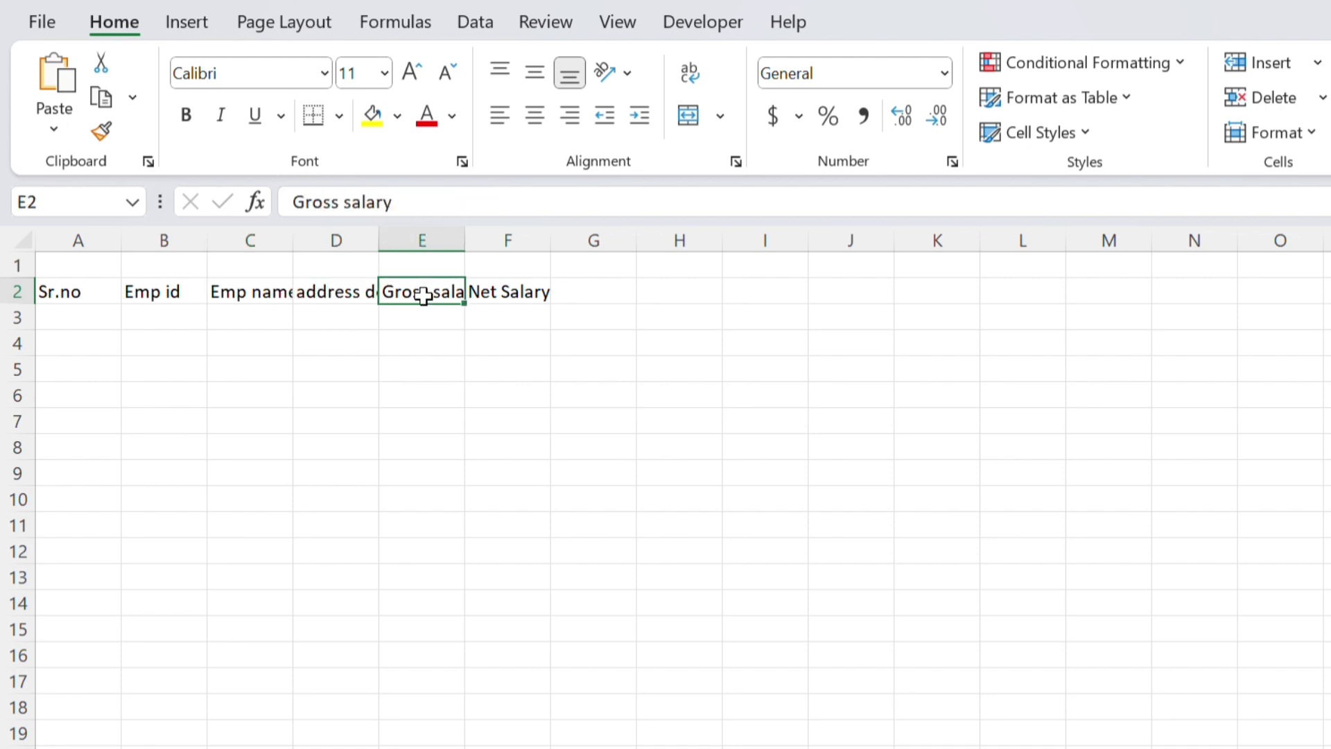
click(108, 292)
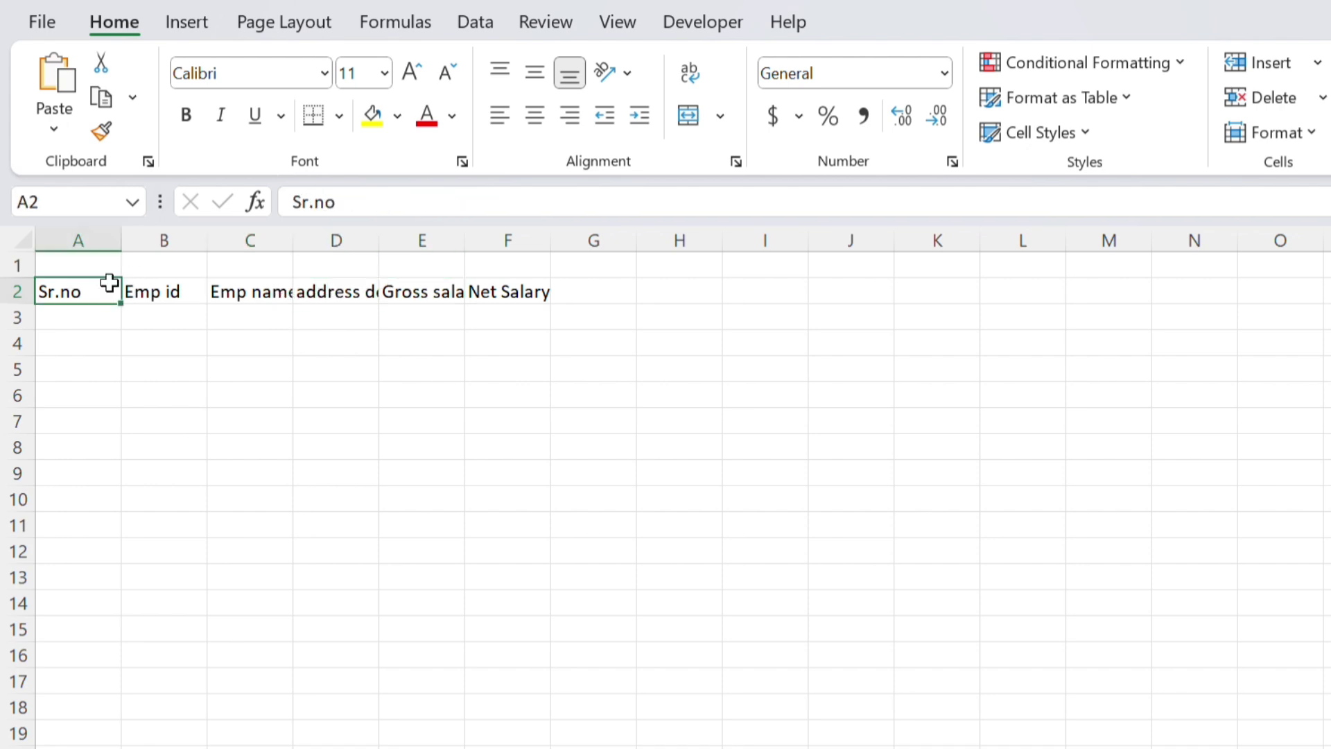
drag(89, 240, 506, 274)
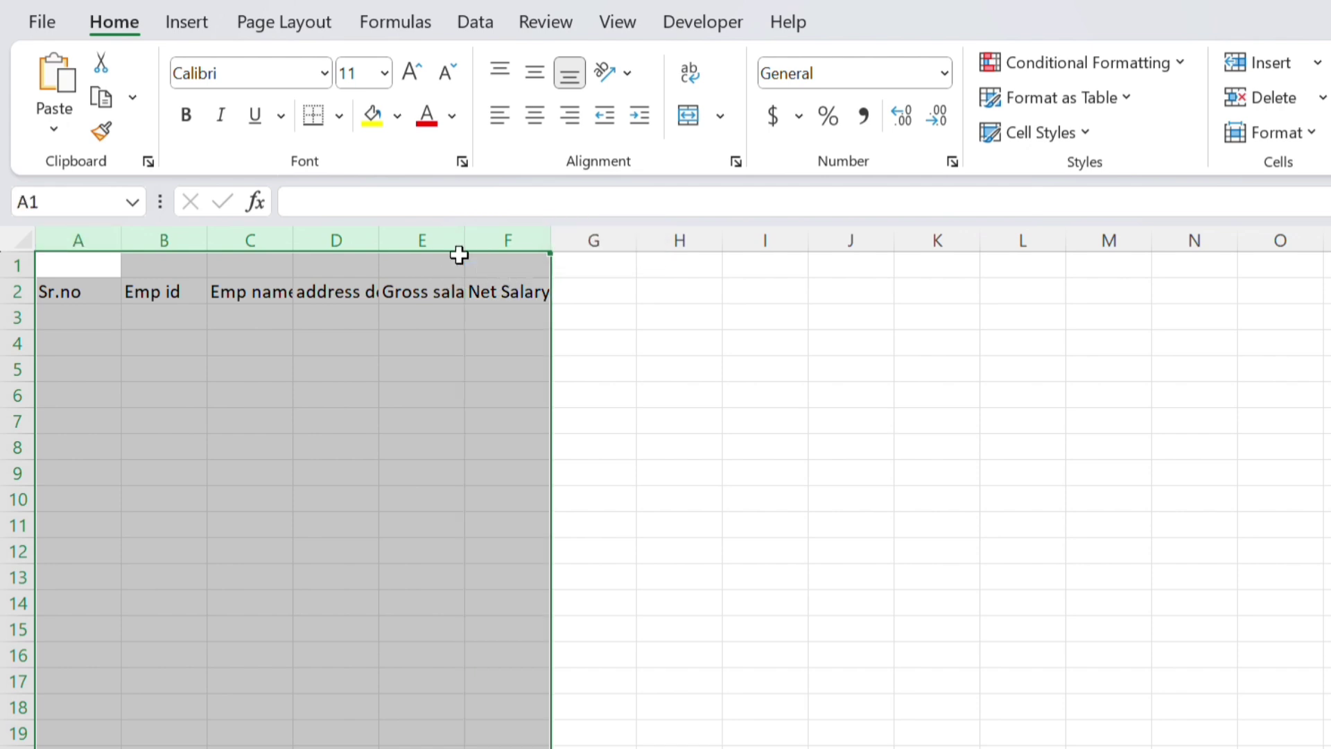
drag(295, 241, 294, 240)
double_click(293, 240)
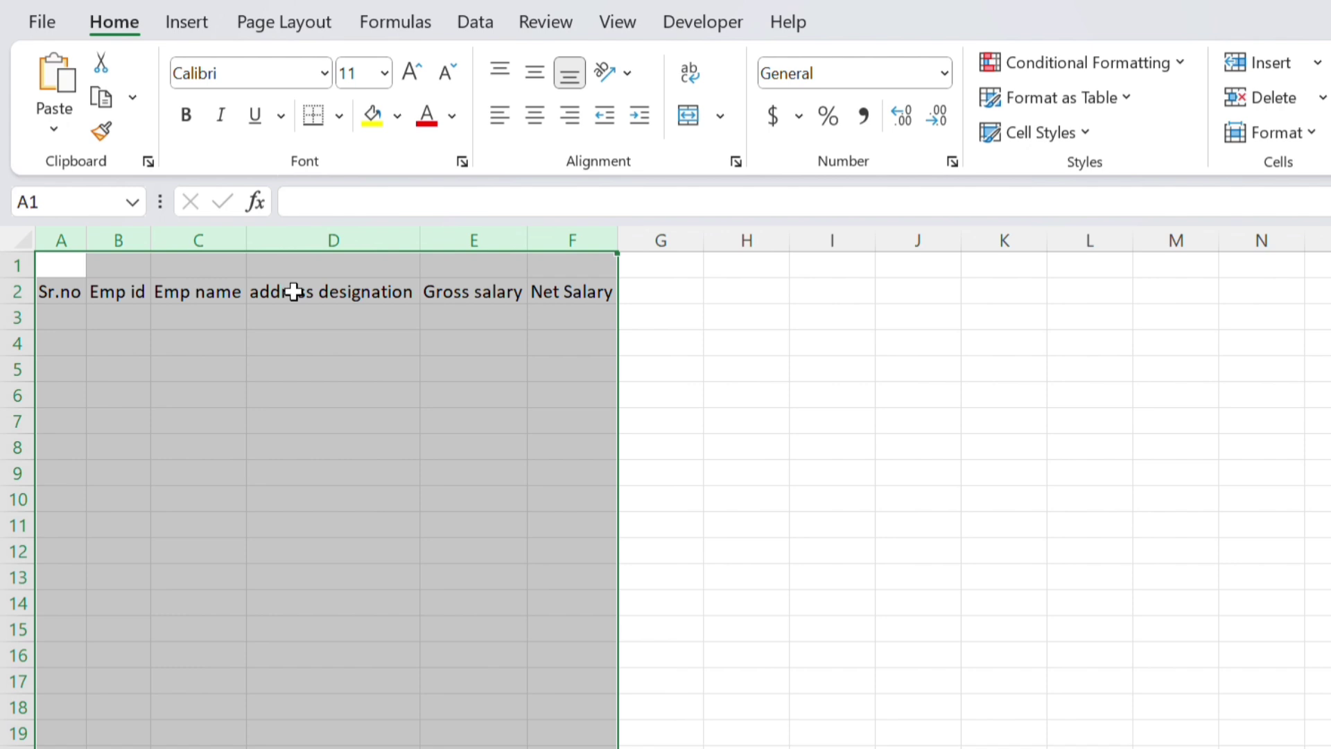
click(57, 316)
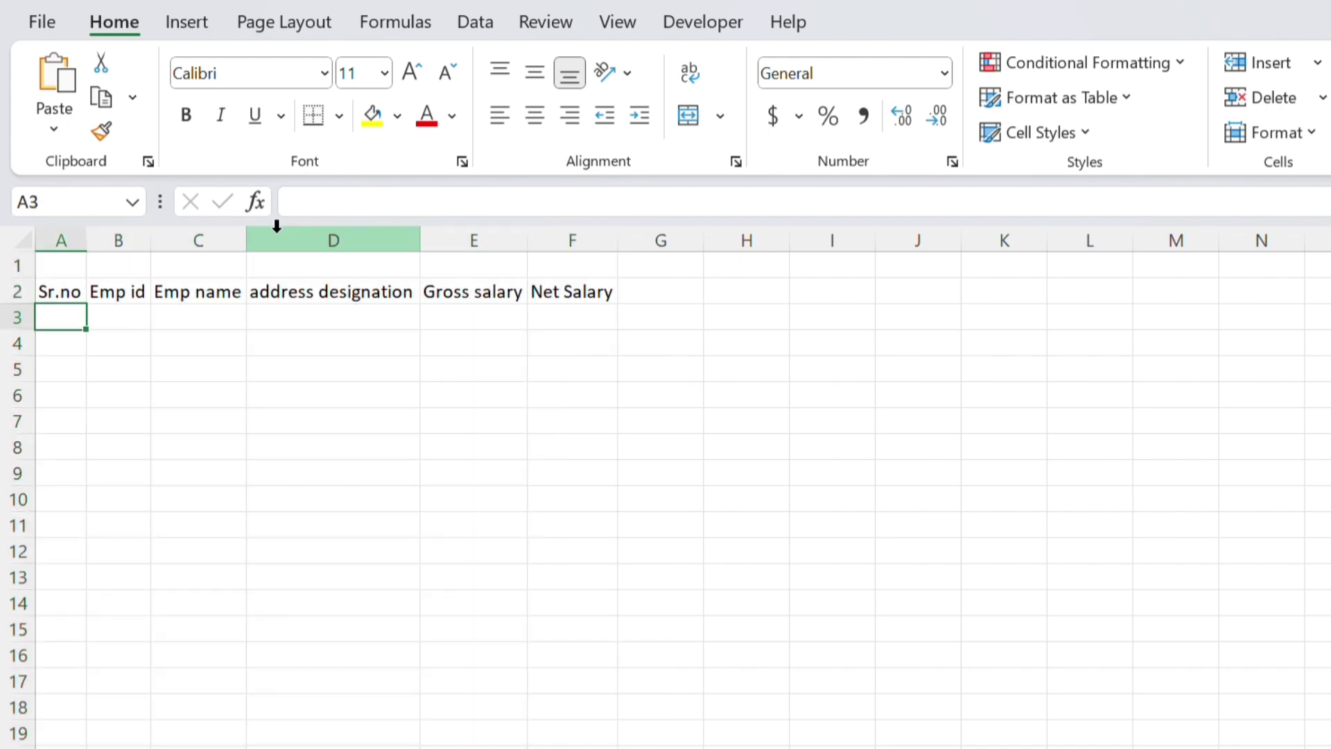
Trim the 'address designation' header so it reads only 'designation'
click(385, 293)
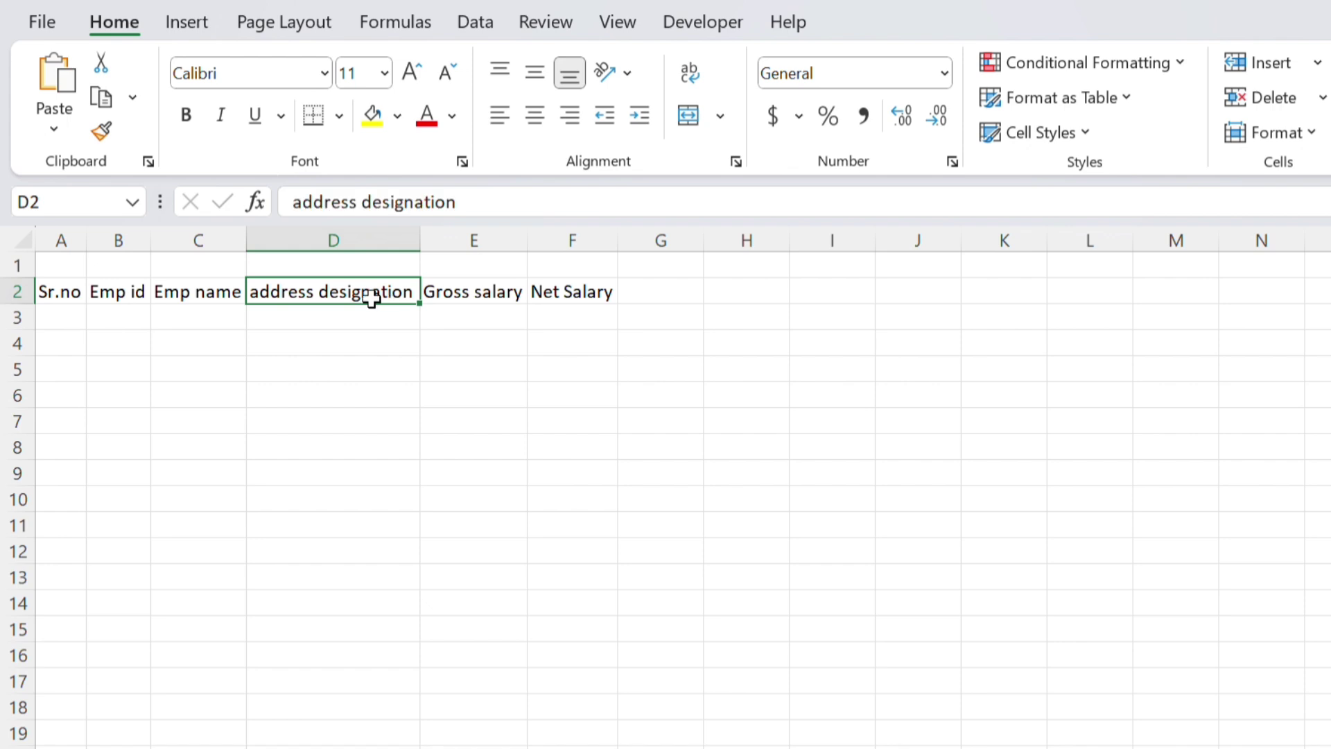
double_click(317, 290)
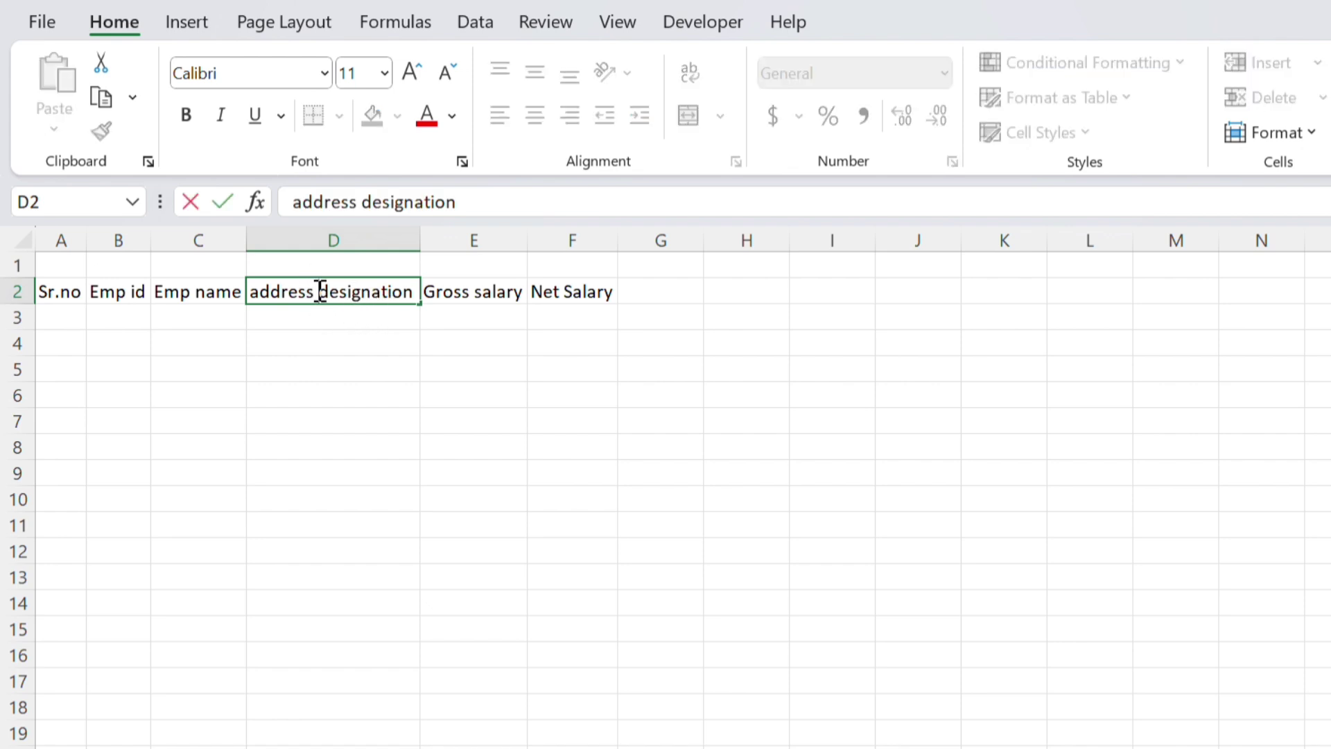
key(BackSpace)
key(BackSpace)
key(BackSpace)
key(BackSpace)
key(BackSpace)
key(BackSpace)
key(BackSpace)
key(BackSpace)
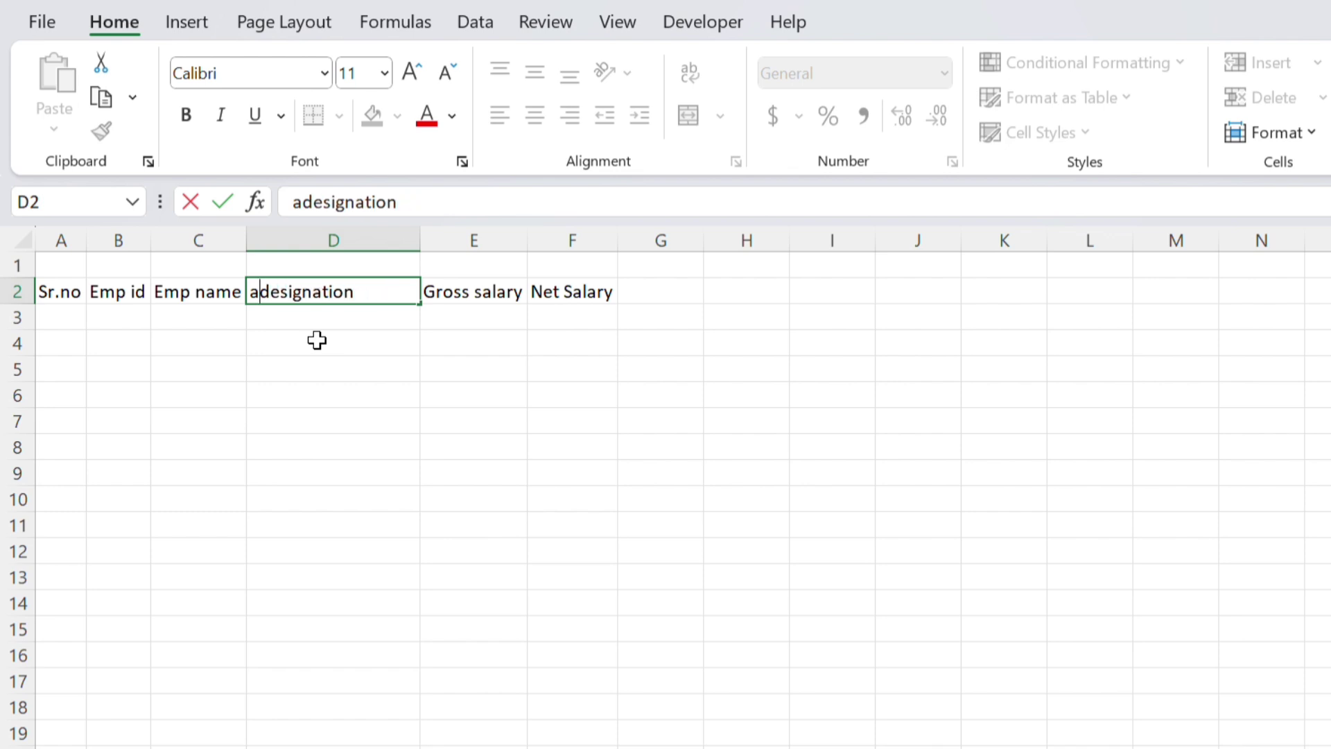
click(241, 236)
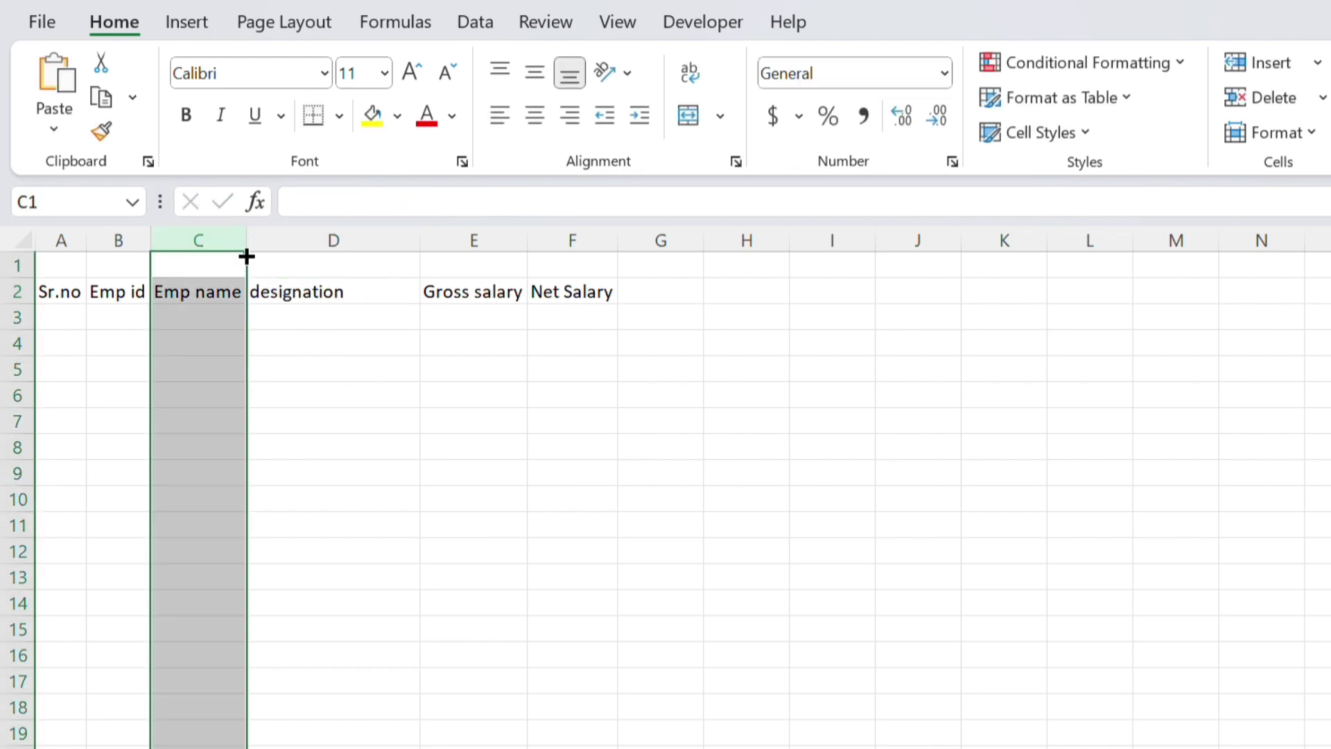
Insert a new column before designation and enter the header Address in D2
click(280, 240)
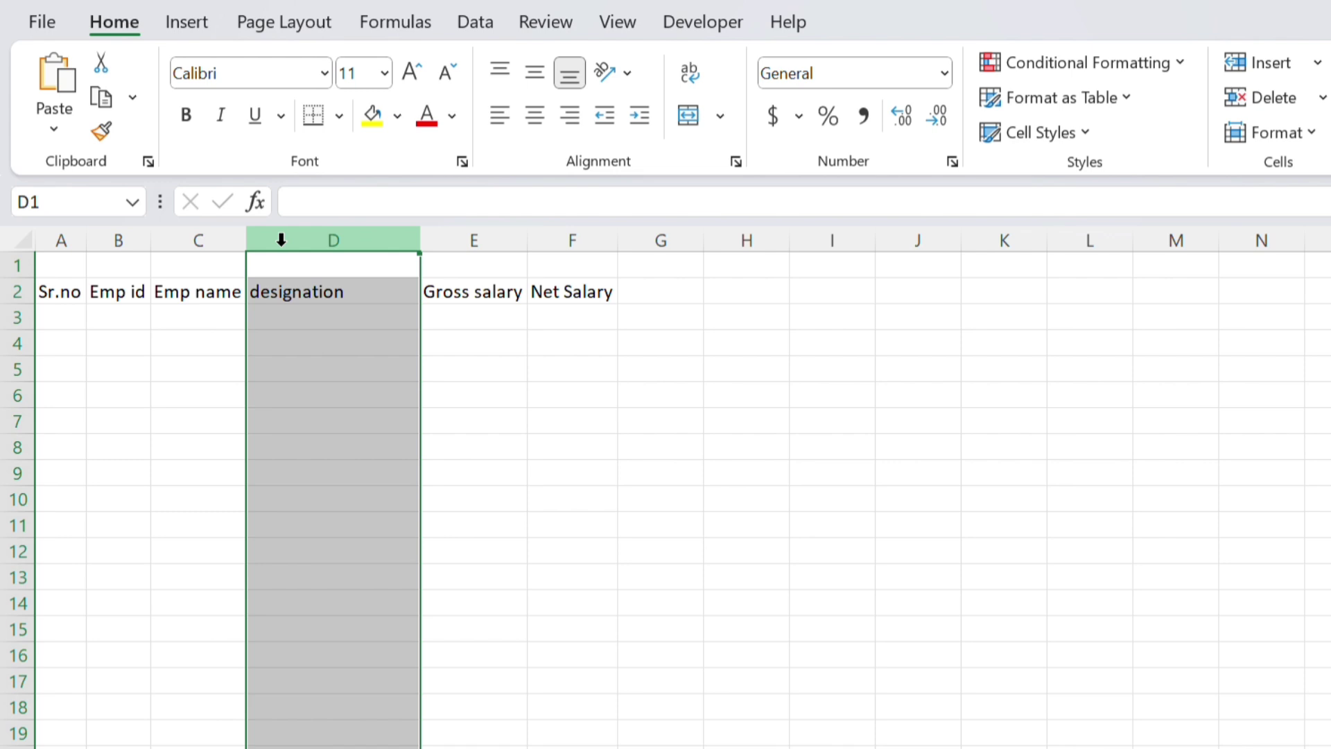
key(ctrl+shift+plus)
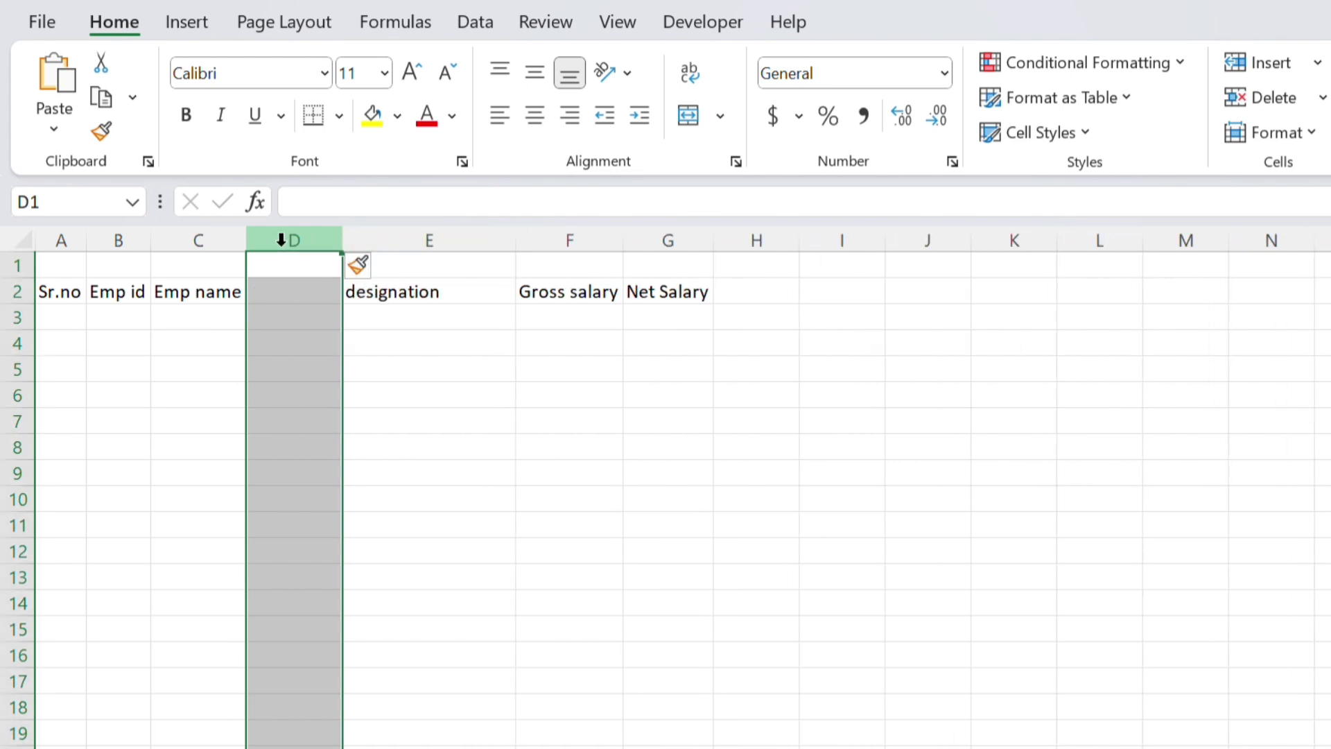
click(294, 296)
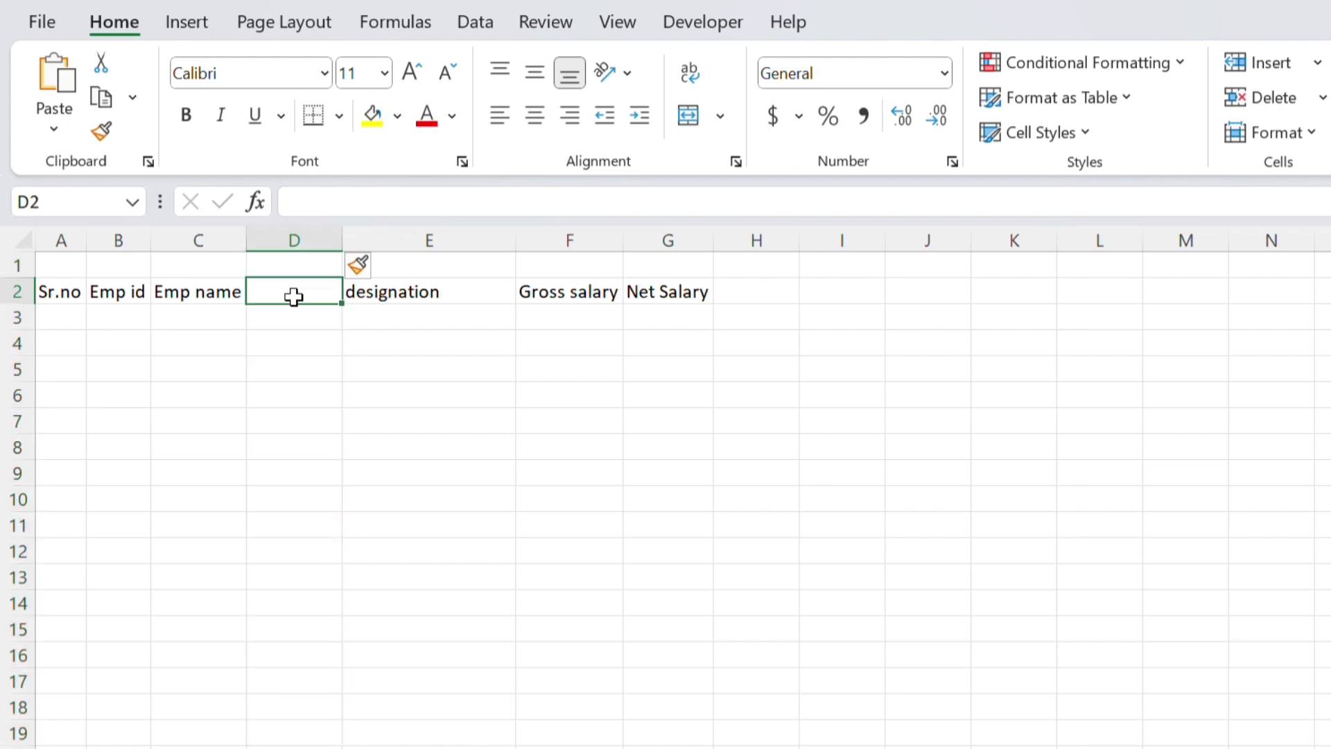
double_click(294, 296)
text(a)
key(BackSpace)
text(Add)
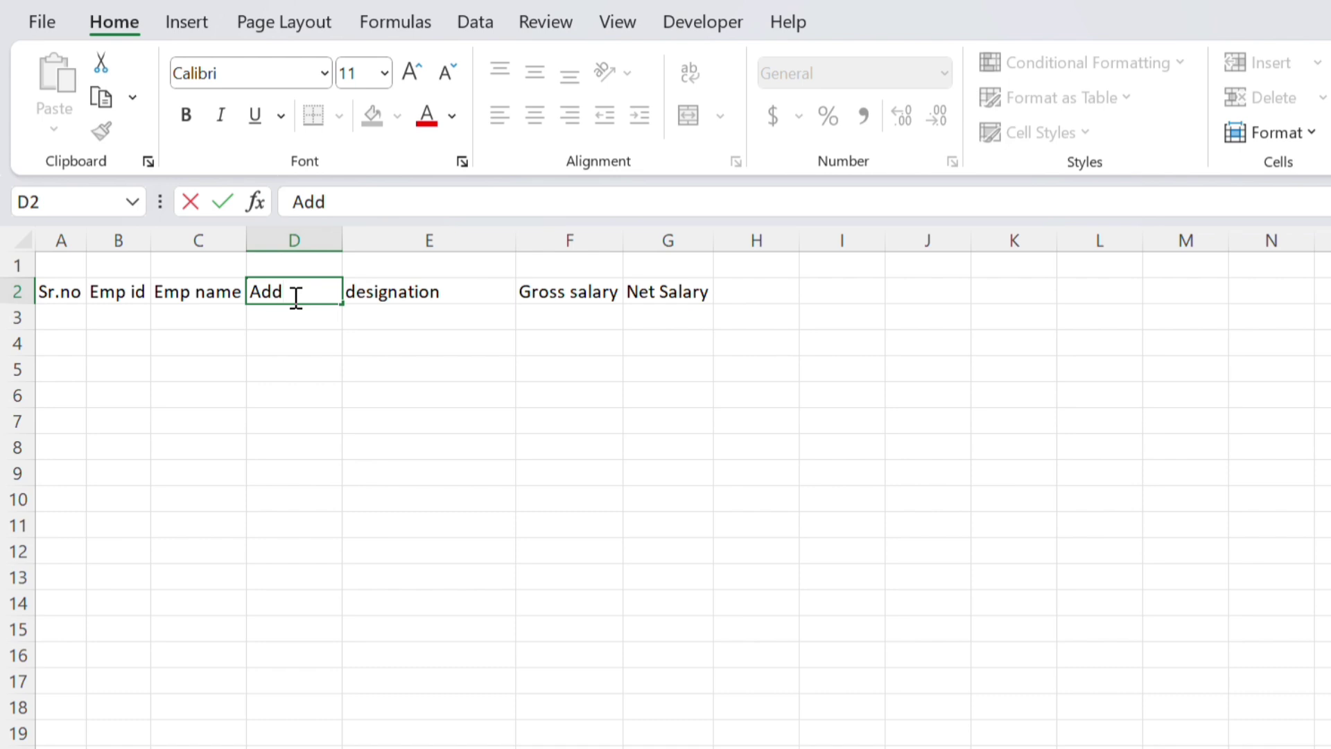
text(ress)
key(Tab)
Select the header row starting from the Sr.no cell A2
key(Left)
key(Left)
key(Left)
key(Left)
key(Down)
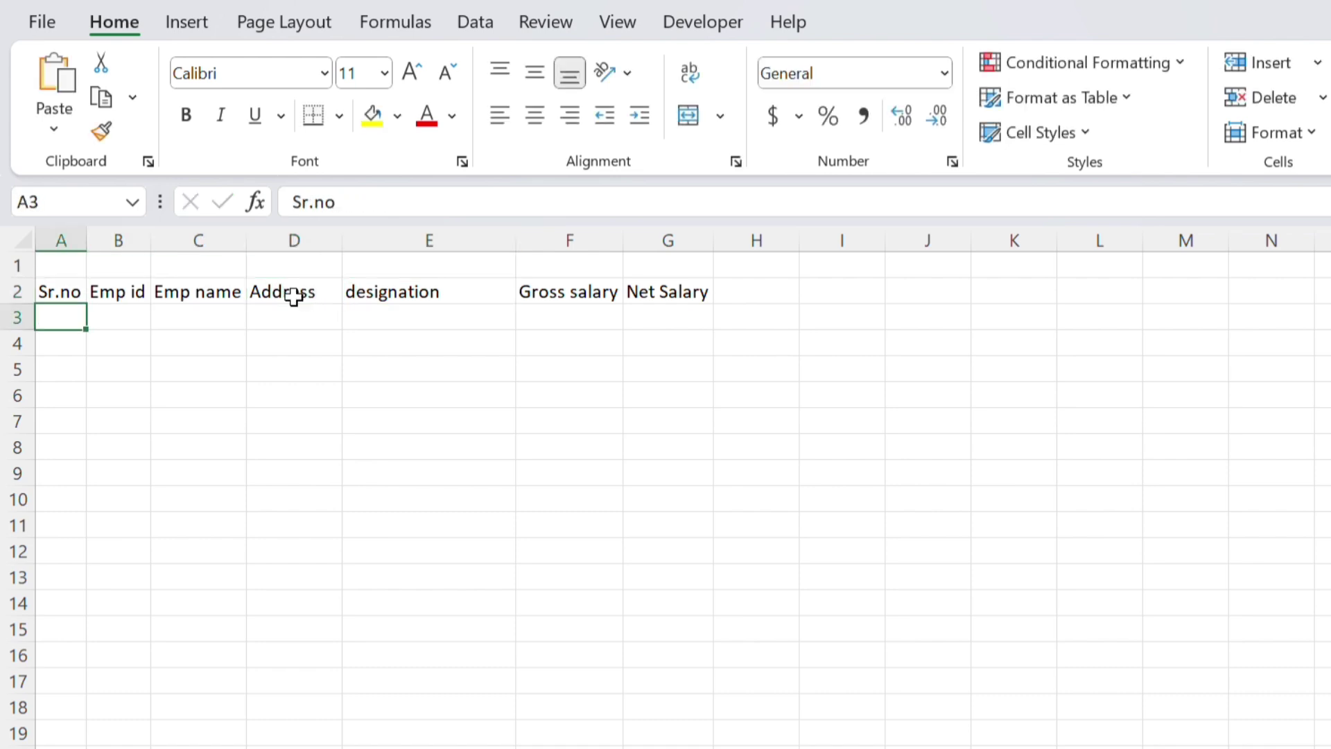
key(Up)
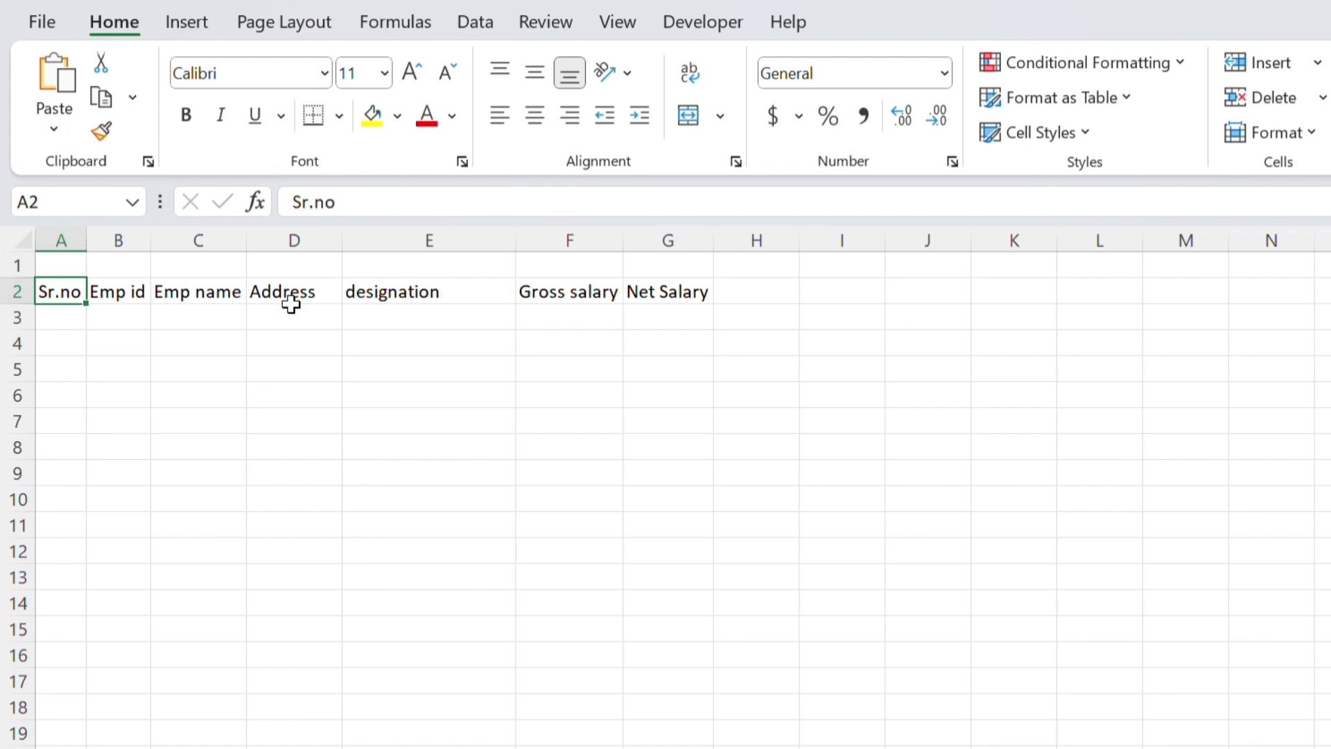
click(61, 314)
click(59, 292)
key(shift+Right)
key(shift+Right)
key(shift+Right)
key(shift+Right)
key(shift+Right)
key(shift+Right)
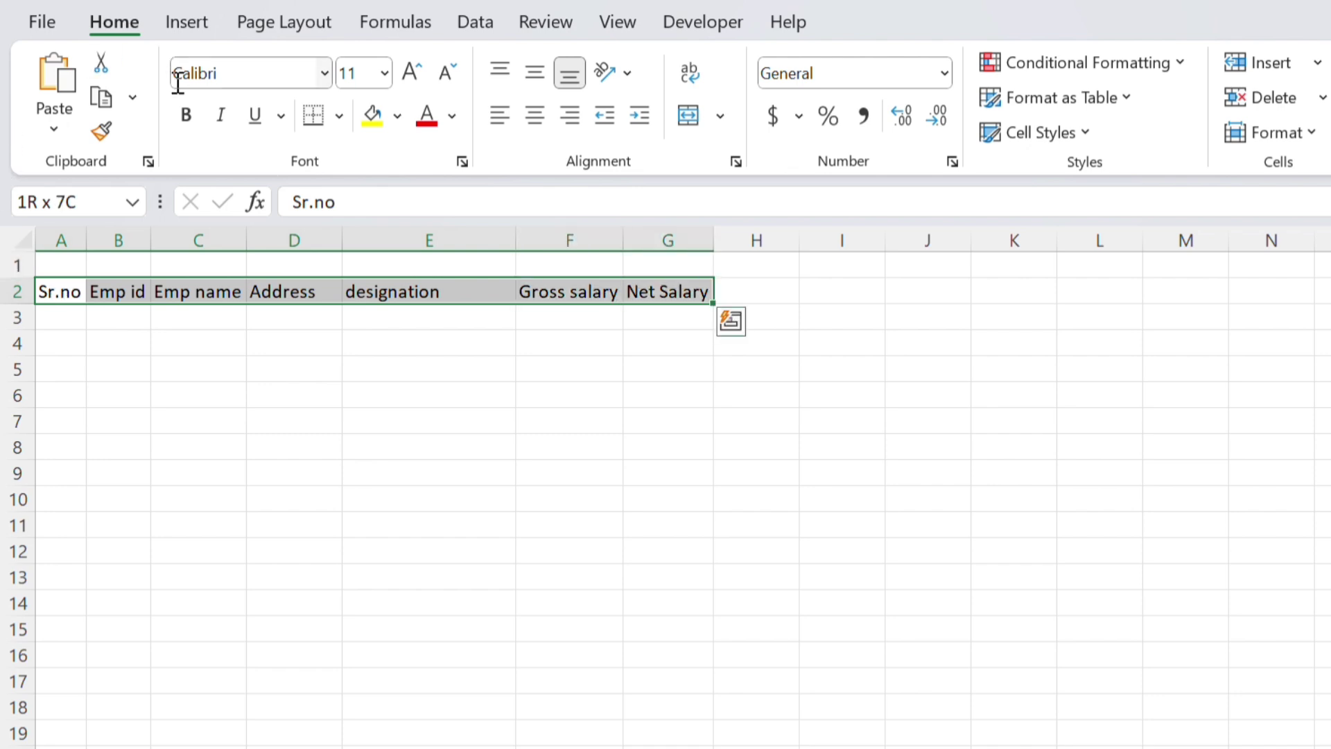
Apply Bold and a yellow Fill Color to the headers in A2:G2
click(186, 116)
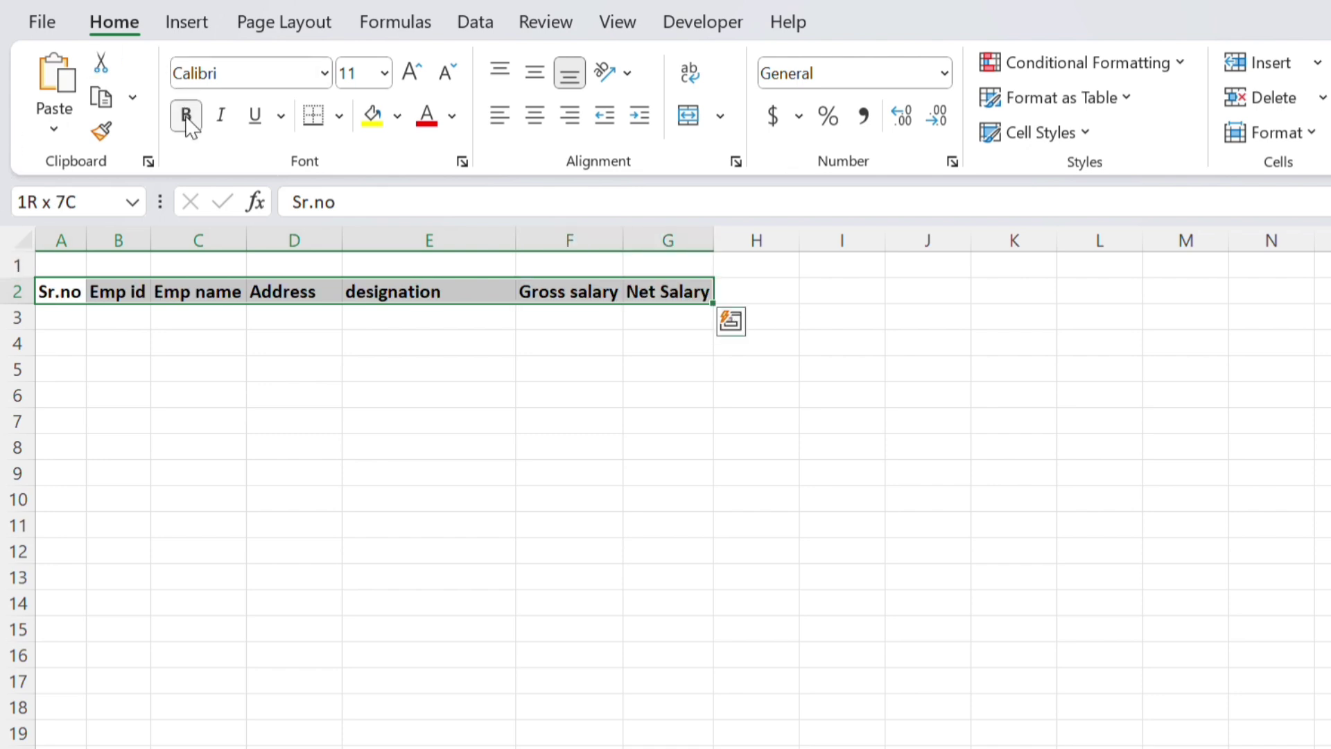
click(372, 115)
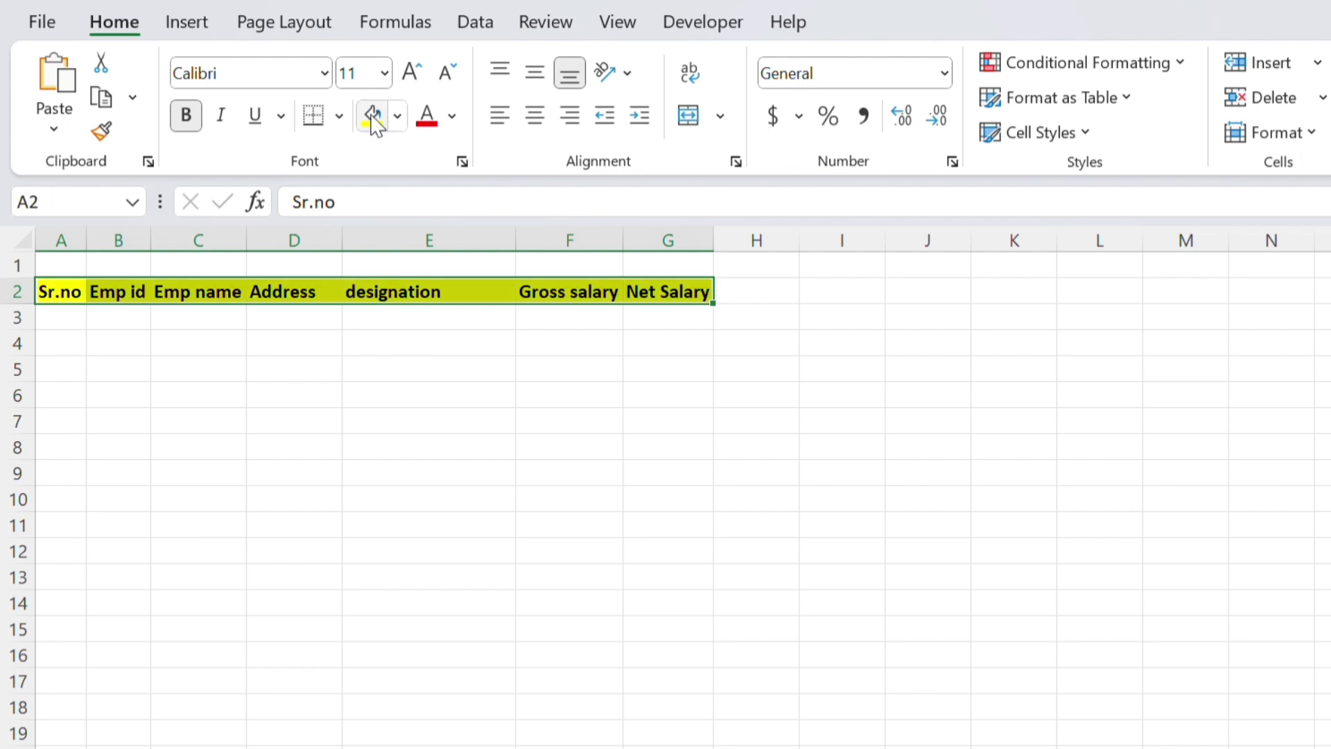
click(48, 323)
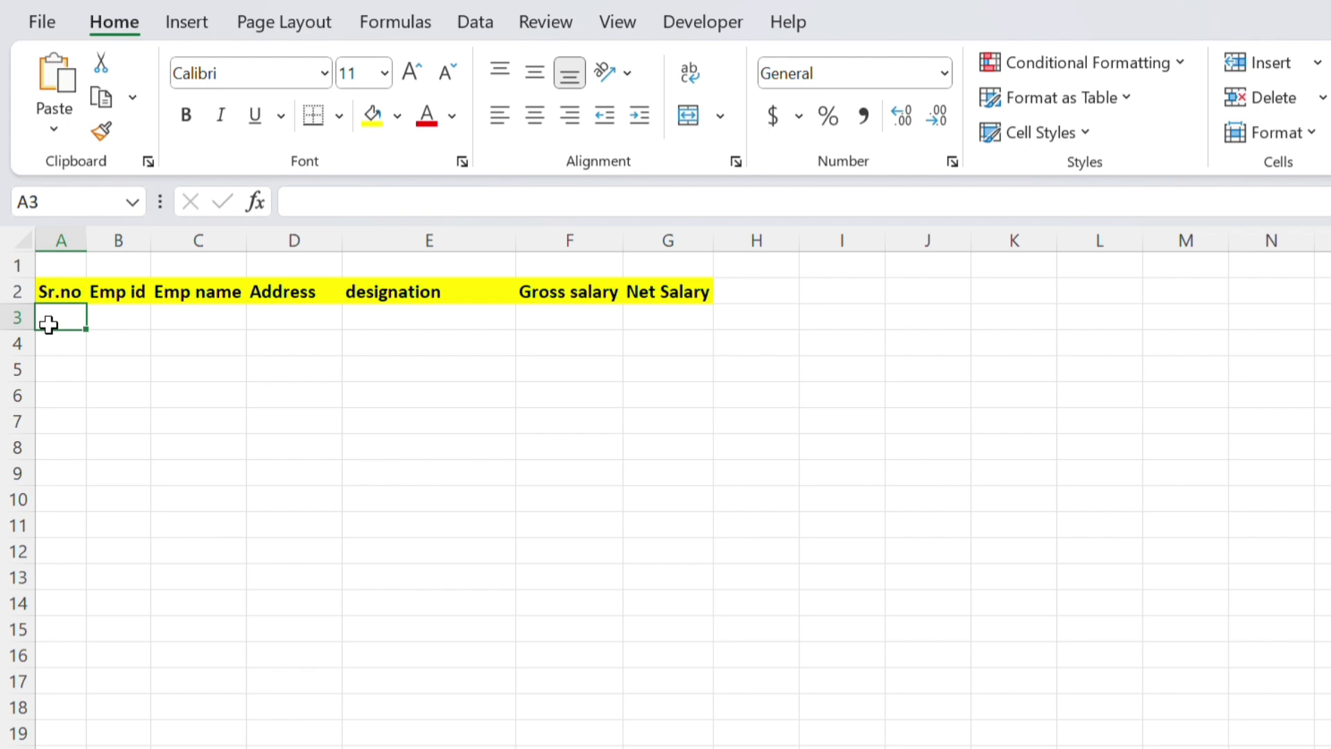
Enter 1 and 2 in A3:A4 and fill the series down to 35 in row 37
text(1)
key(Return)
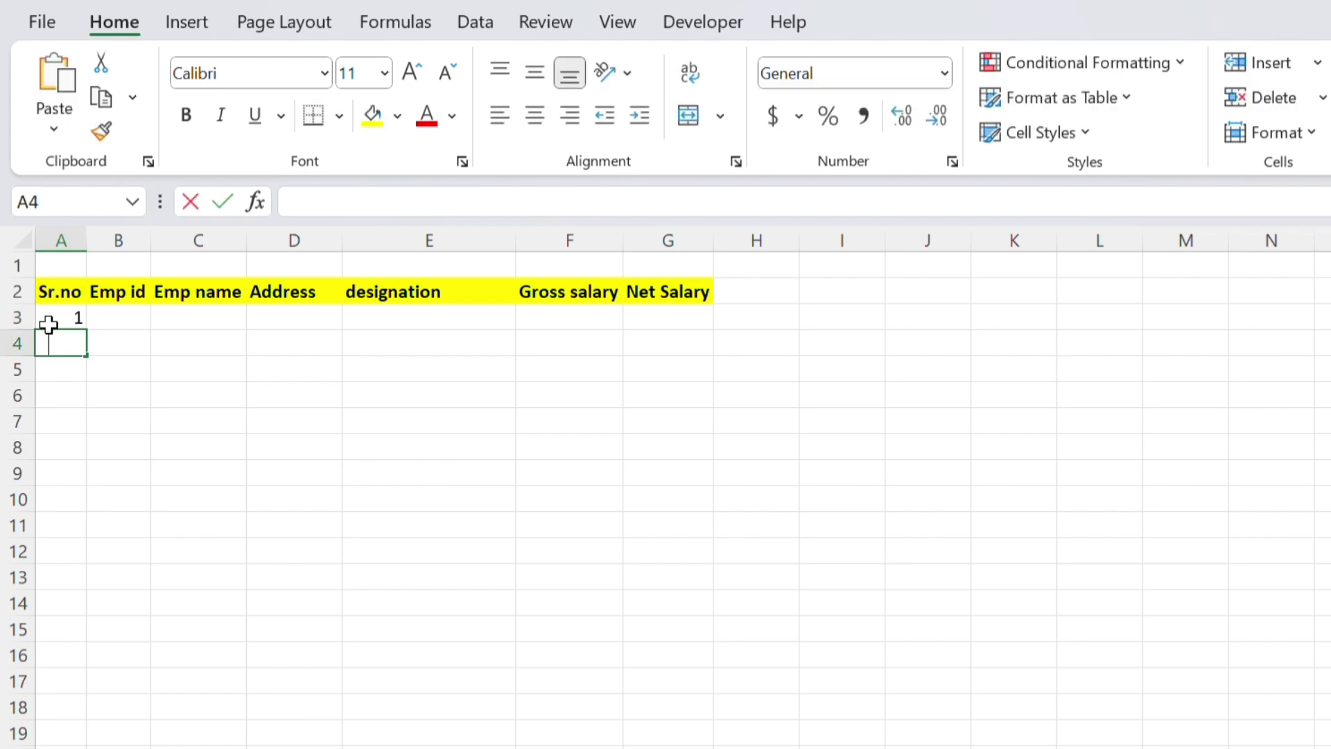
text(2)
key(Return)
click(60, 317)
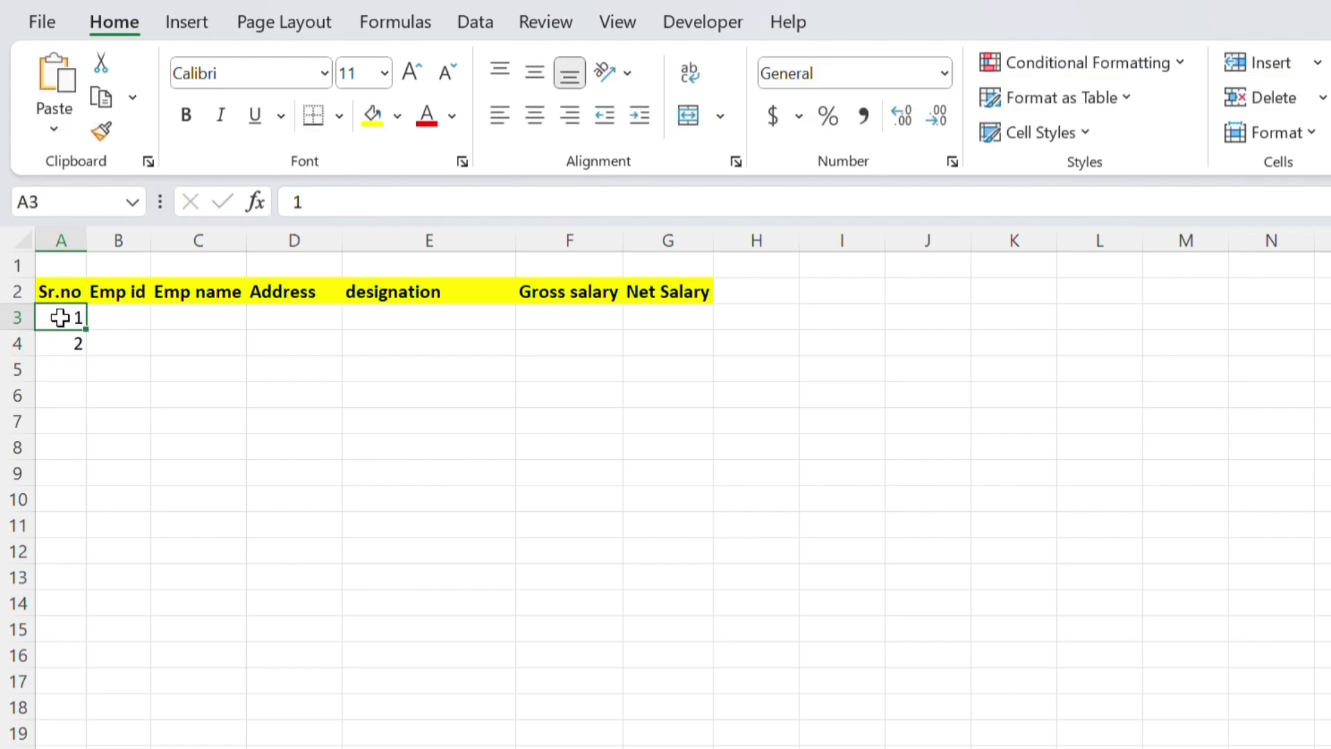
drag(61, 318, 66, 341)
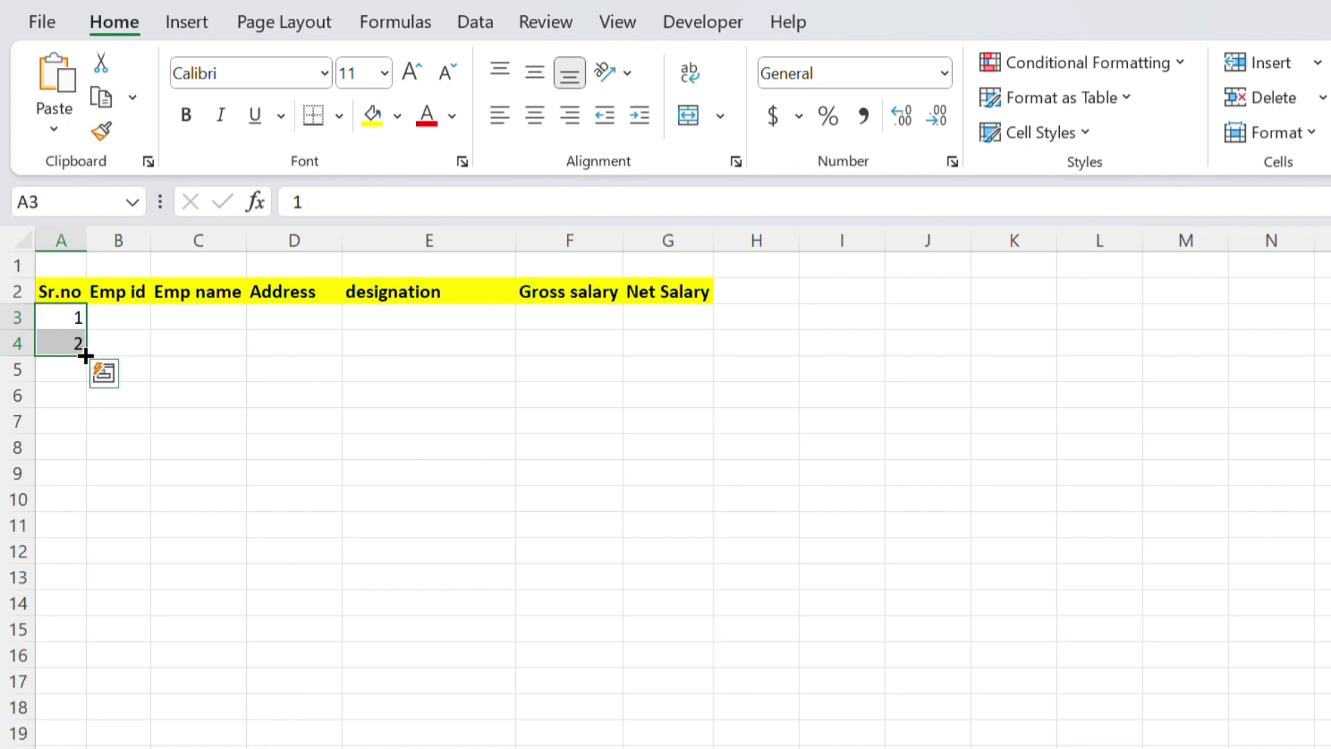
drag(86, 356, 113, 744)
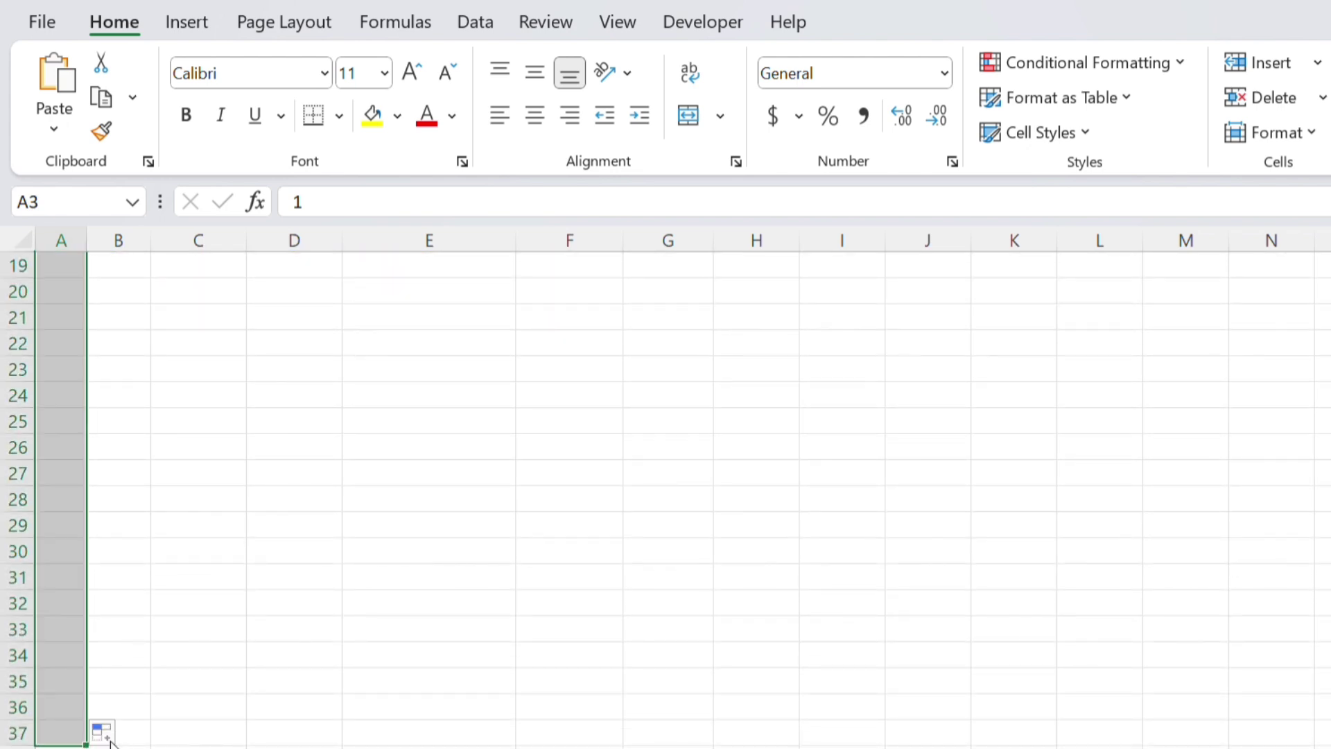
click(73, 705)
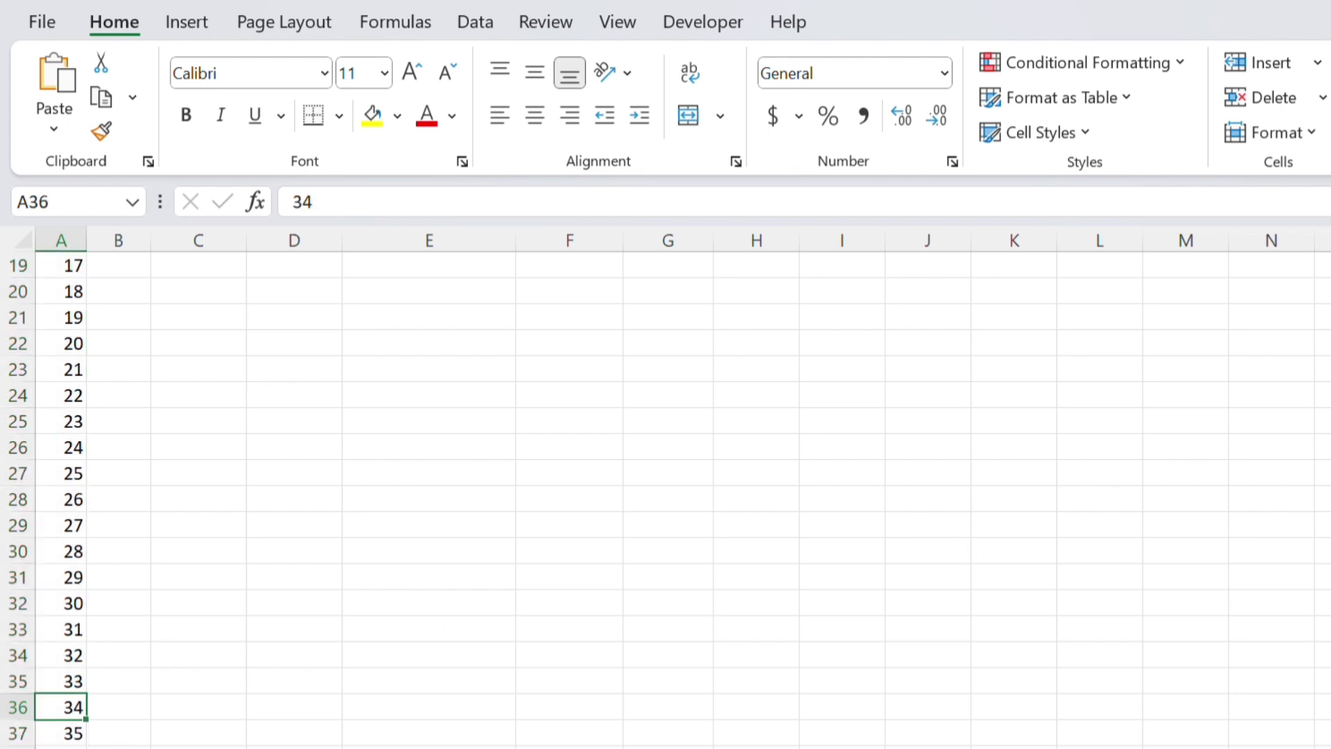
scroll(1328, 375, up, 6)
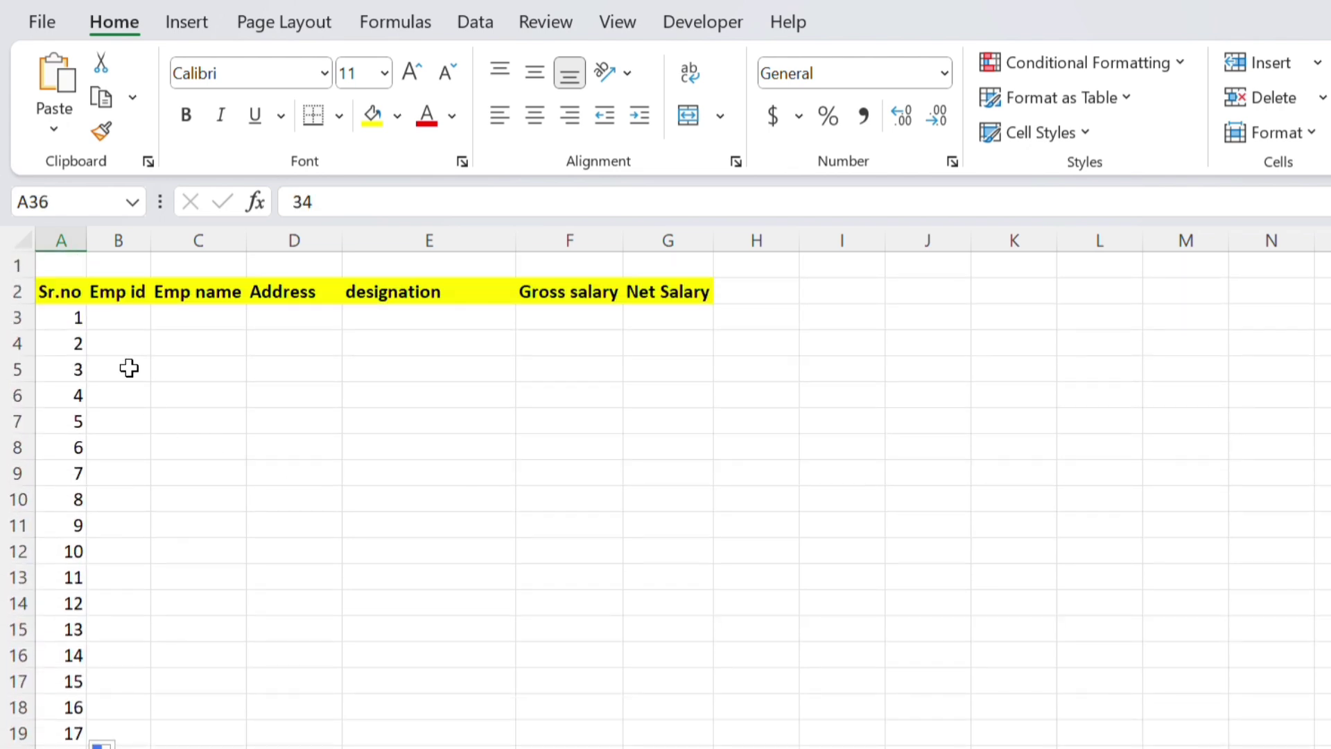
click(122, 318)
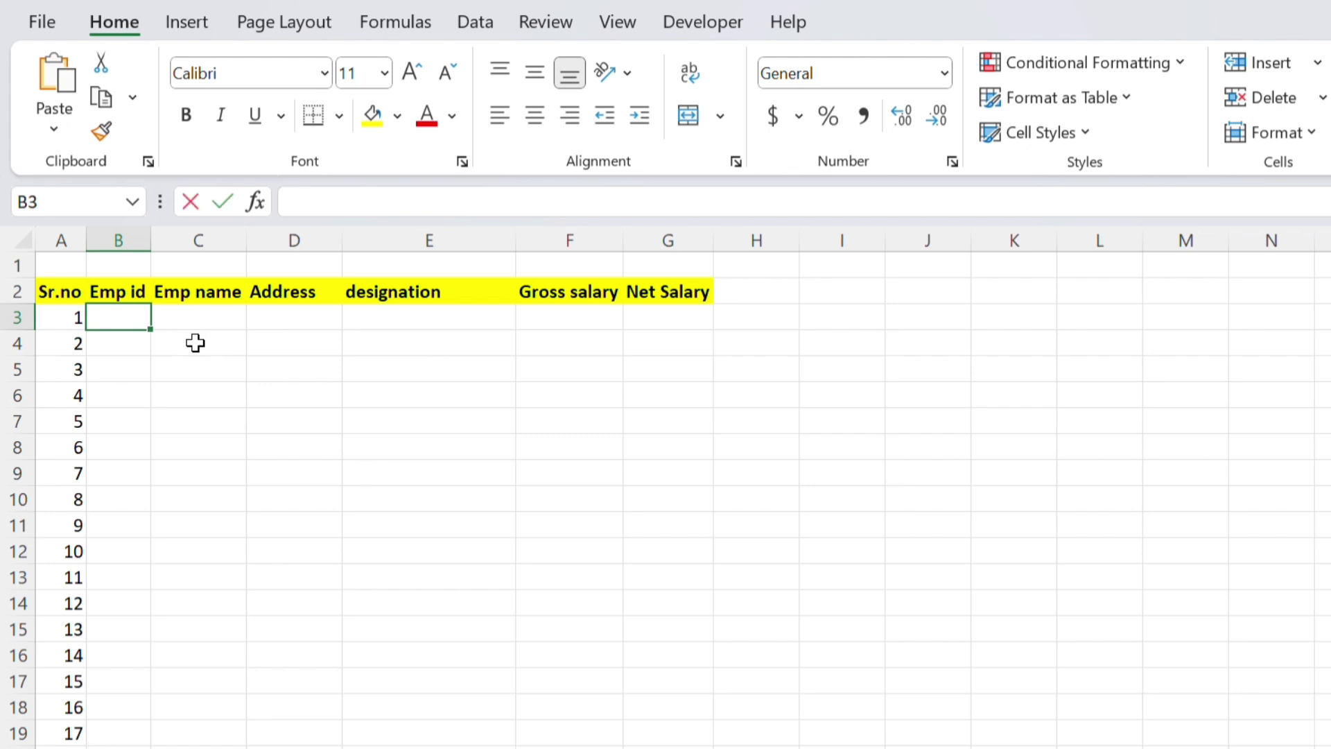
text(abbfgh)
key(Tab)
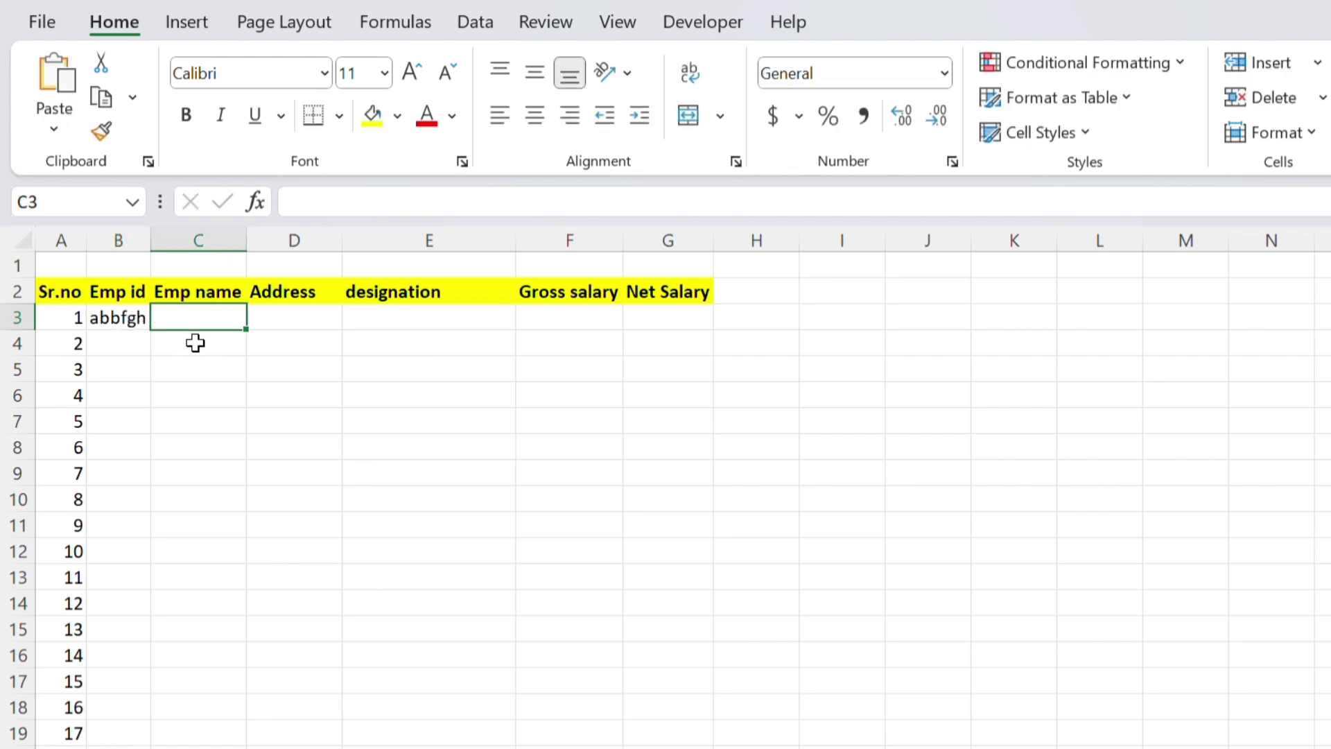
text(asif)
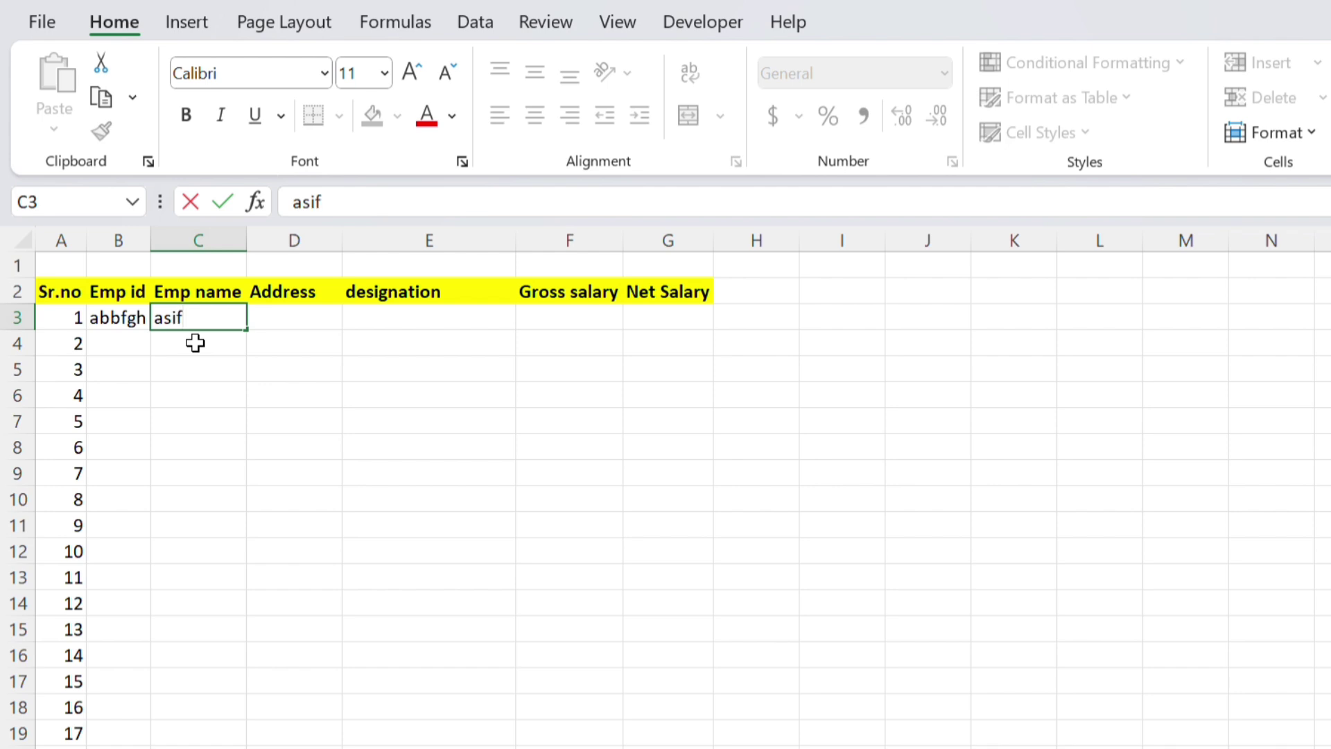
key(BackSpace)
key(BackSpace)
key(BackSpace)
click(134, 318)
double_click(133, 318)
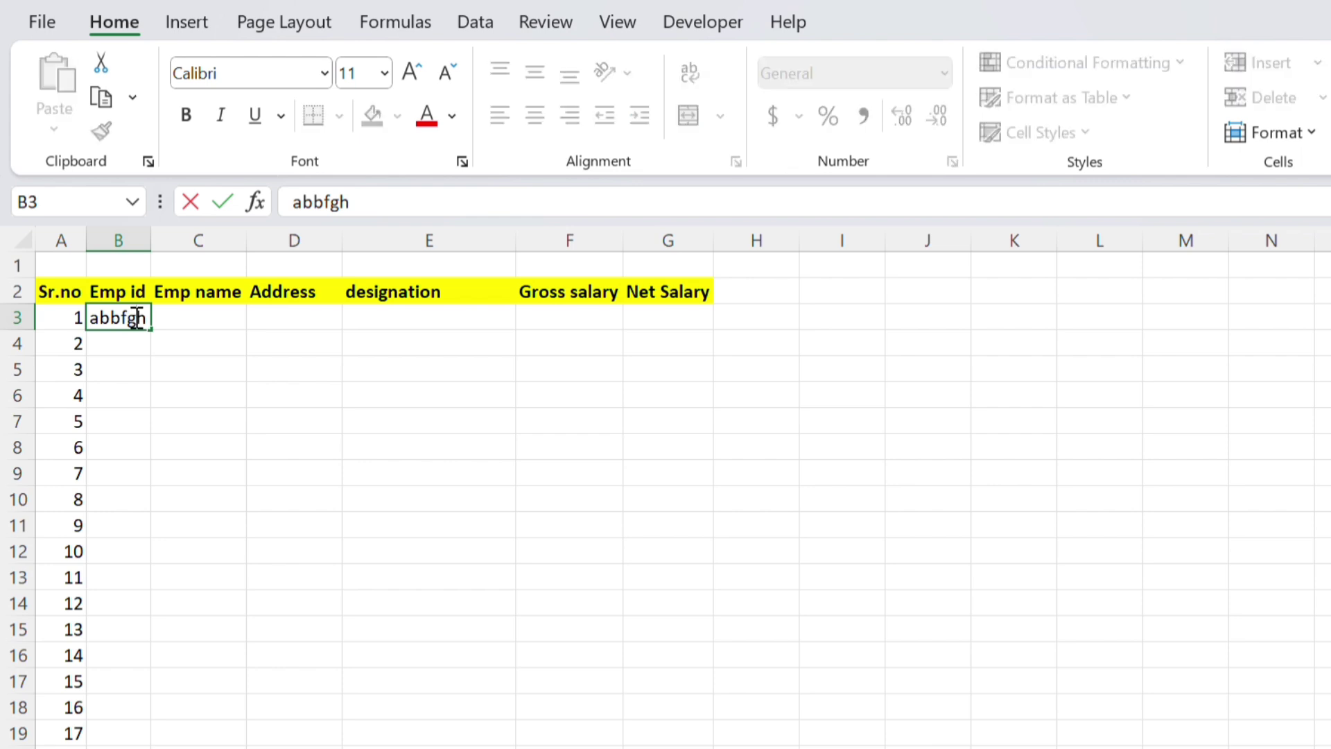
key(BackSpace)
key(BackSpace)
key(BackSpace)
key(BackSpace)
key(BackSpace)
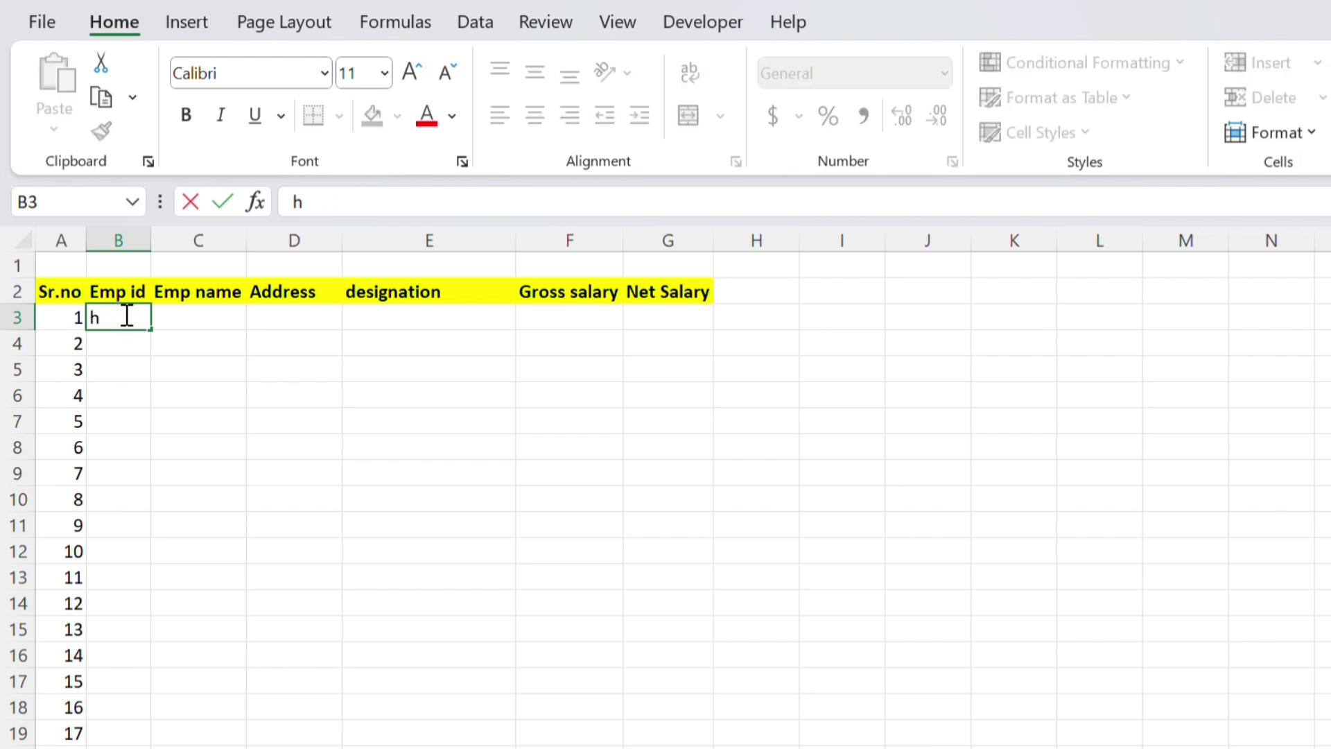
key(Delete)
click(216, 296)
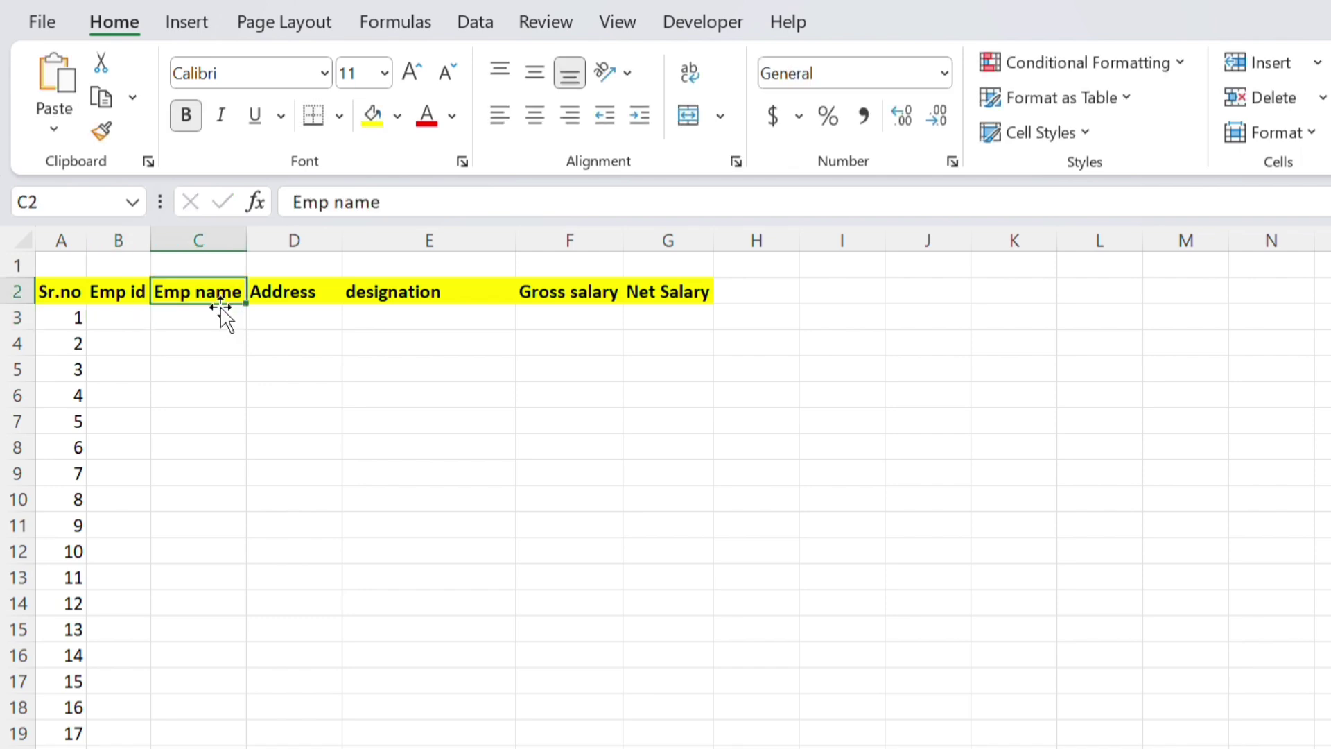
click(210, 319)
click(142, 314)
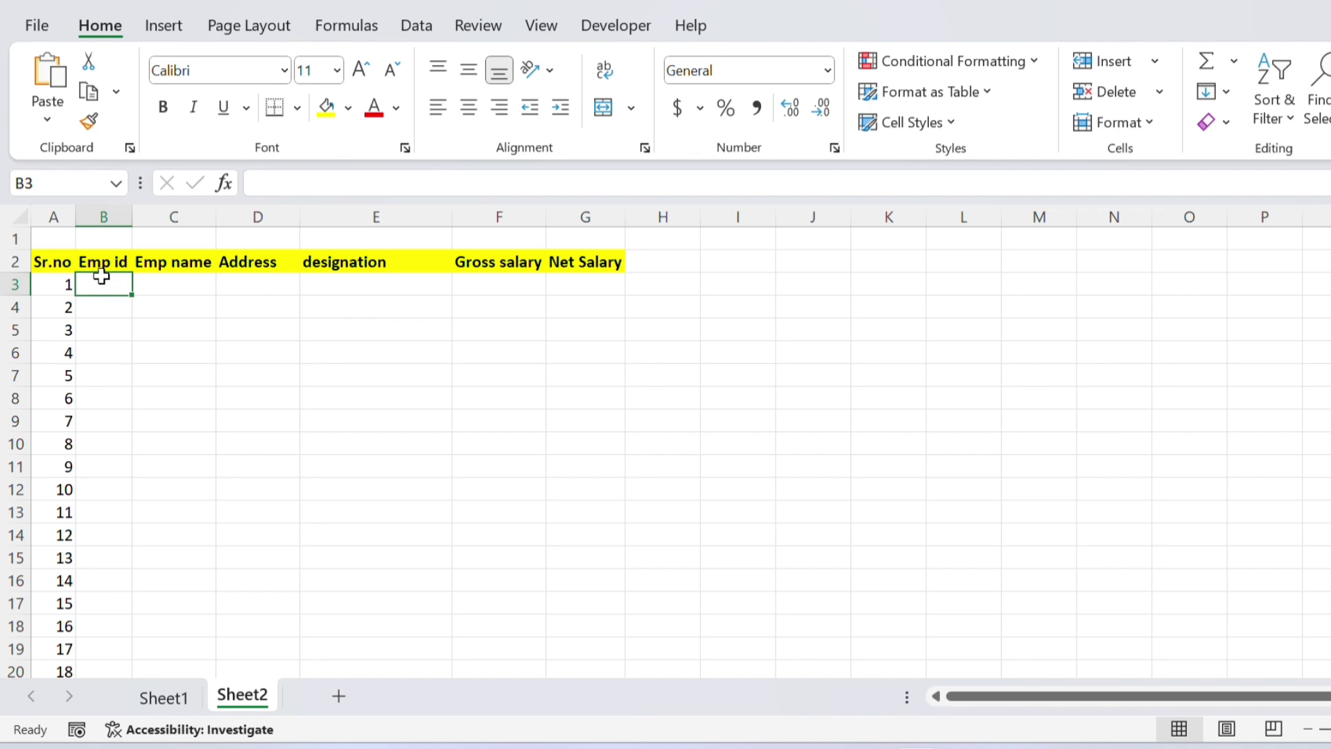
Open the Excel Options dialog from the File menu
click(98, 268)
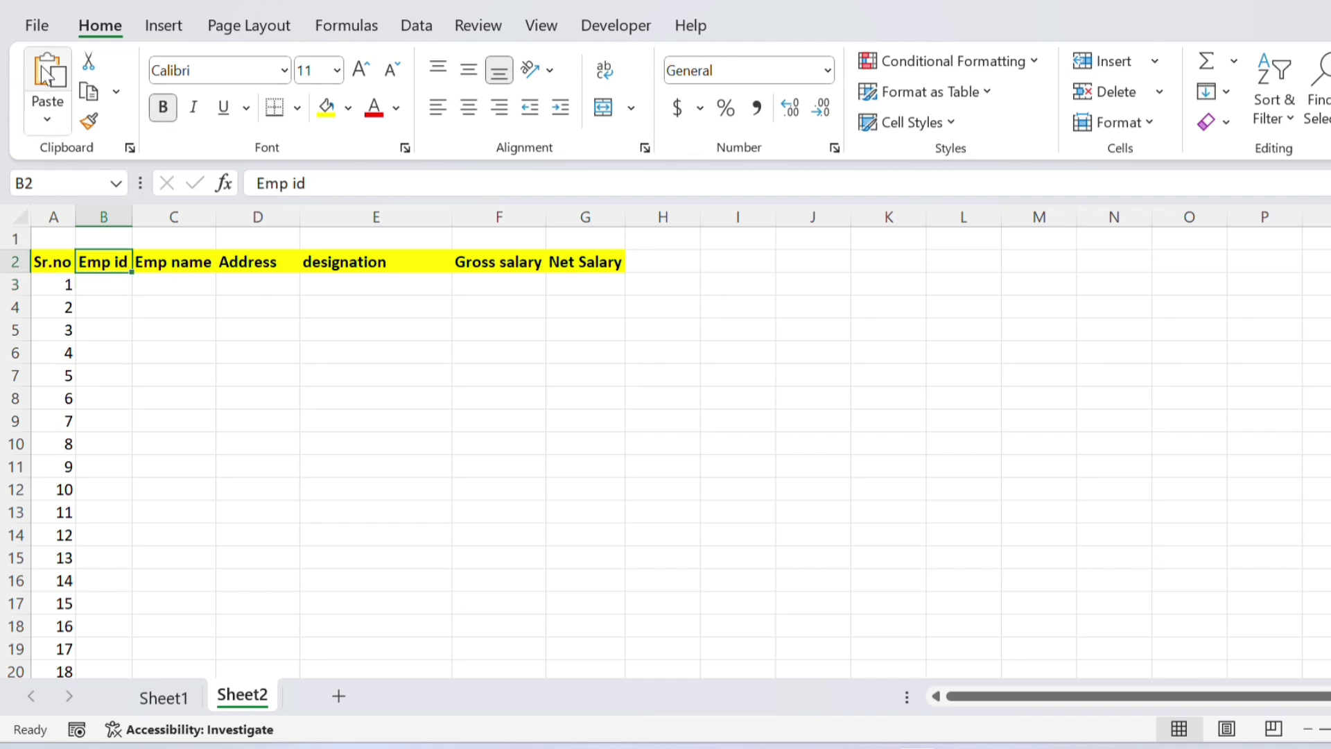
click(30, 23)
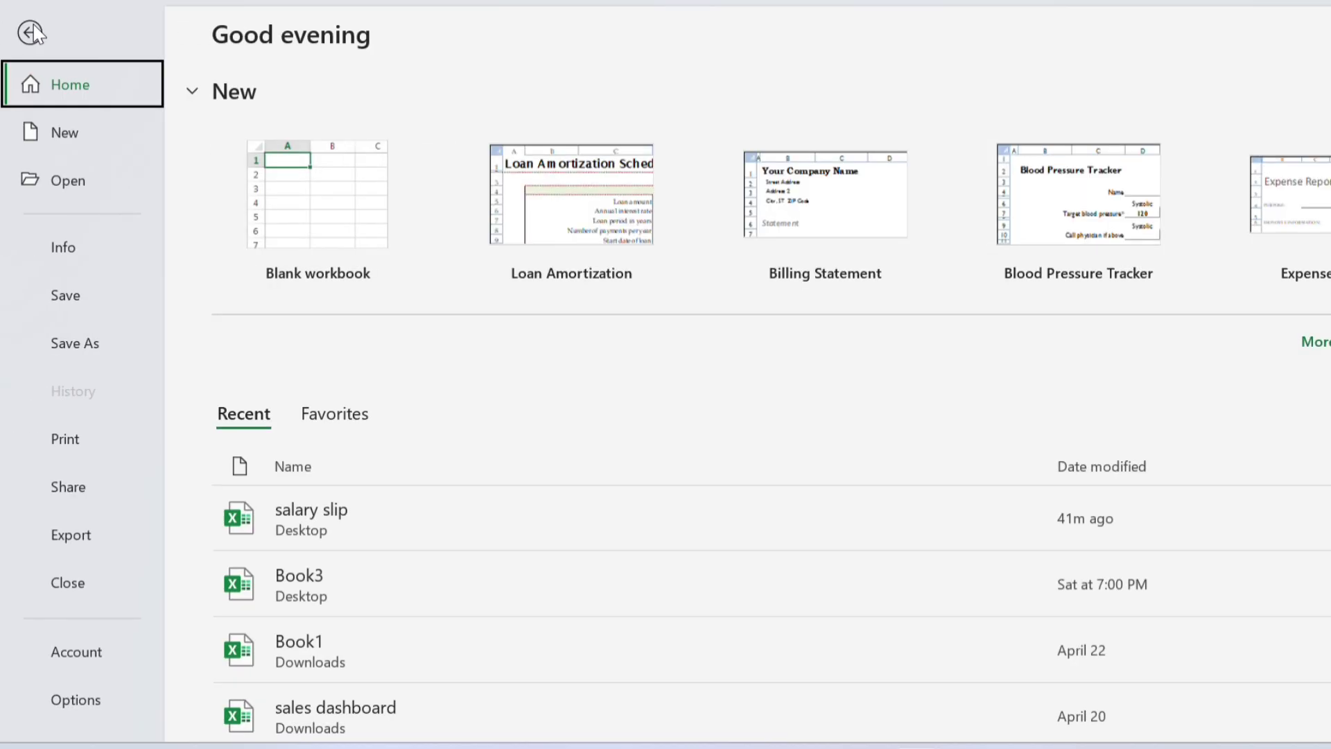
click(75, 700)
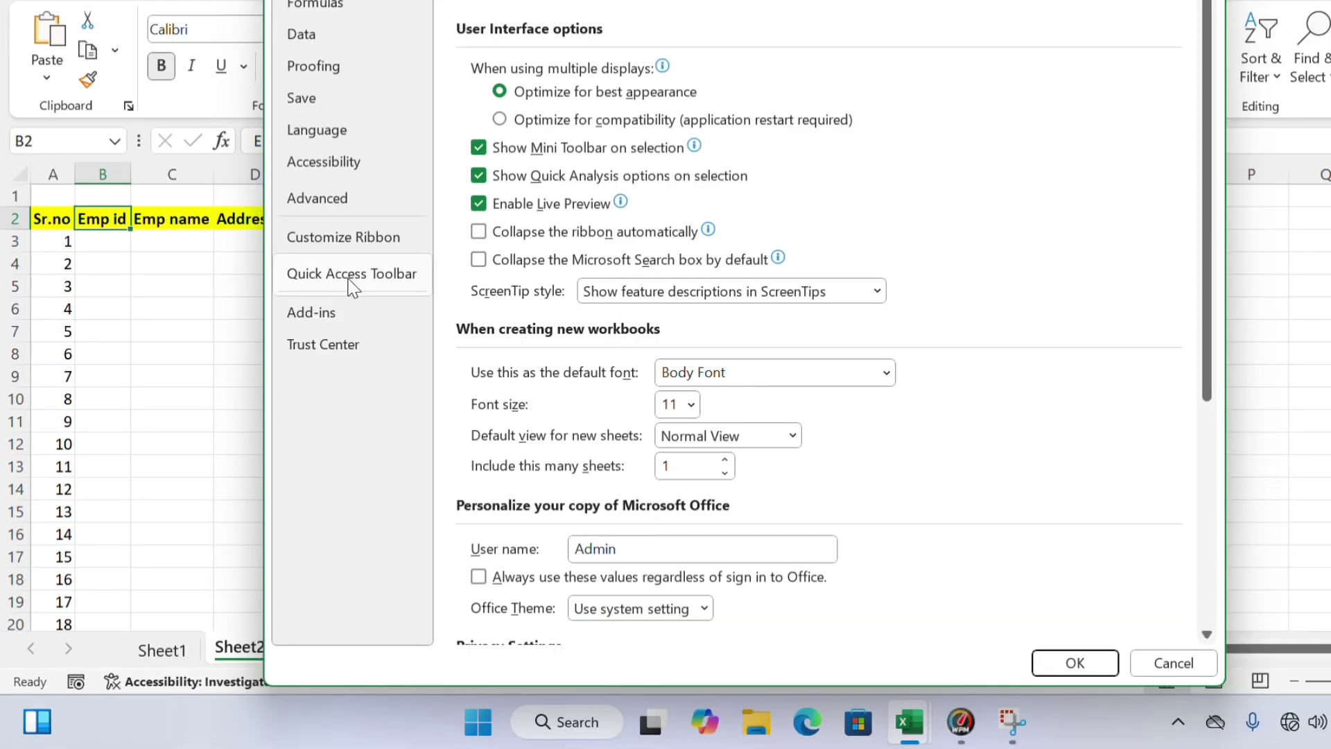
Under Quick Access Toolbar, choose All Commands and add Form... to the toolbar list
click(351, 286)
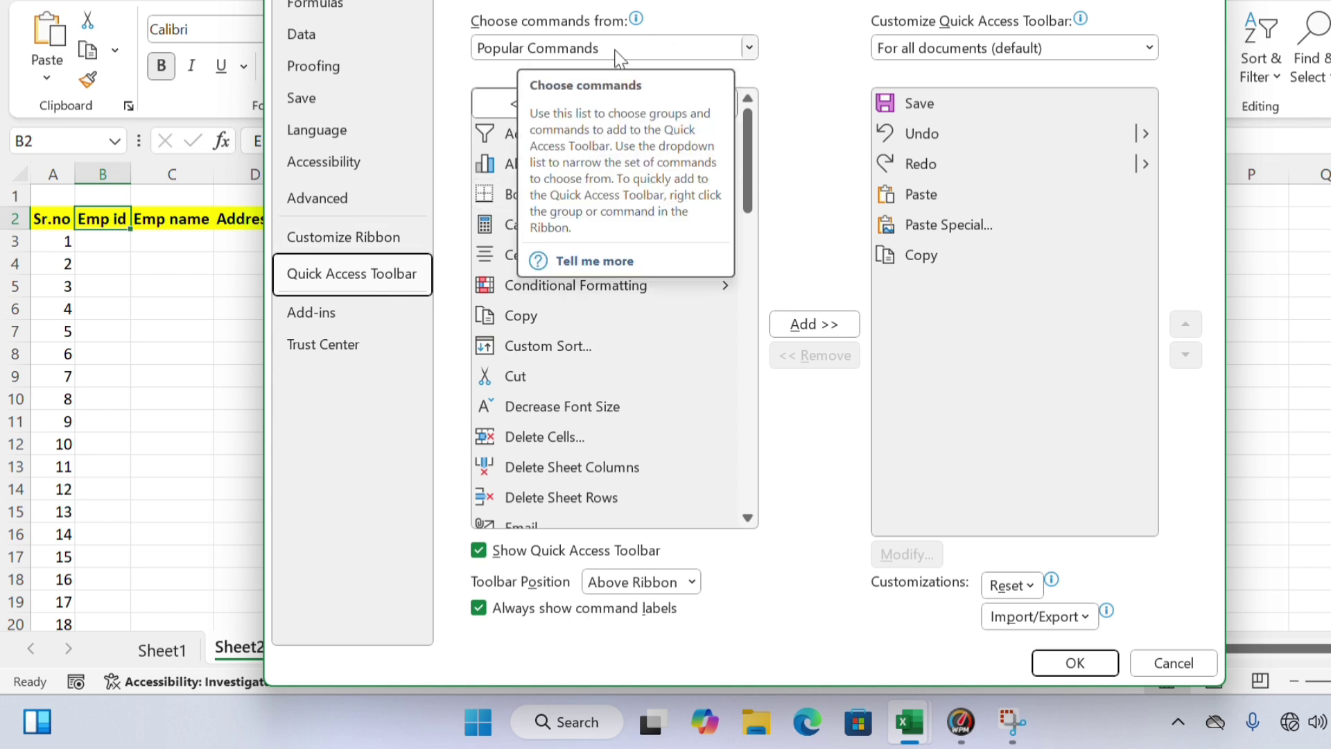
click(748, 50)
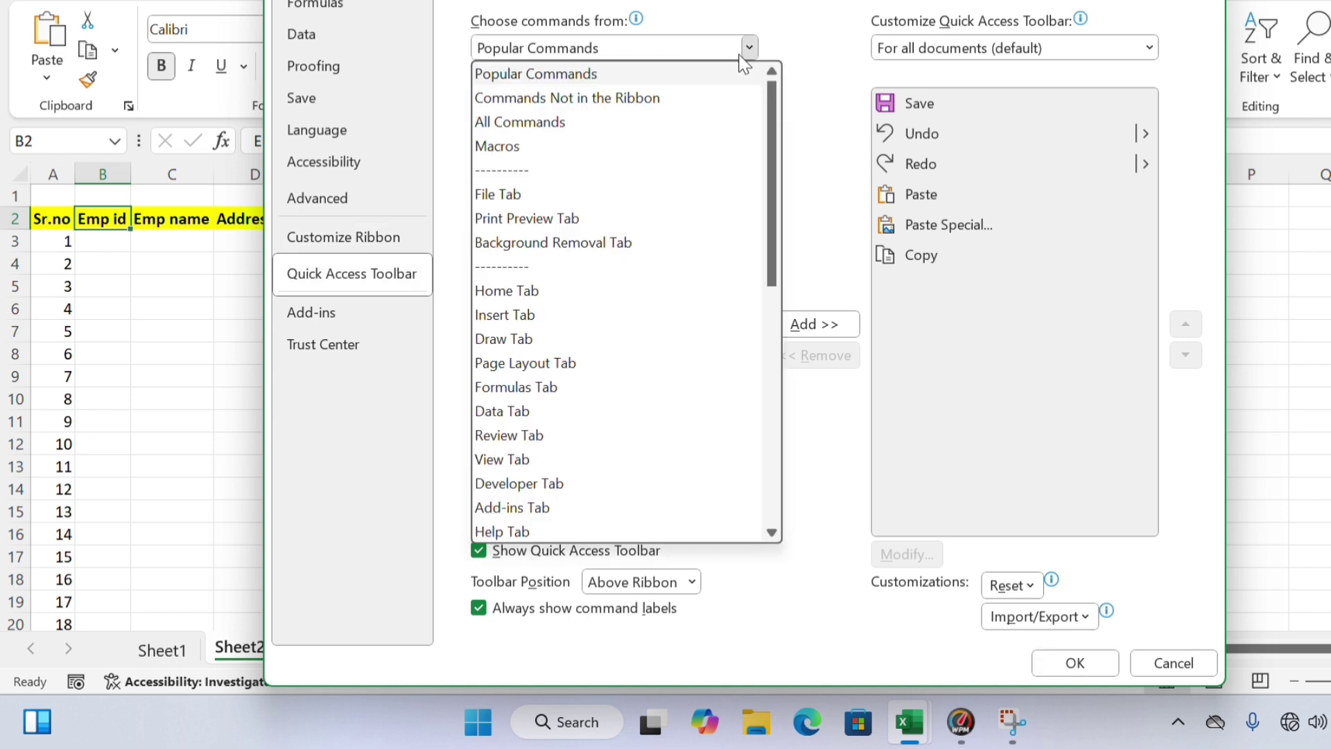
click(549, 123)
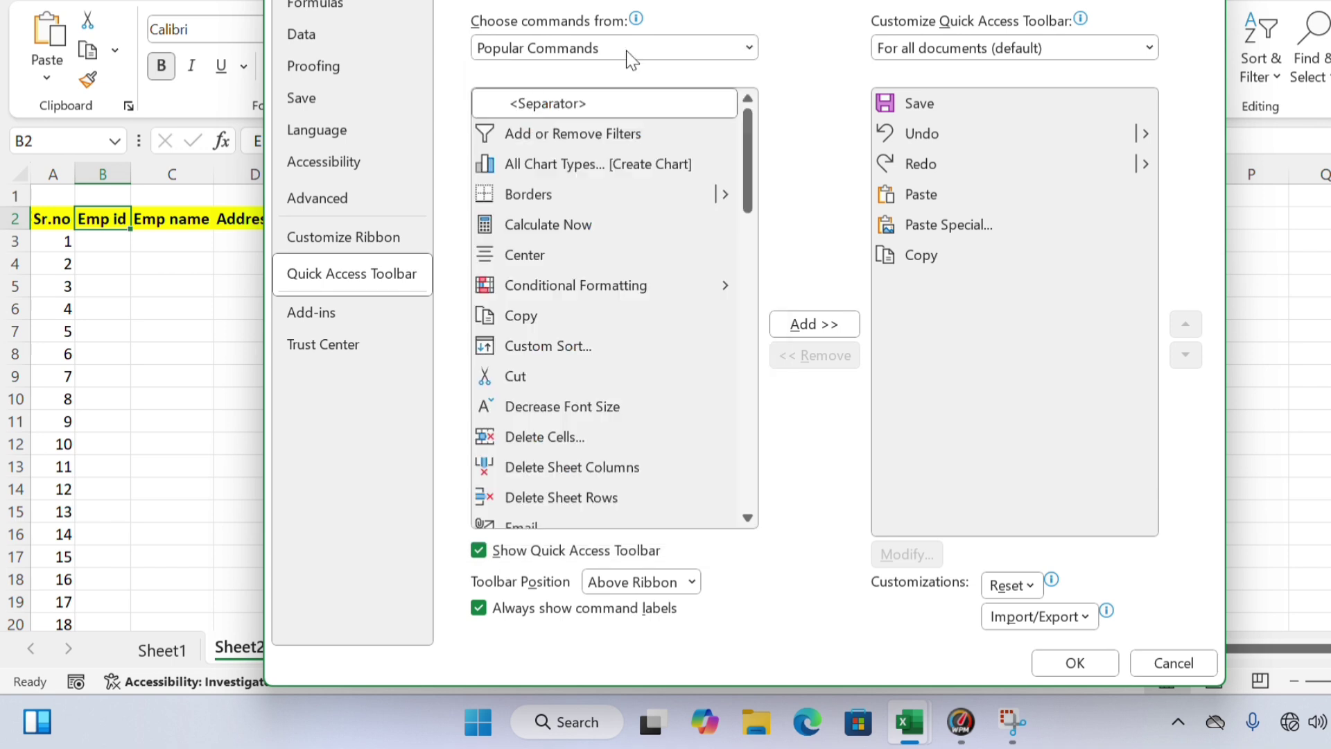
scroll(742, 52, down, 2)
click(749, 48)
click(749, 48)
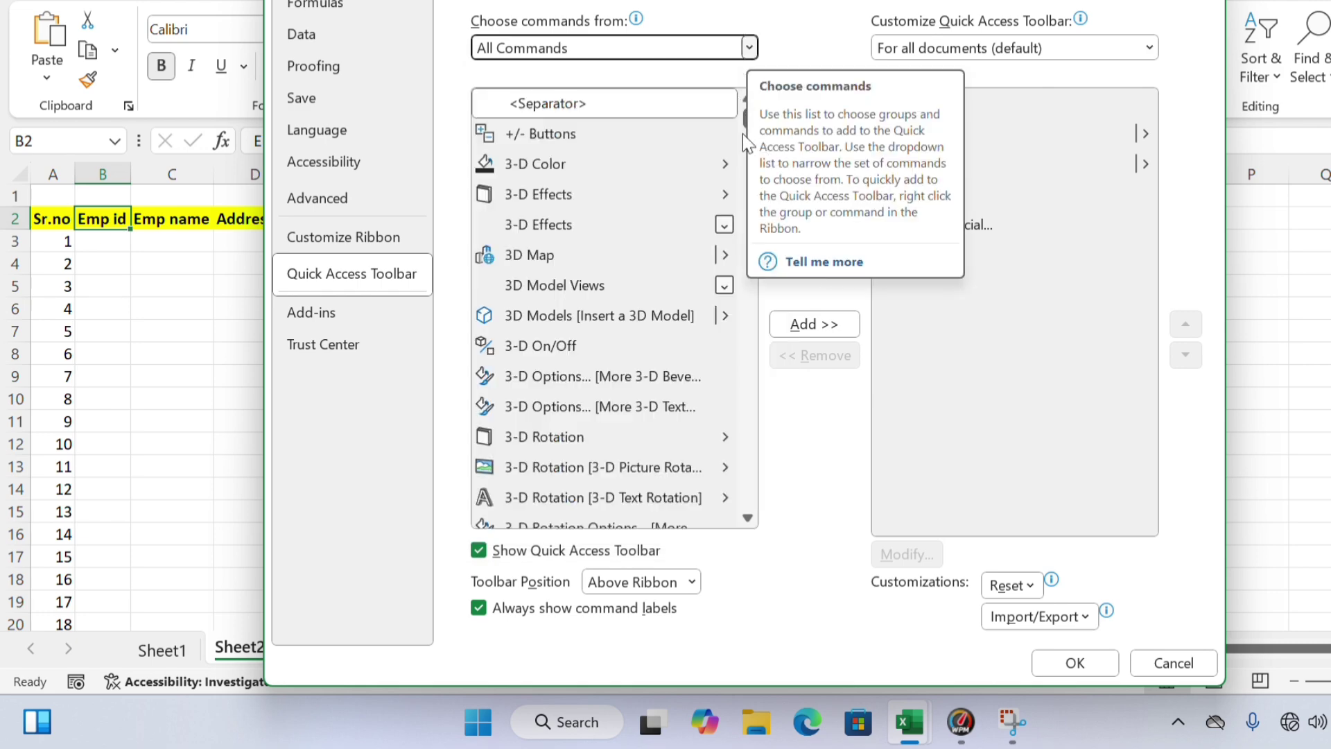
drag(748, 128, 752, 255)
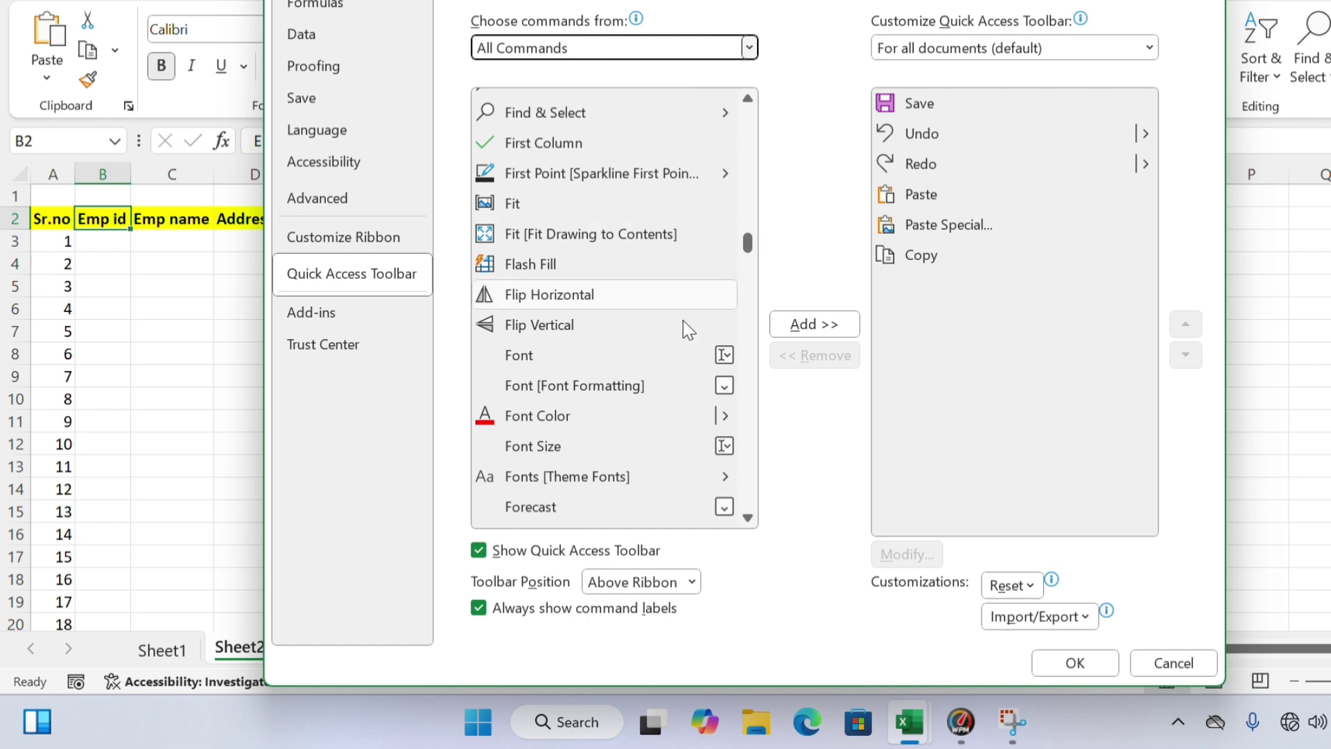
drag(749, 97, 749, 97)
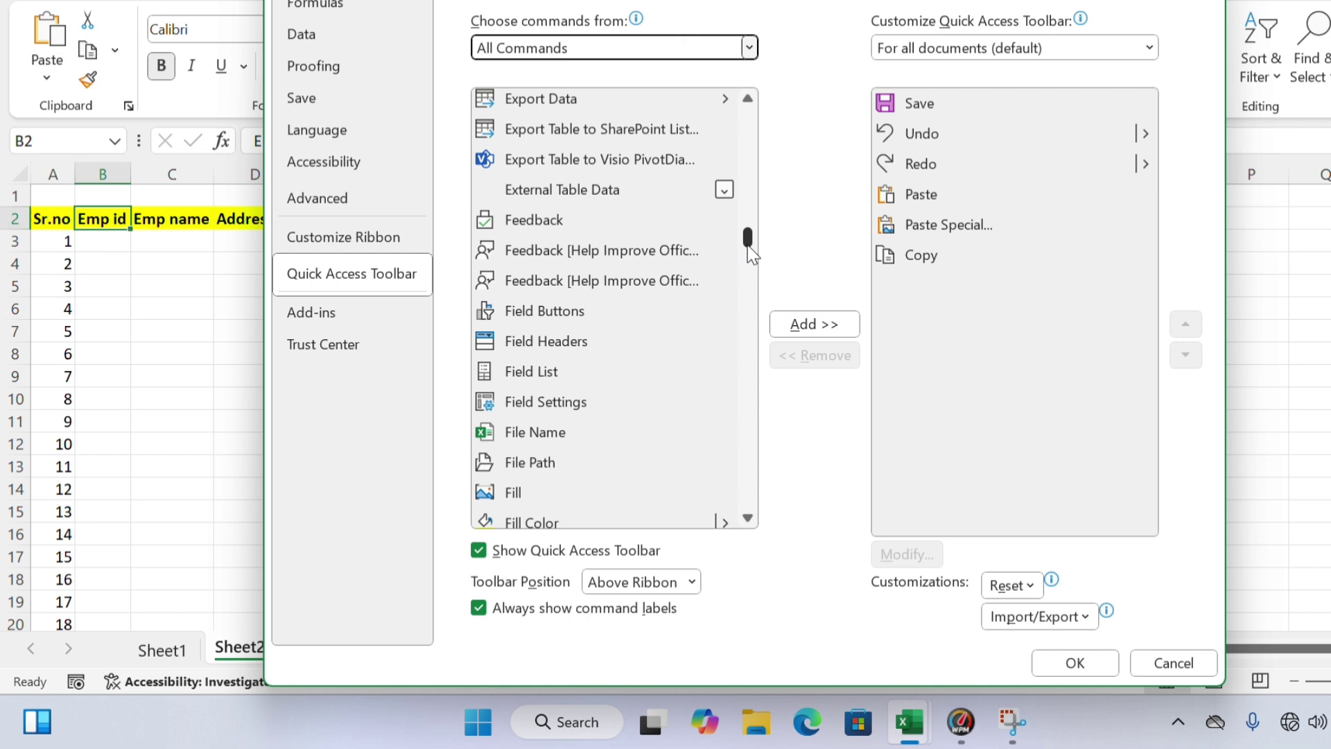
drag(749, 248, 748, 257)
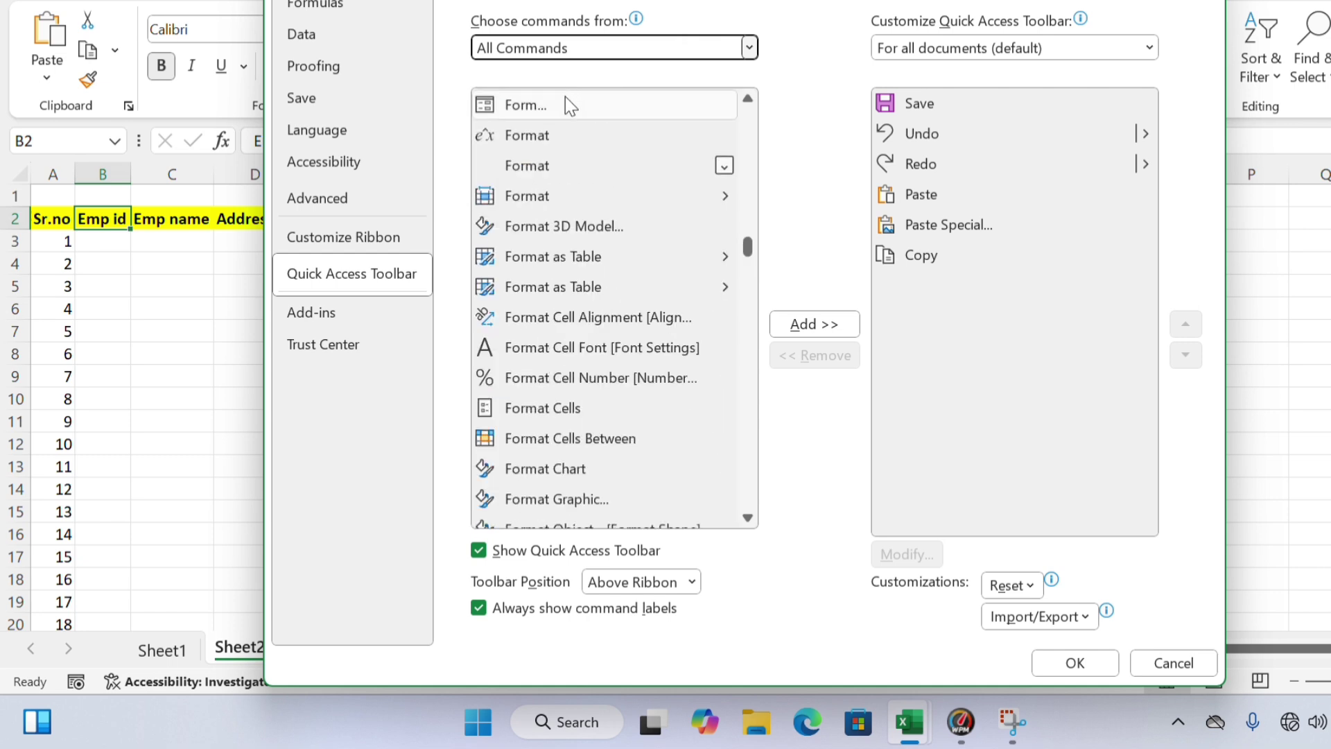
click(547, 106)
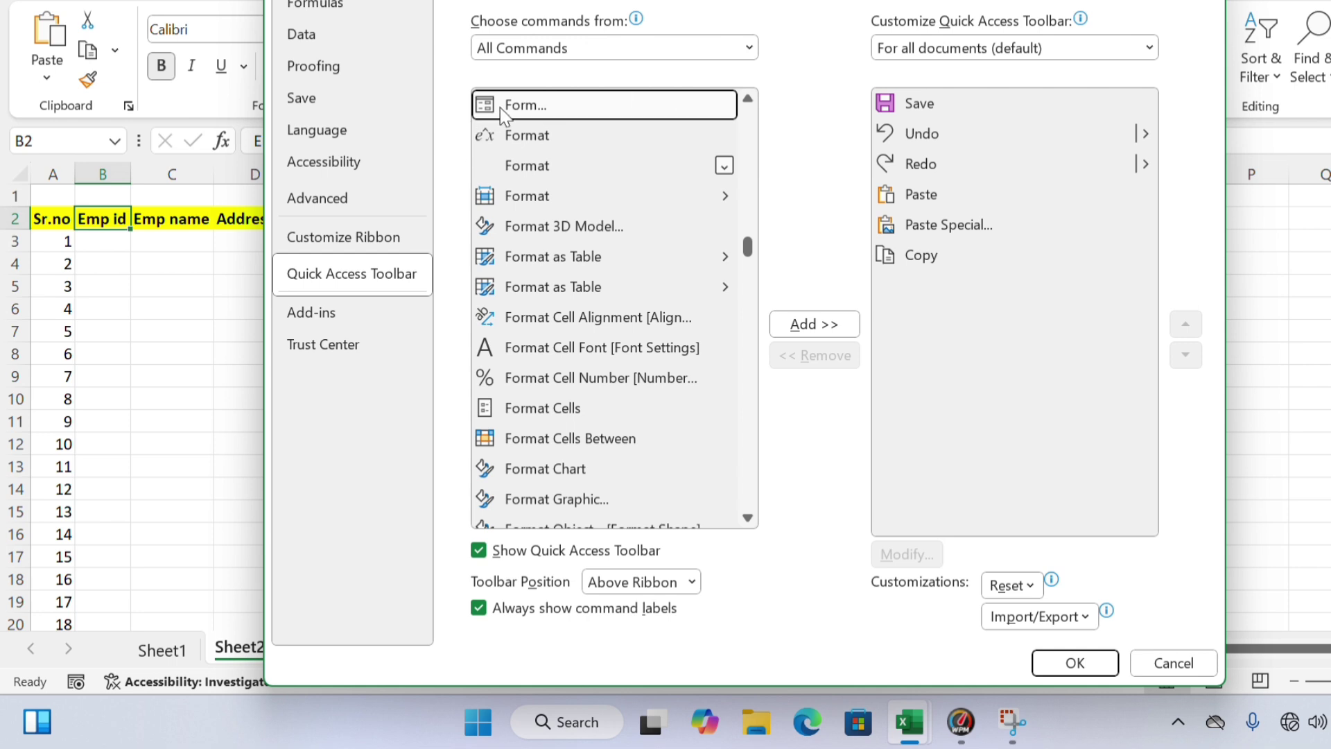
click(813, 324)
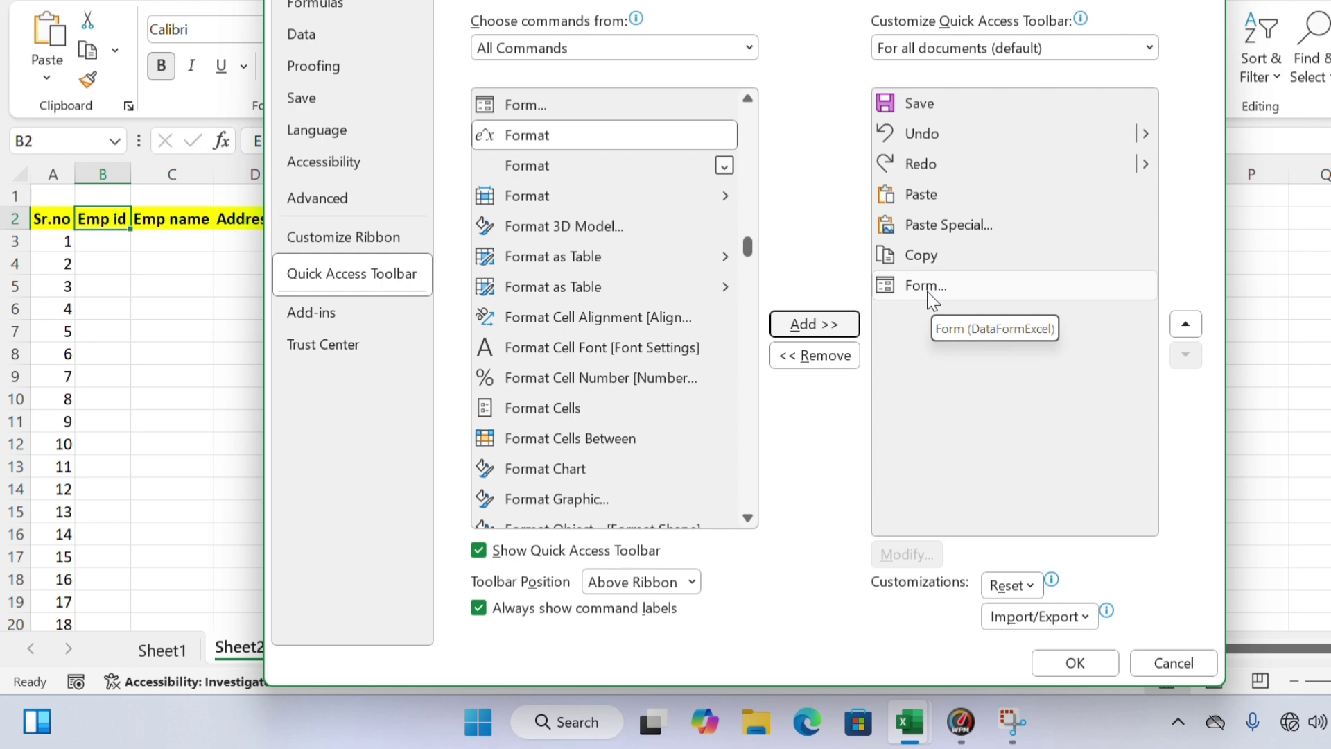
Confirm the Options with OK and select the Emp id header in B2
click(1076, 664)
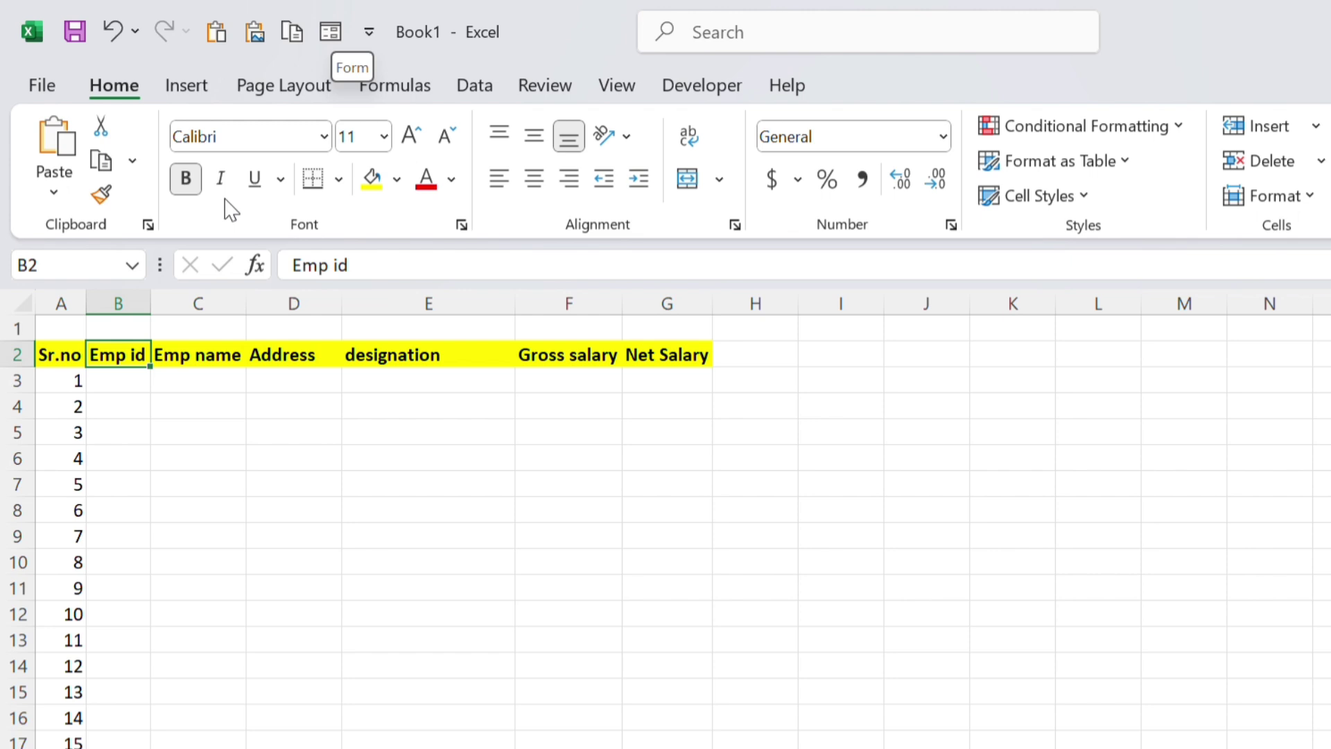
drag(143, 490, 126, 373)
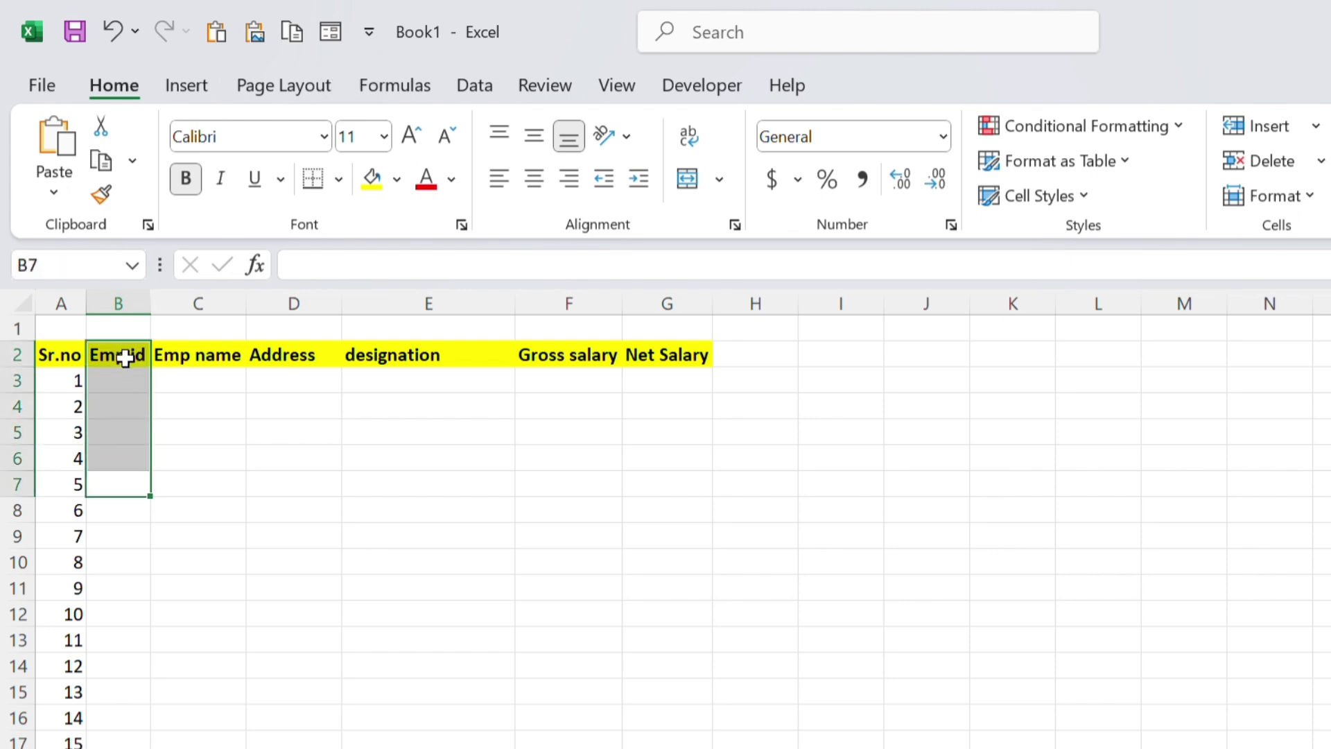
click(124, 357)
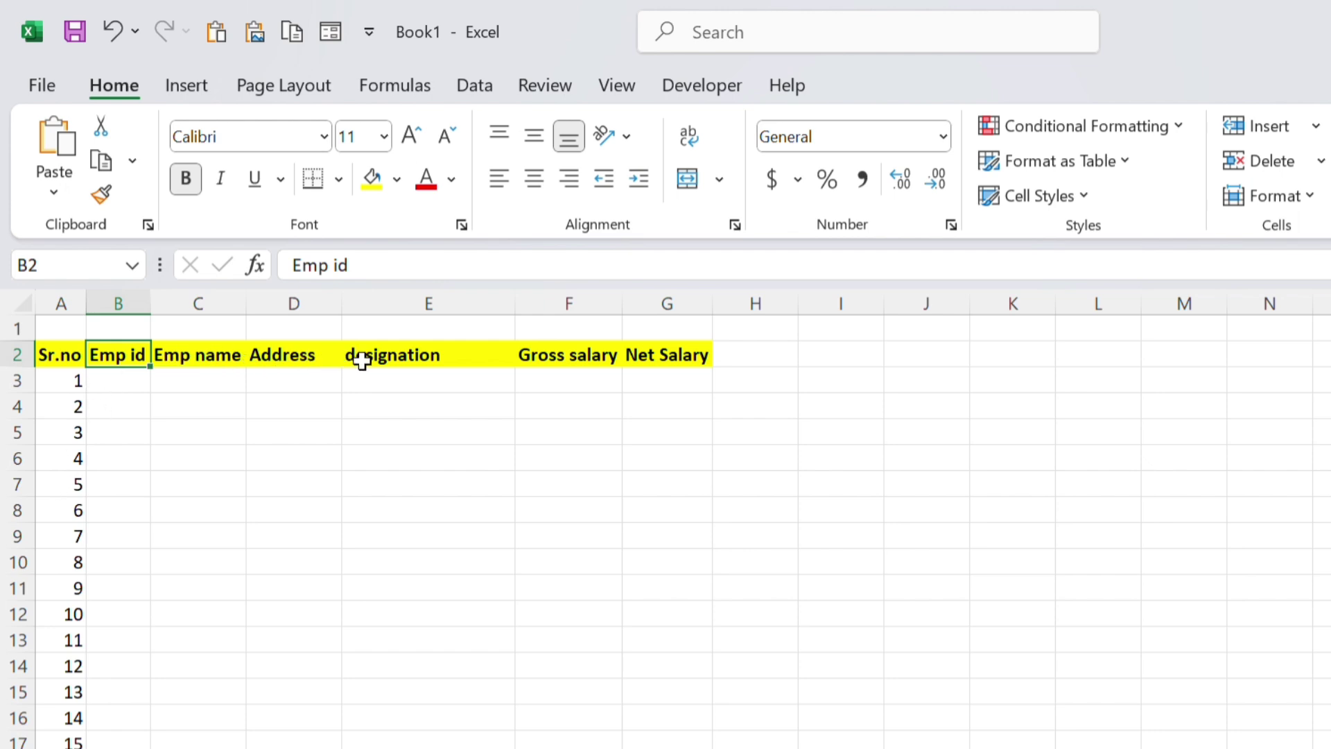
click(678, 355)
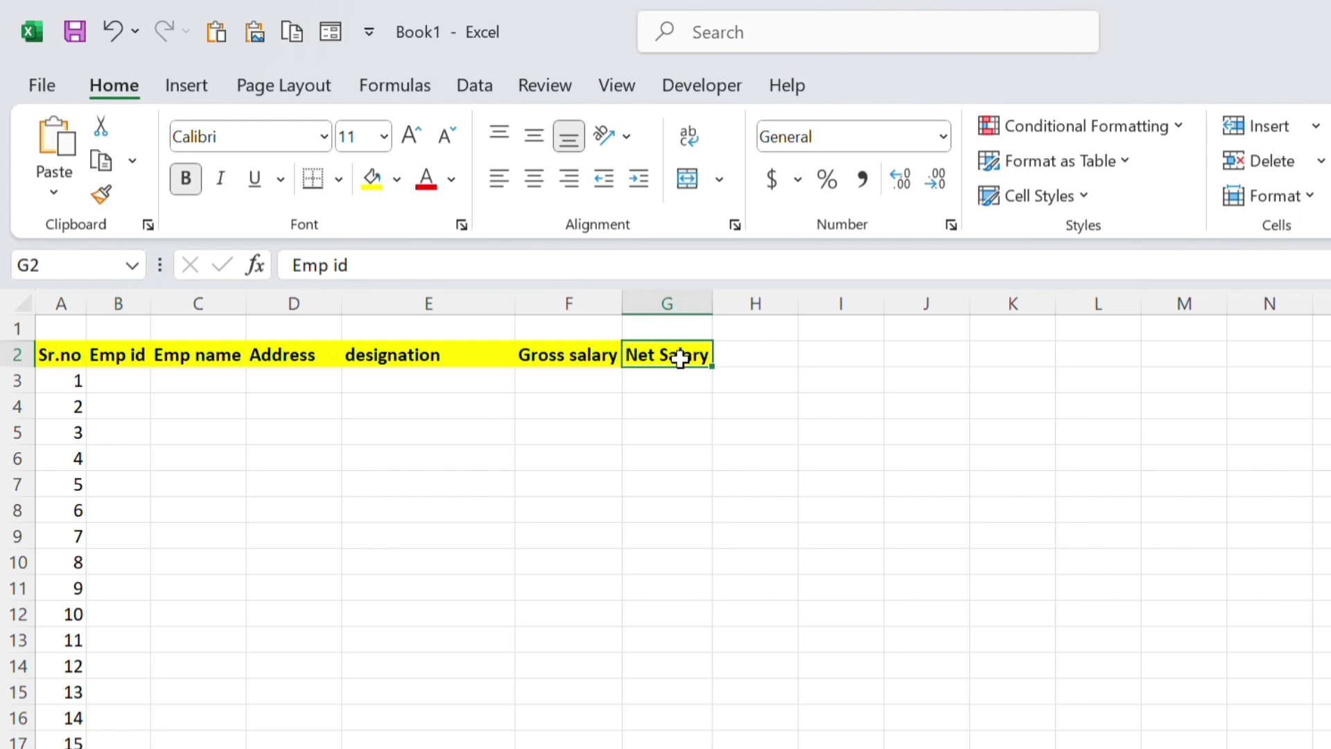
click(118, 356)
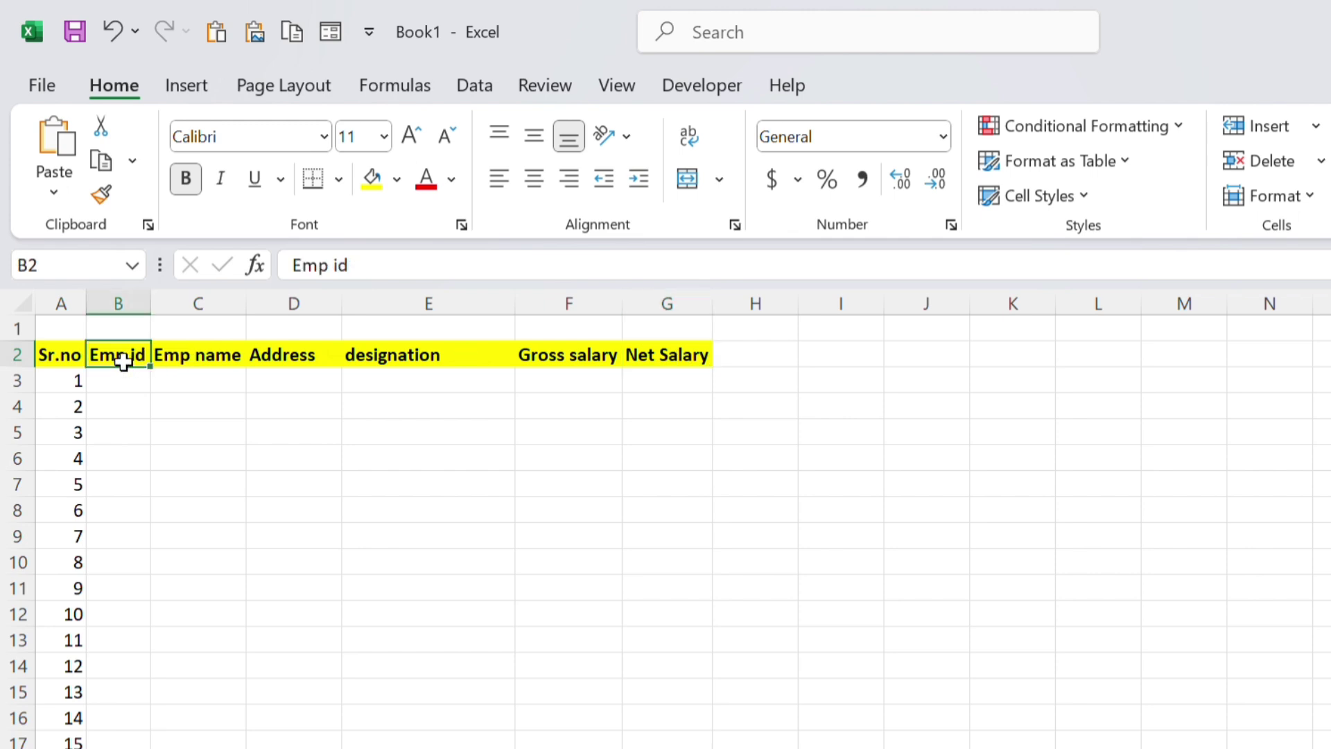
Select headers B2:G2 and open the data form, accepting the first row as column labels
key(shift+Right)
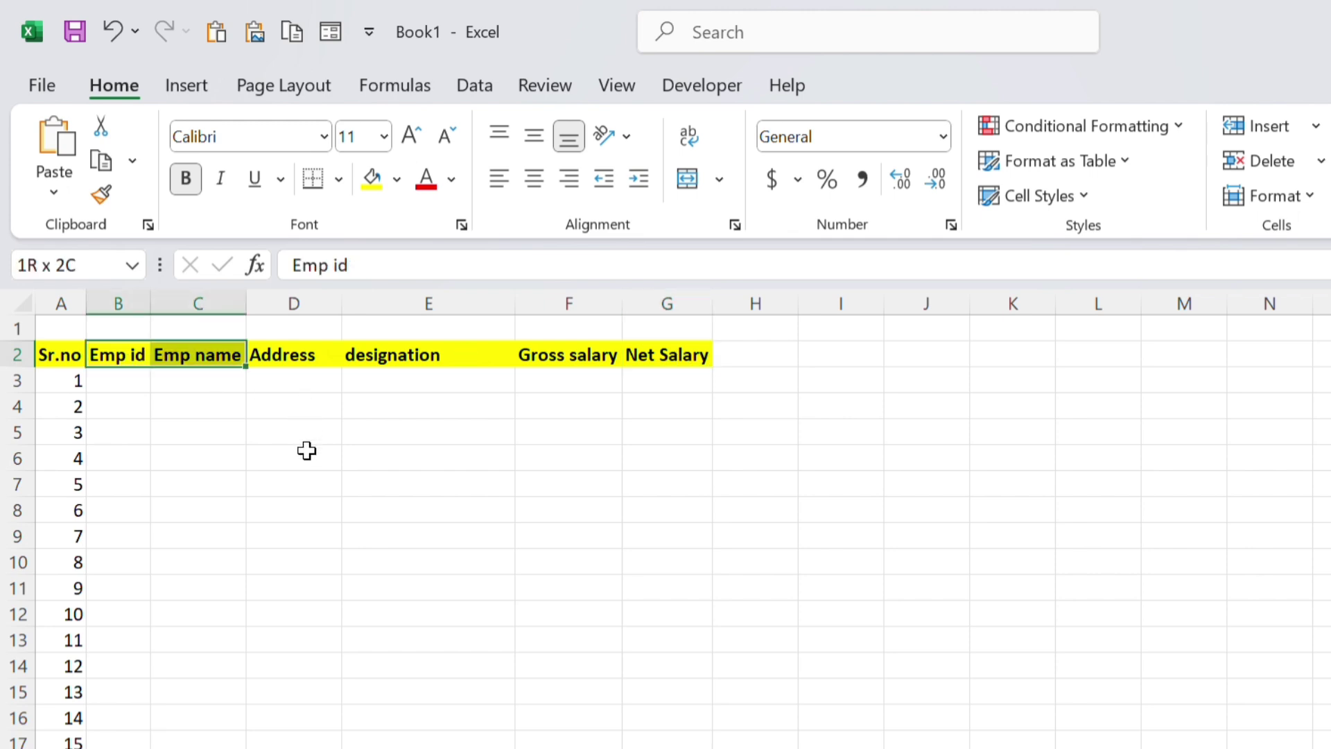
key(shift+Right)
key(shift+Right)
key(shift+Right)
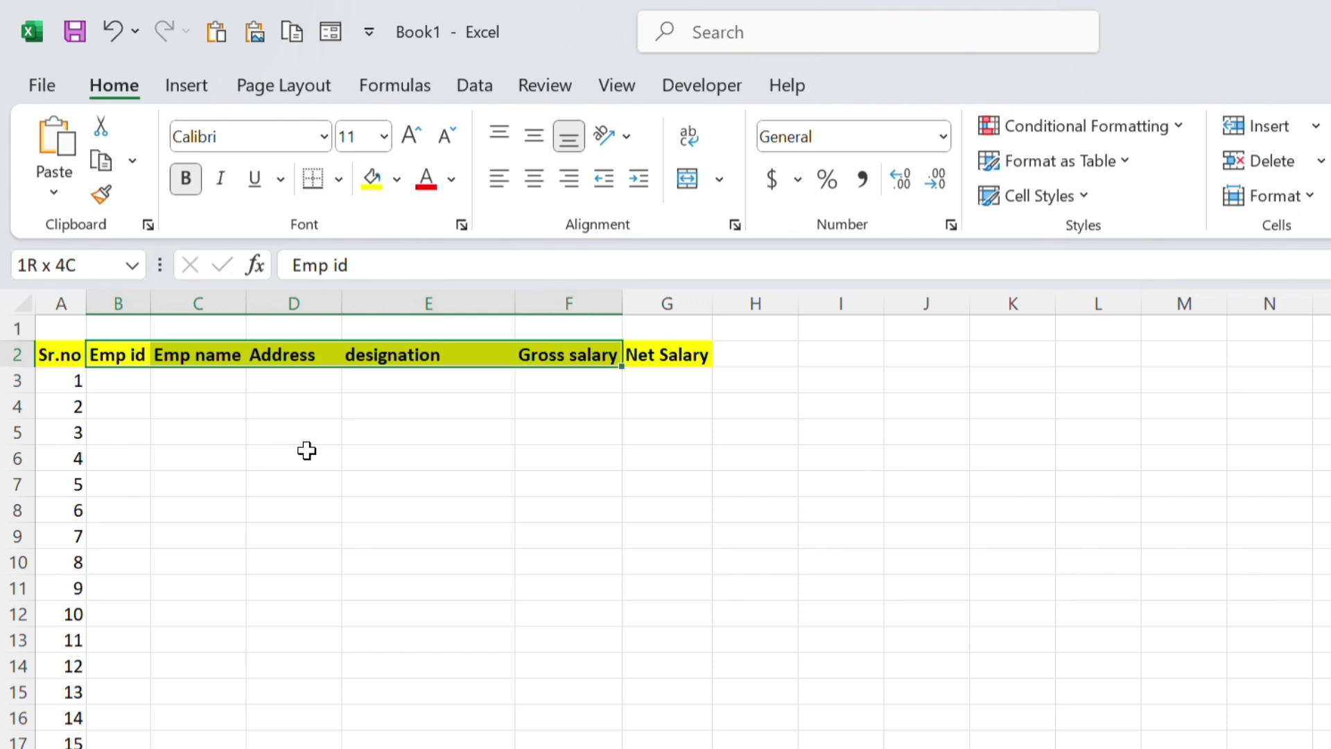
key(shift+Right)
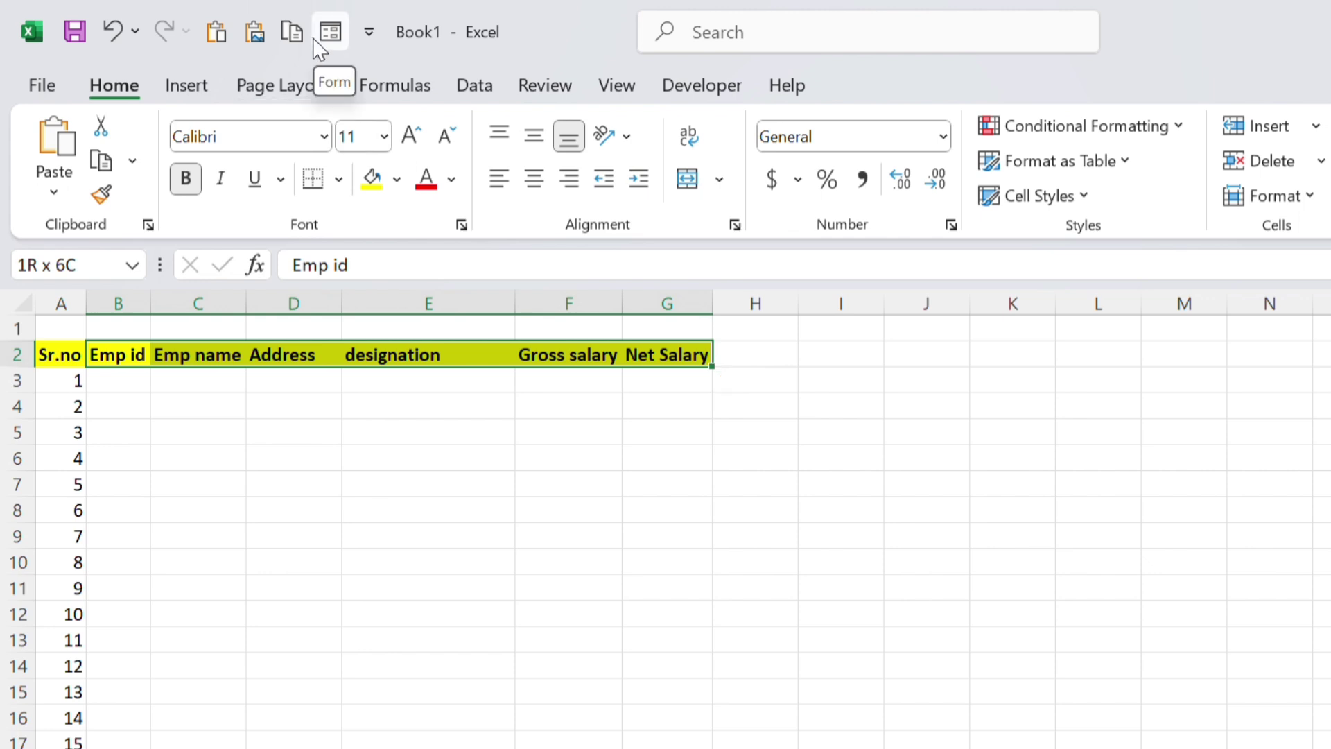
click(331, 33)
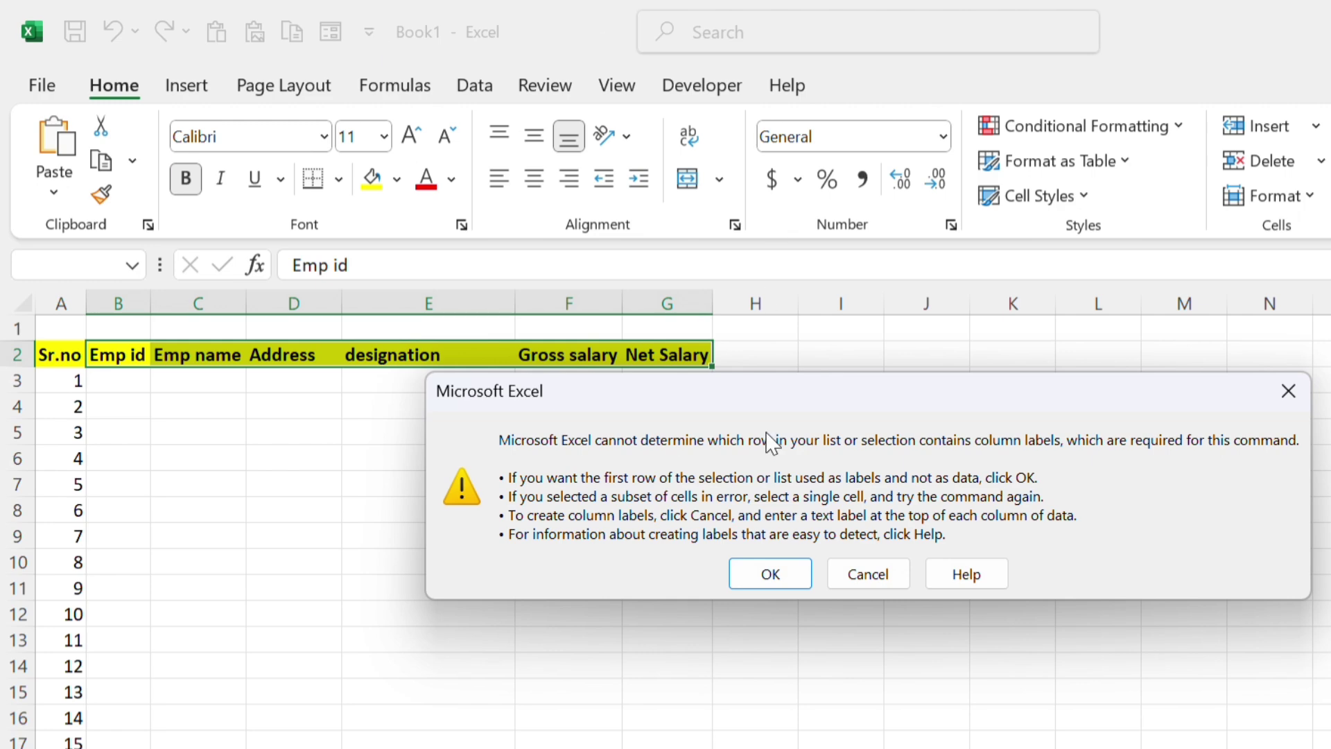
click(771, 572)
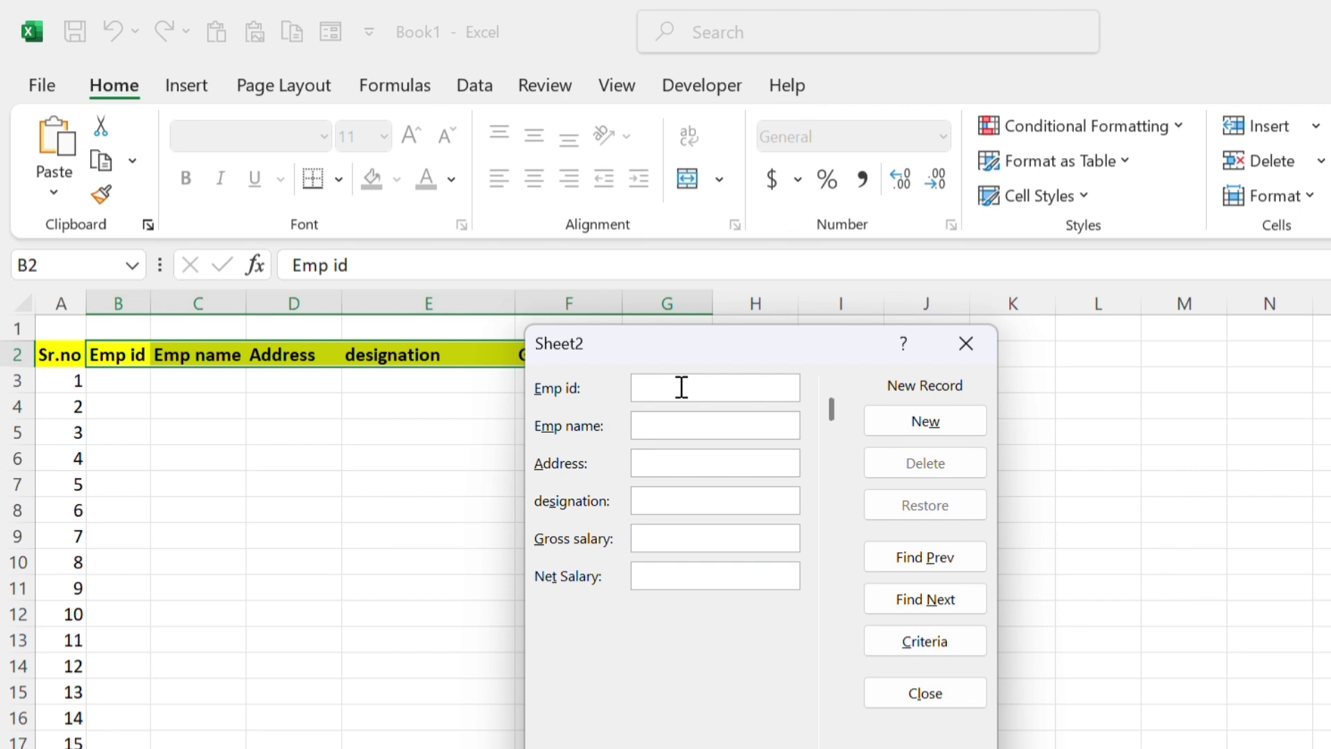
Enter AB1001 as the Emp id and save it as a new record
text(AB1001)
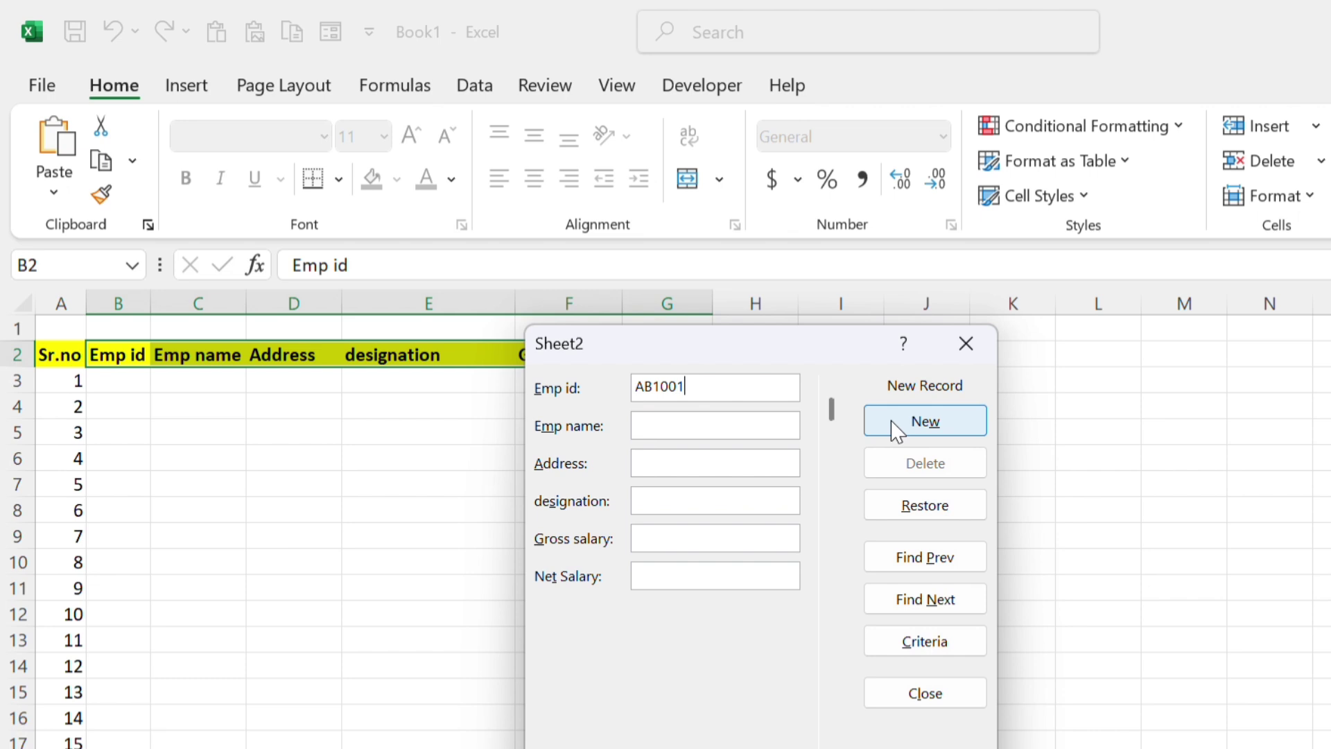
click(894, 425)
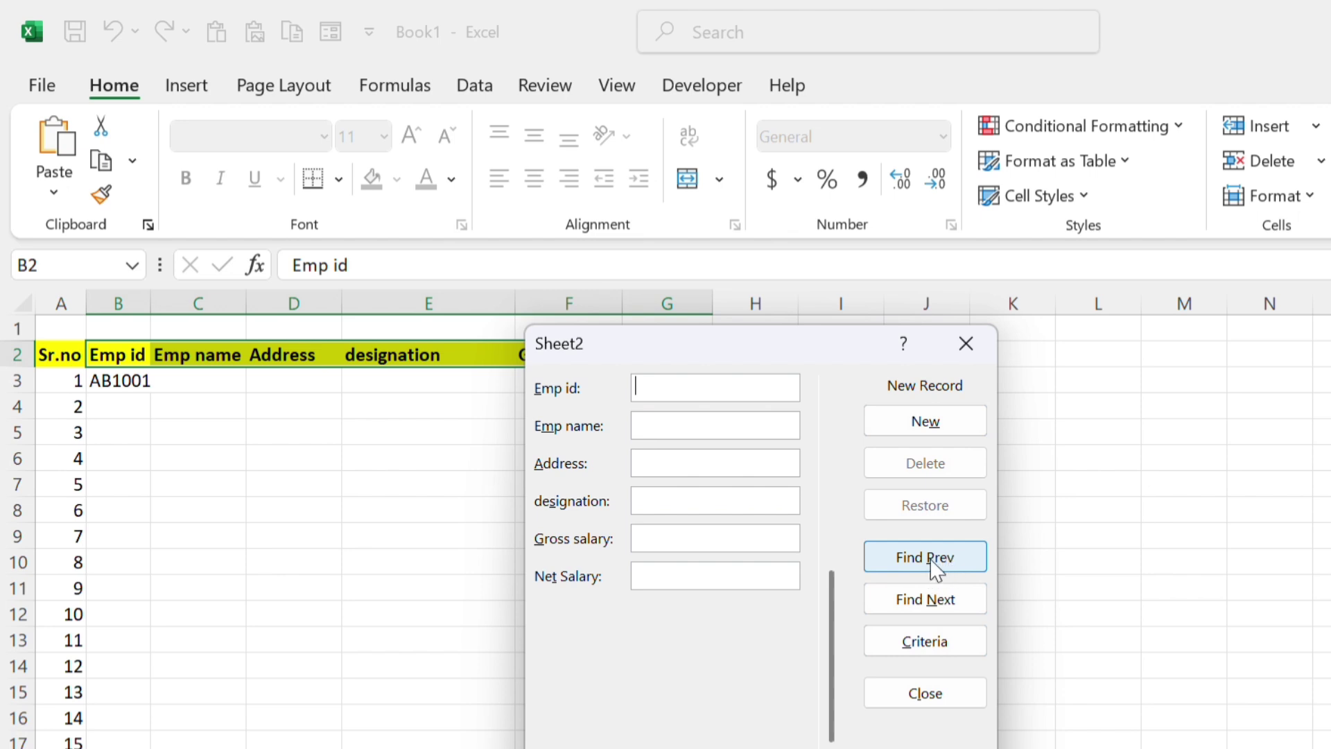
Fill the AB1001 record with the employee's name, address SIKANDARPUR and designation DEO
click(930, 558)
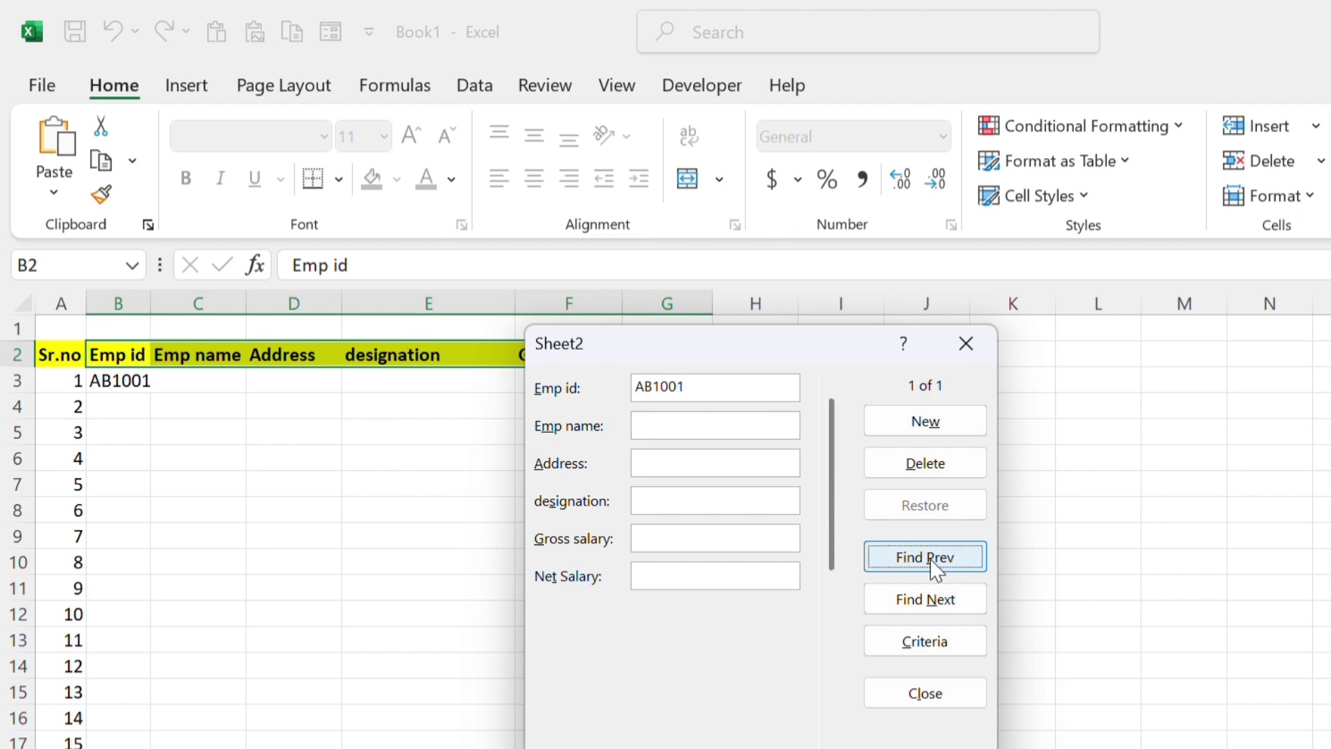
click(681, 419)
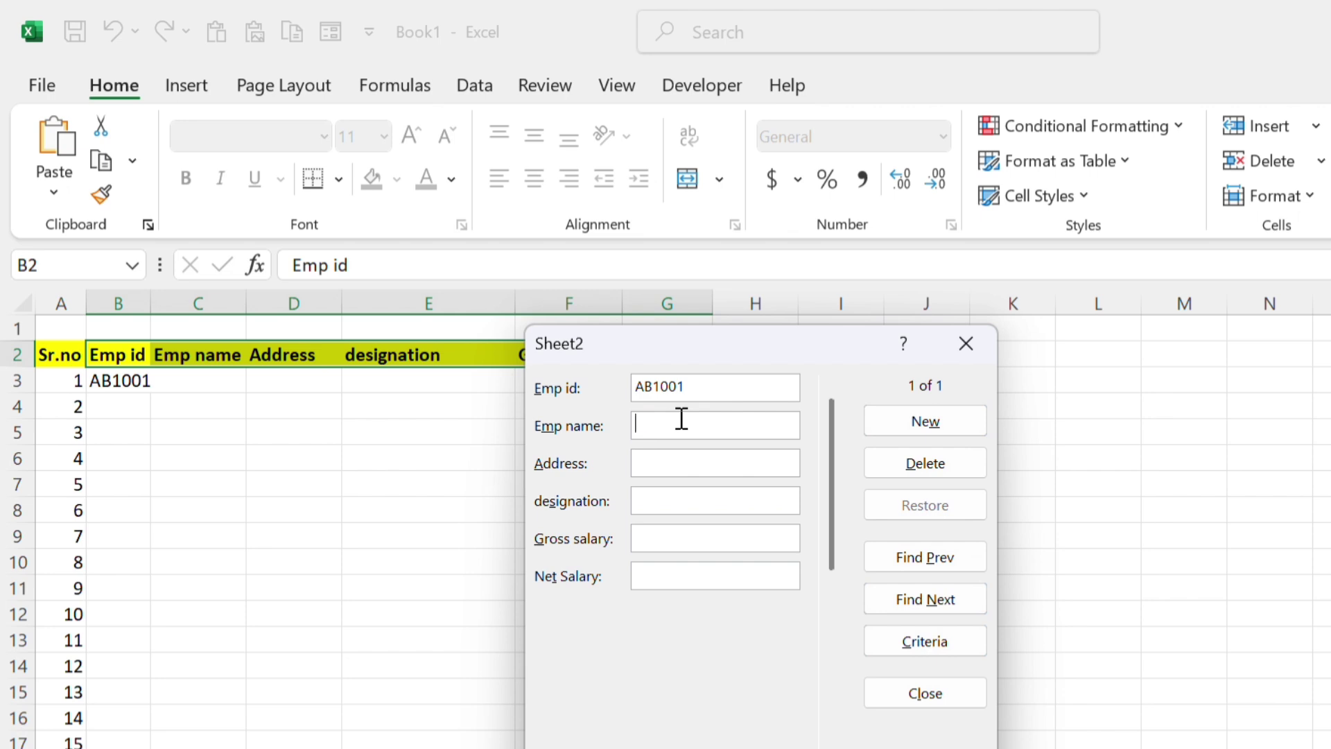
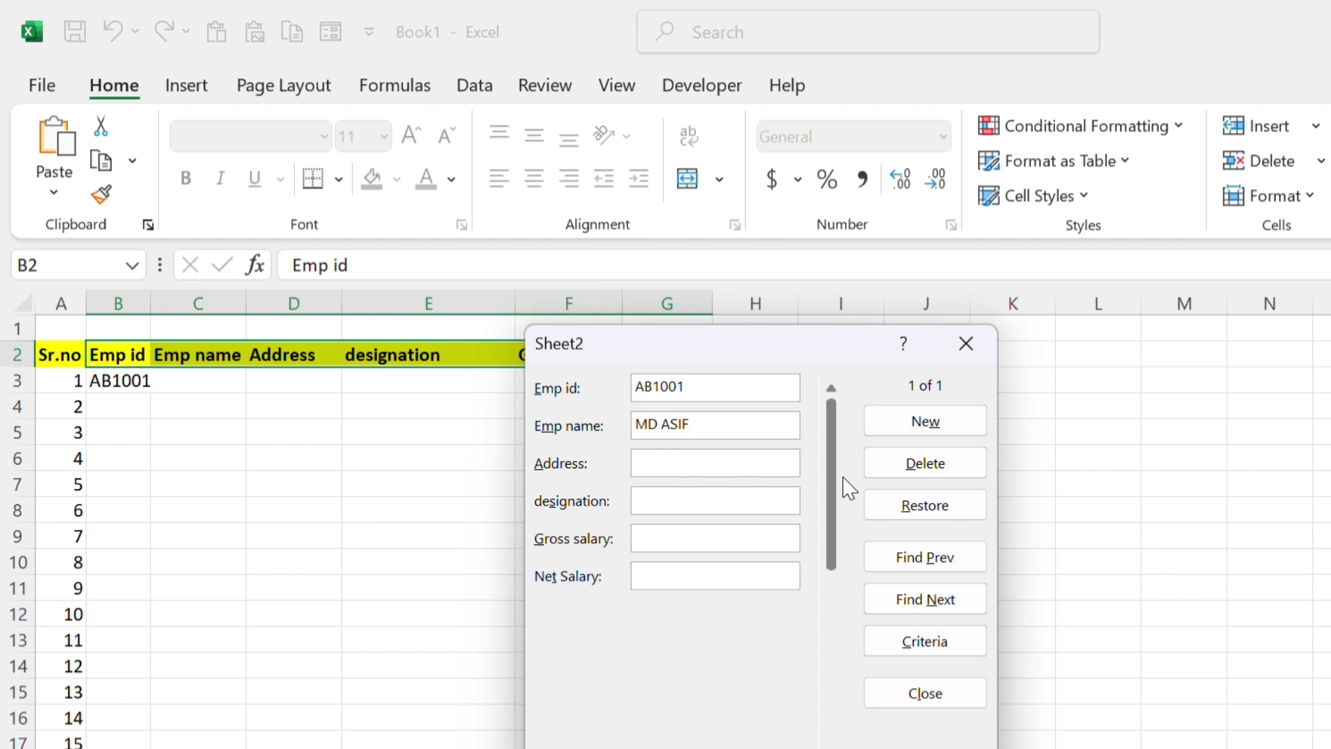
text(SIKA)
text(NDAR)
text(PUR)
text(DE)
text(O)
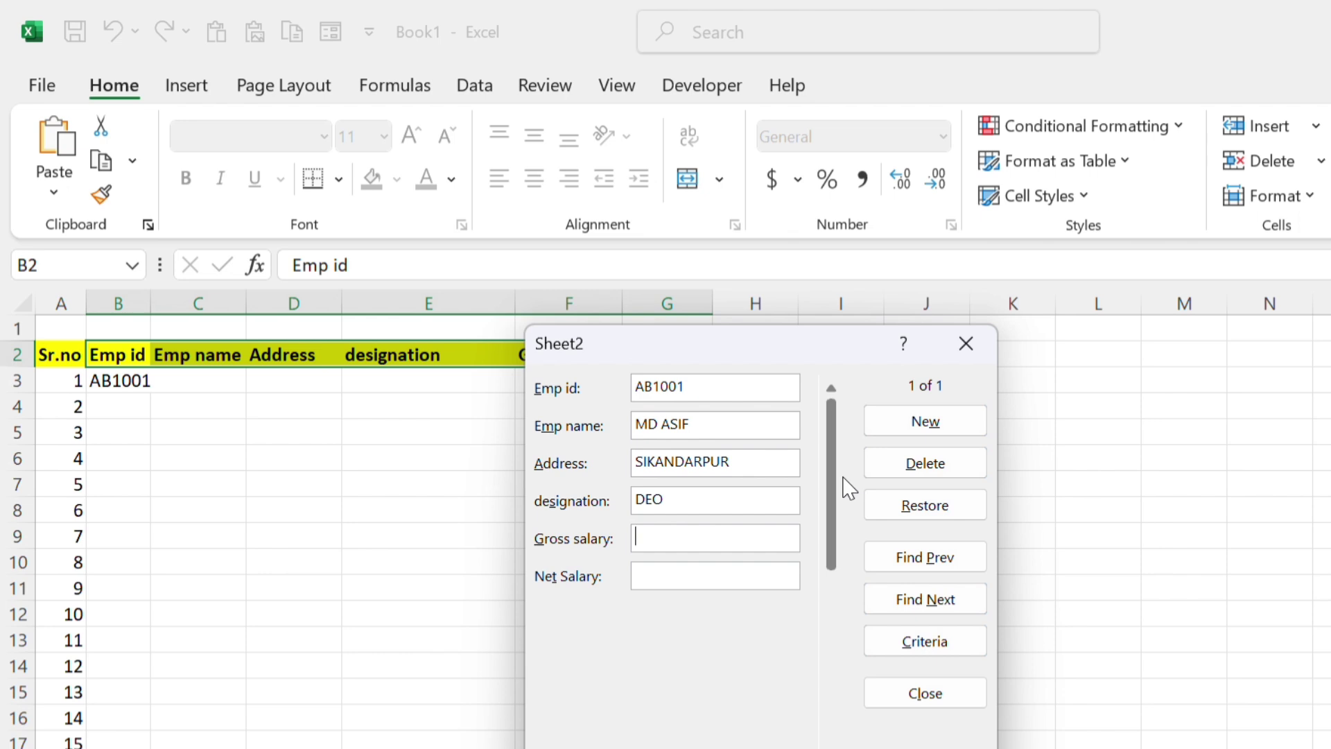
Enter gross salary 50000 and net salary 45000, then add the record to the sheet
key(Tab)
text(50000)
key(Tab)
text(45000)
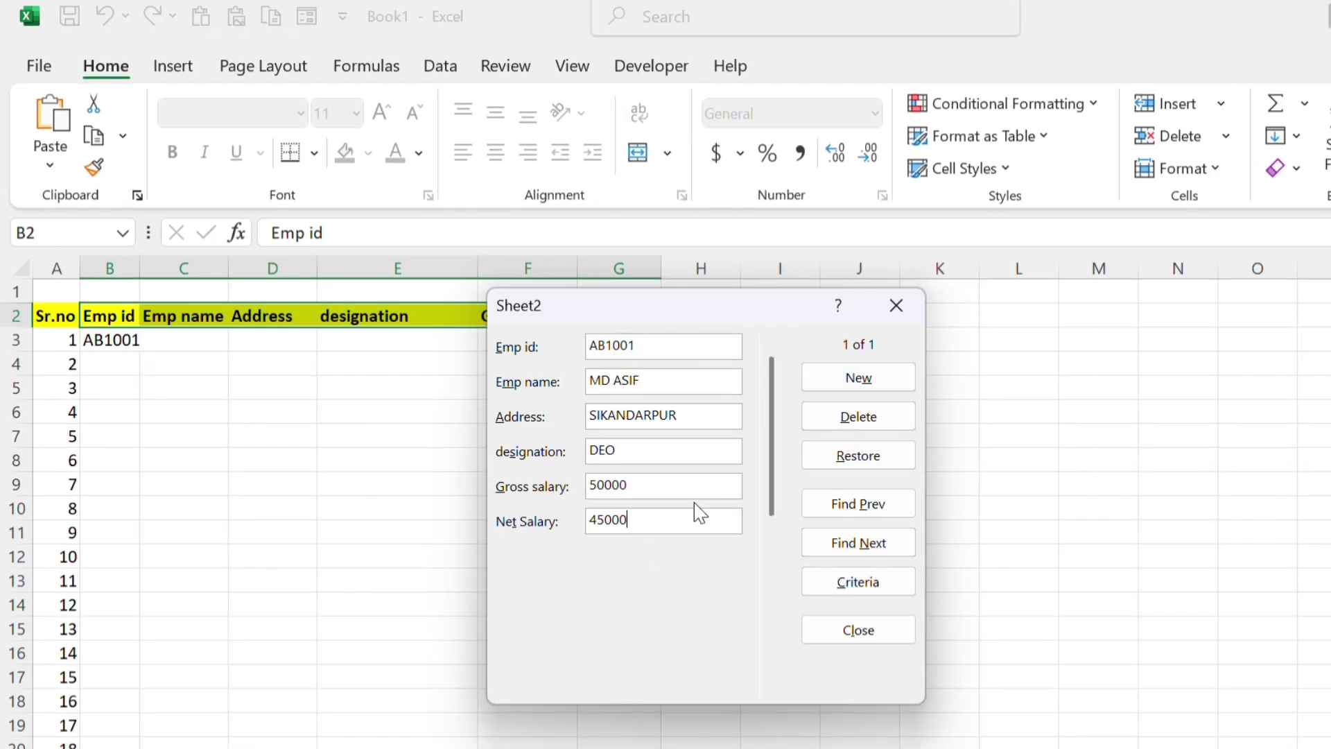
key(Return)
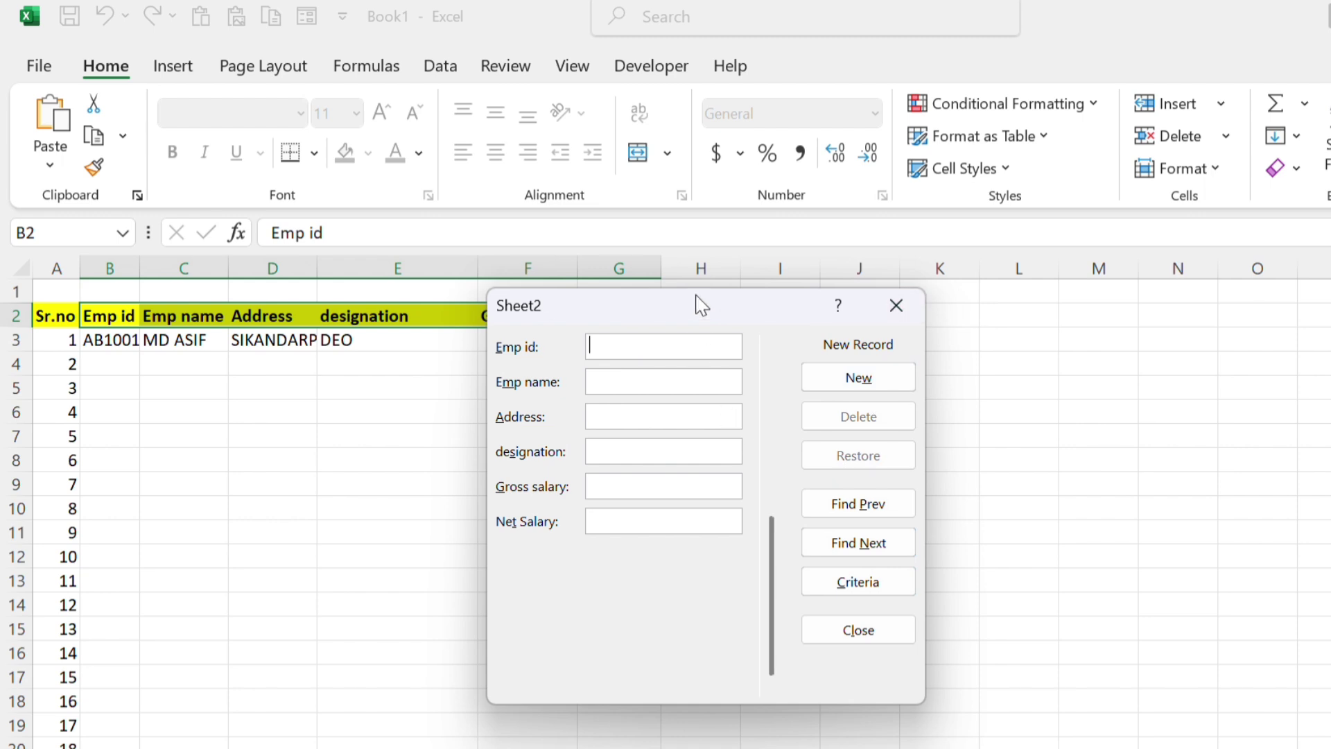
Move the Data Form aside and enter employee ID AB1002 in a new record
drag(700, 305, 1004, 301)
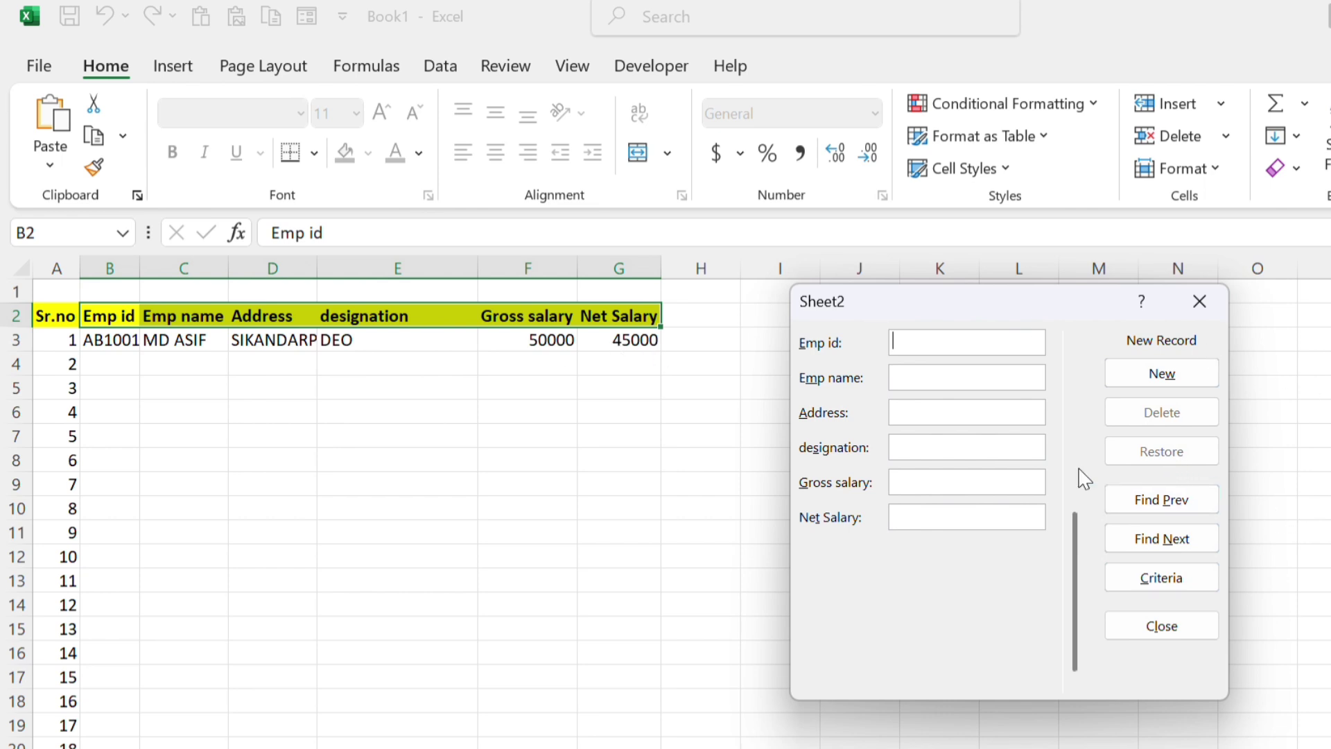
click(1183, 502)
text(AB1000)
key(BackSpace)
text(2)
key(Tab)
Complete AB1002 with the employee's name, DELHI, STAFF, salaries 30000 and 25000, and add it
text(MALIK)
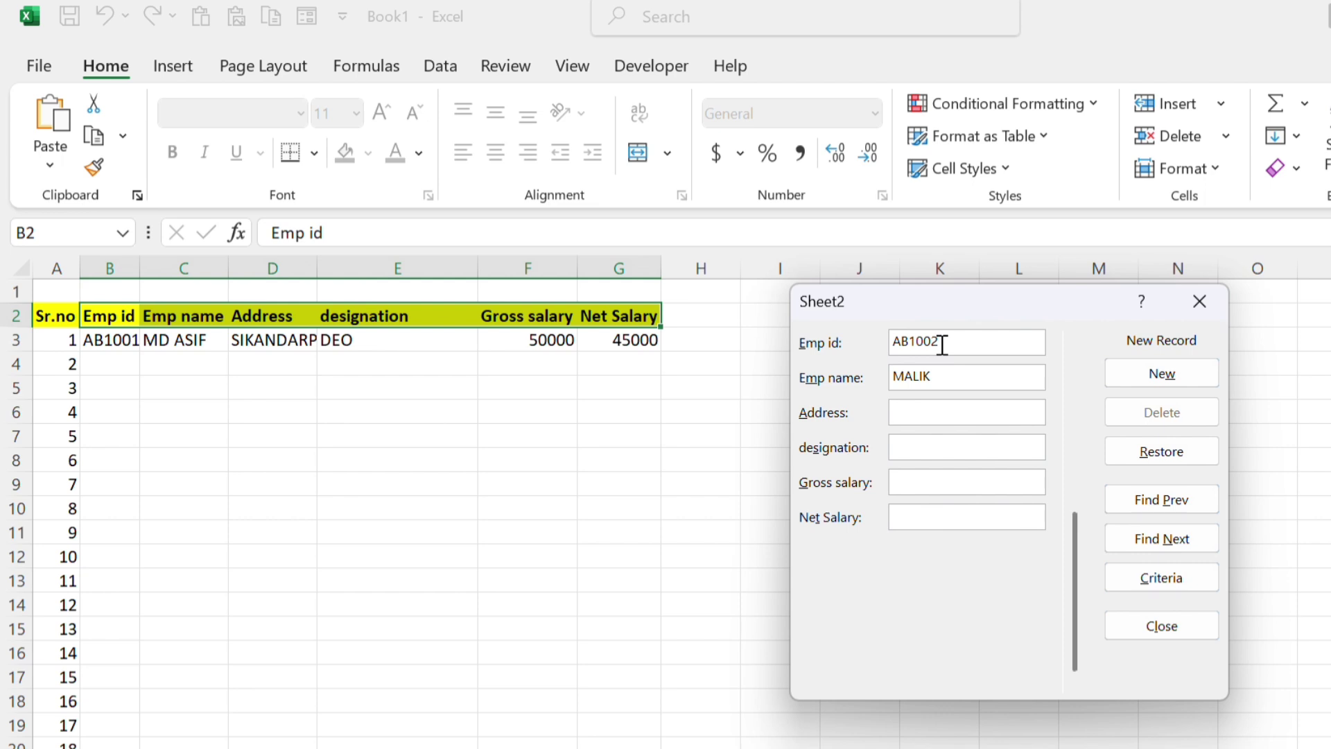
key(Tab)
text(DELHI)
key(Tab)
text(STAFF3000025000)
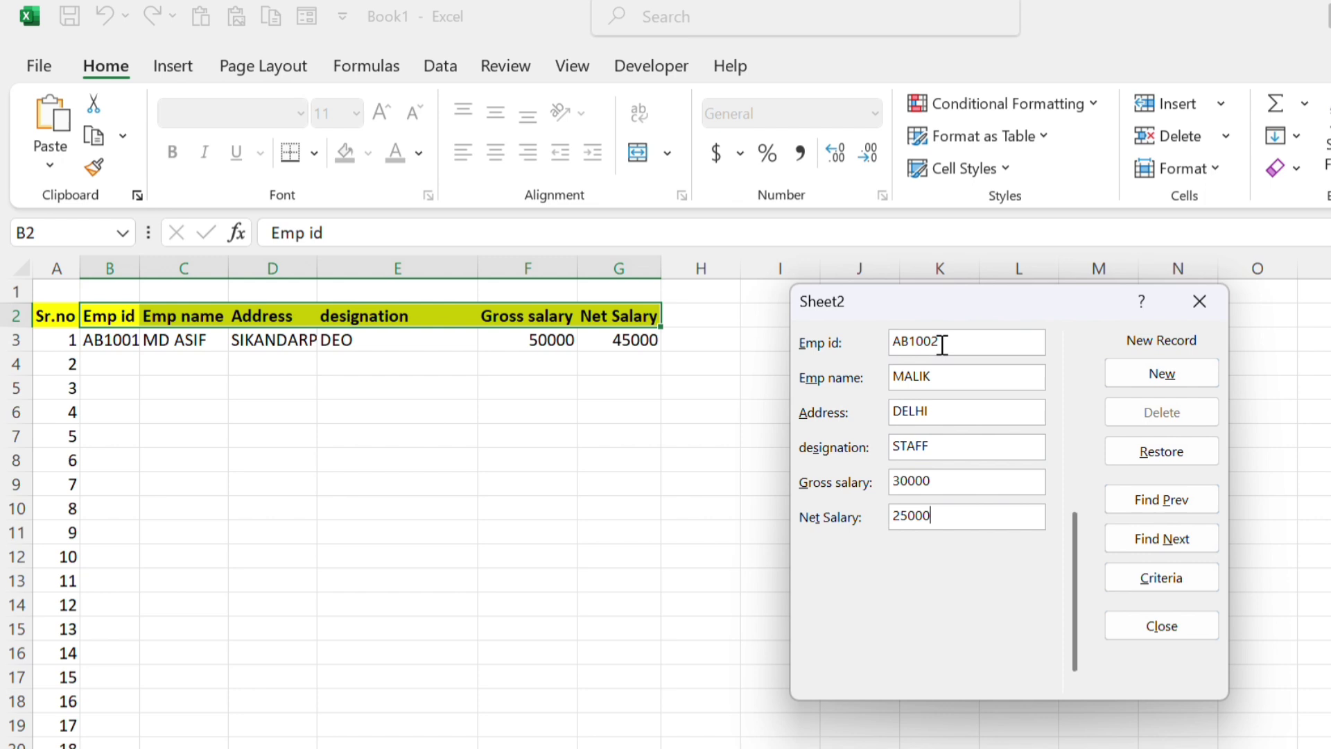
key(Return)
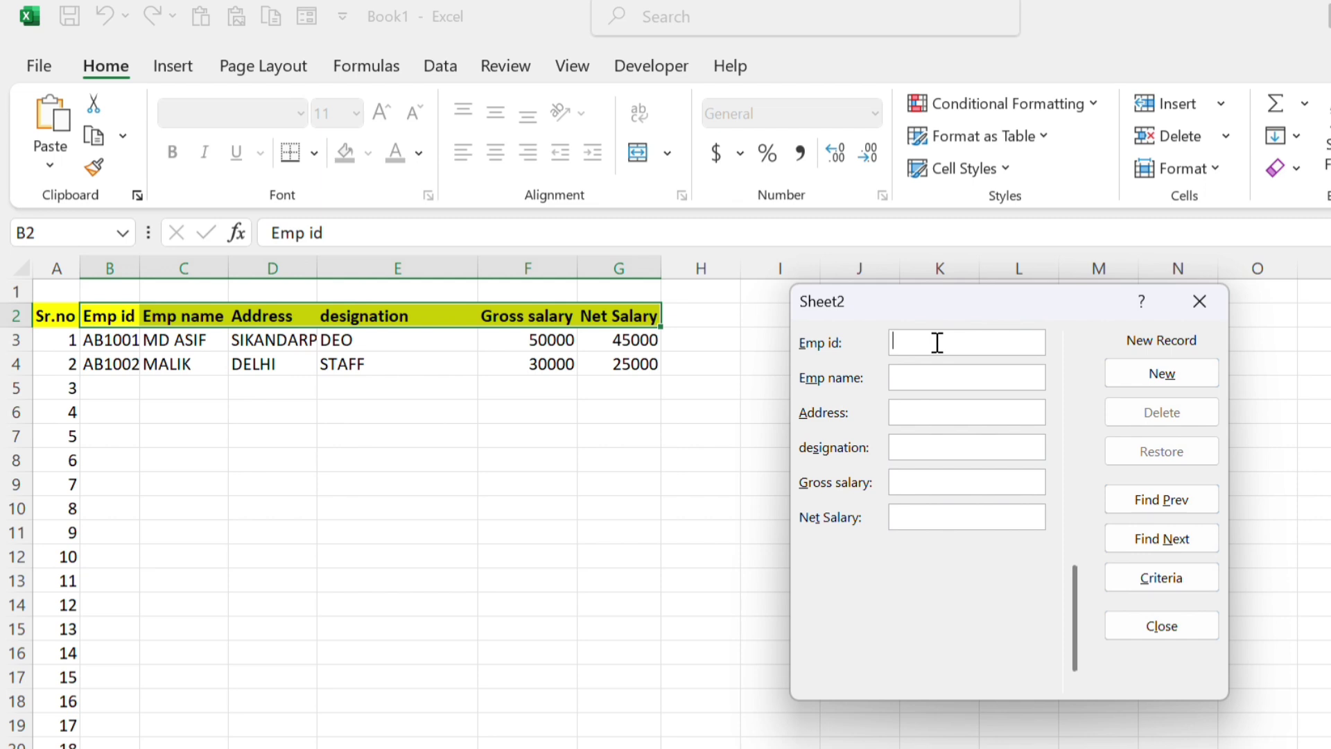
Add record AB1003 with the employee's name, AKBARPUR, CLEANER, 15000 gross and 12000 net
text(AB1003)
text(SA)
text(JID)
text(AKNA)
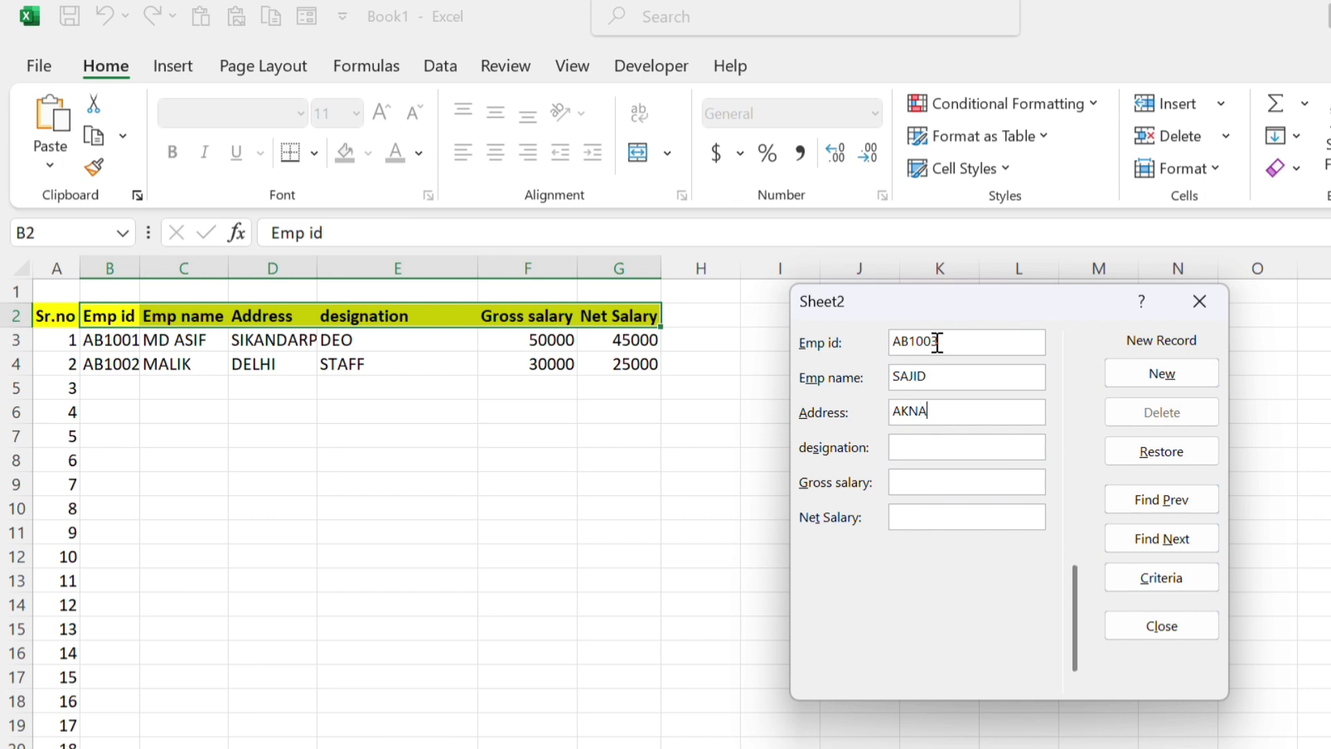
key(BackSpace)
text(BARPUR)
key(Tab)
text(CLEAR)
key(BackSpace)
text(NER15000)
key(BackSpace)
key(BackSpace)
key(BackSpace)
key(BackSpace)
key(BackSpace)
text(15)
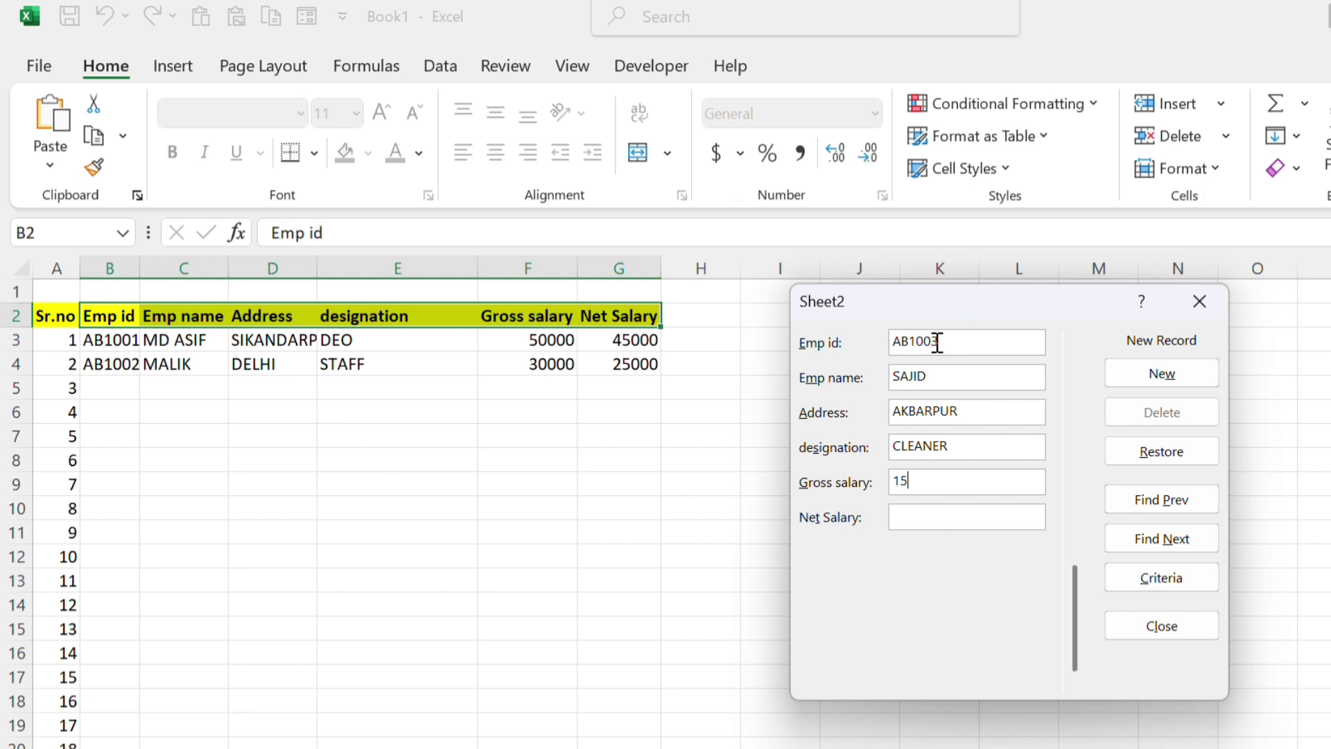
text(00012000)
key(Return)
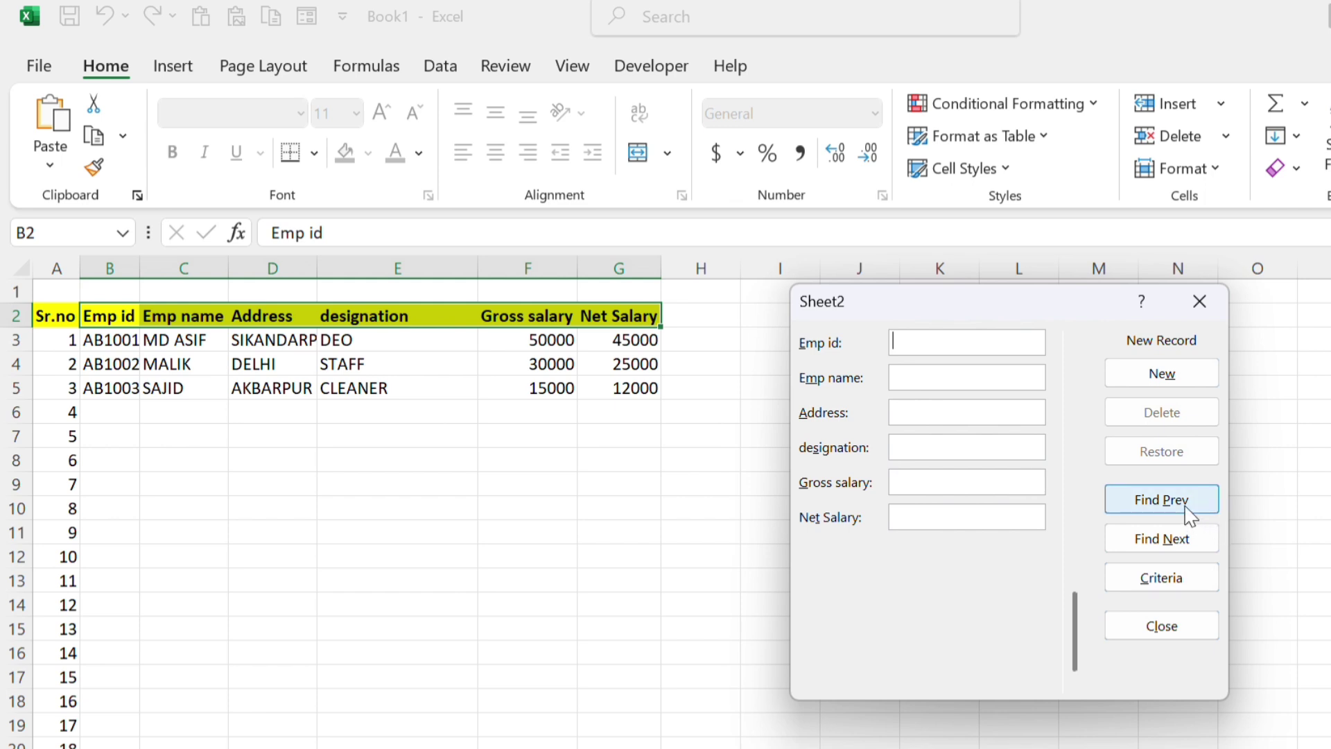
Bring up record AB1003 with Find Prev and delete it, confirming the deletion
click(1186, 510)
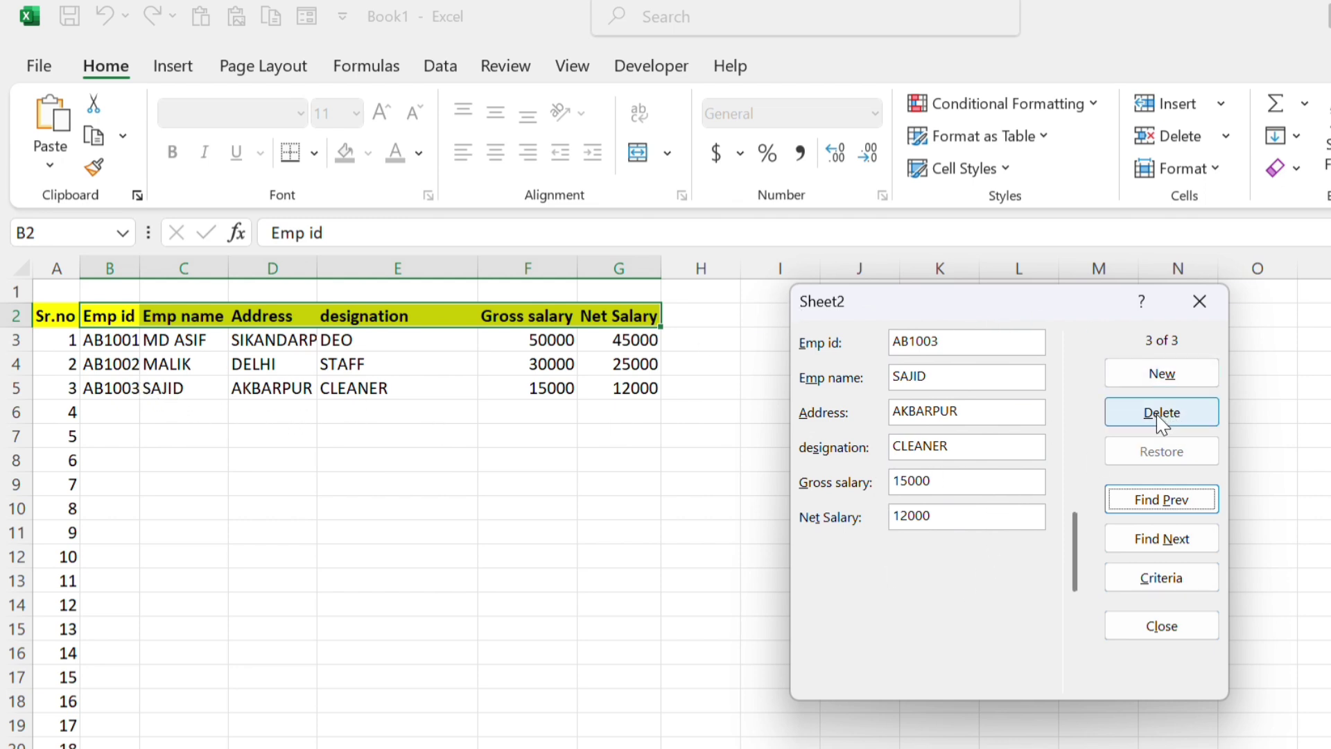
click(1191, 426)
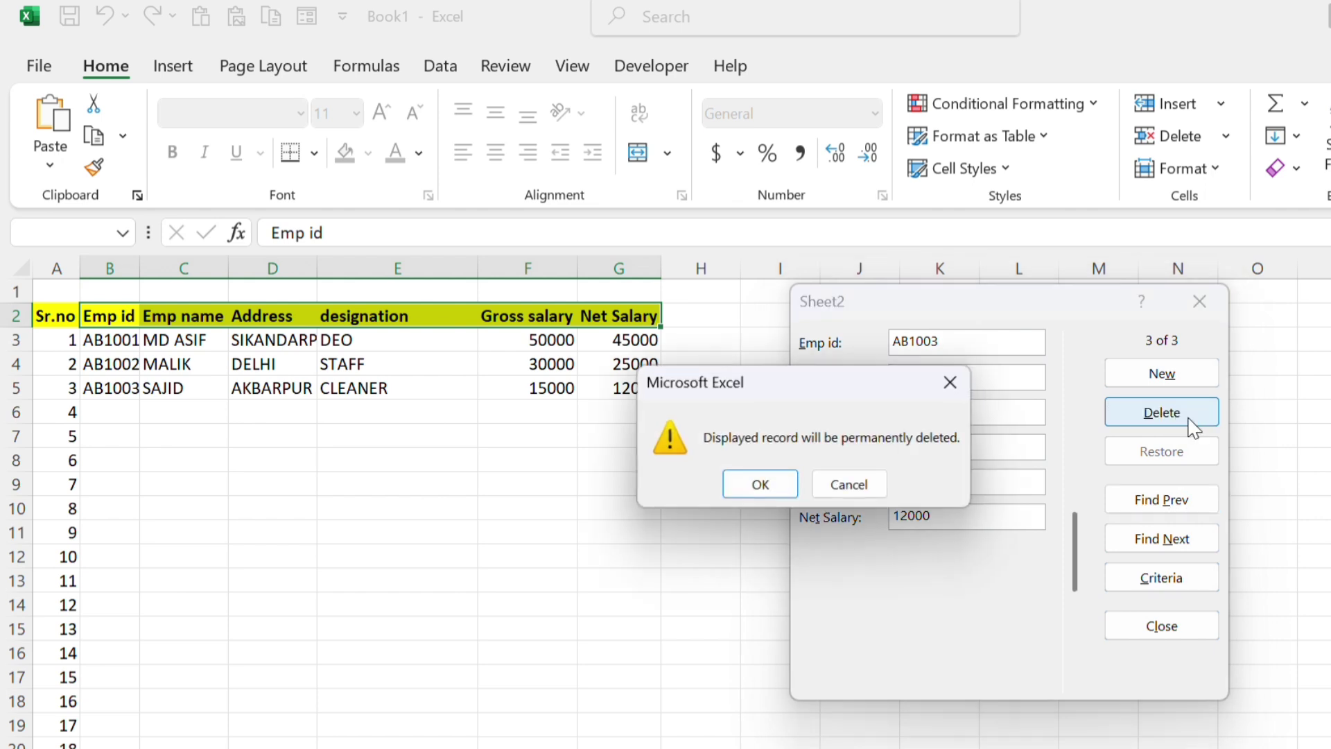
click(741, 489)
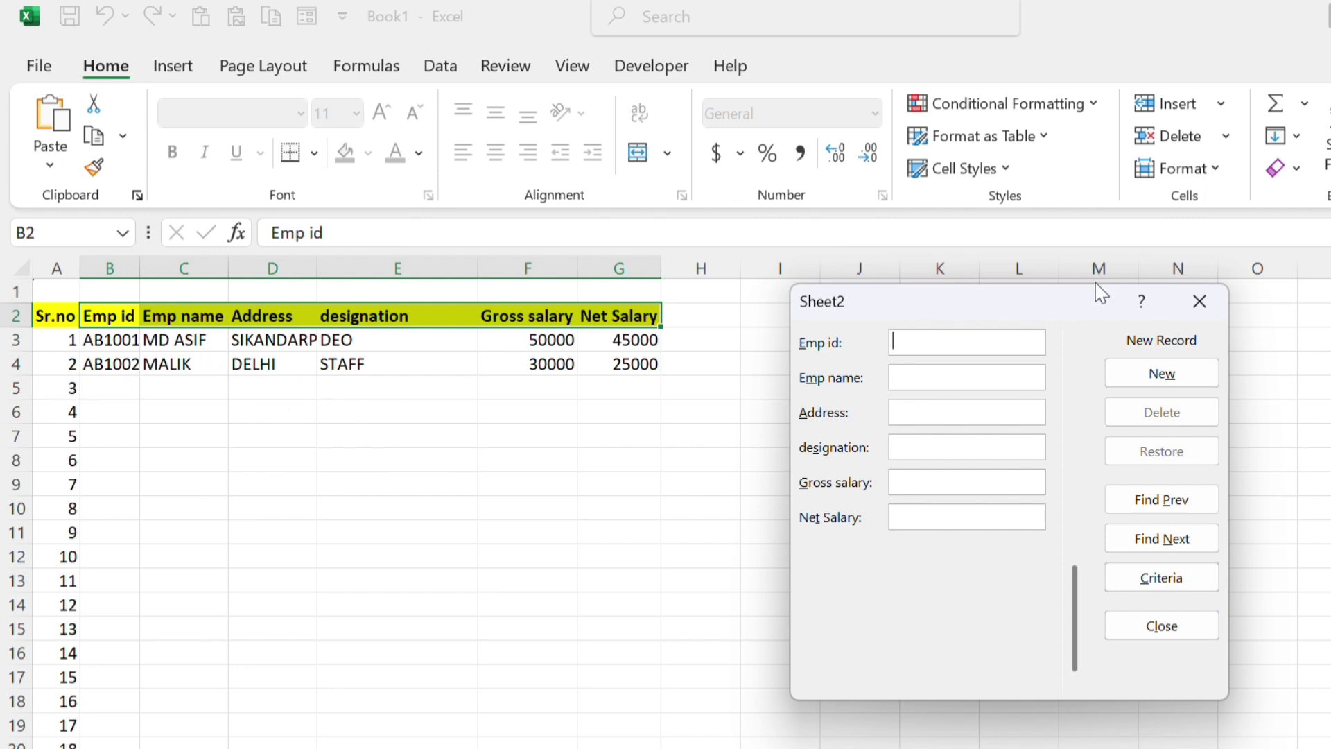
Fill a new AB1003 entry with the employee's name, AKBARPUR, CLEANER, 16000 gross and 13000 net
text(A)
text(B100)
text(3)
text(FAISAL)
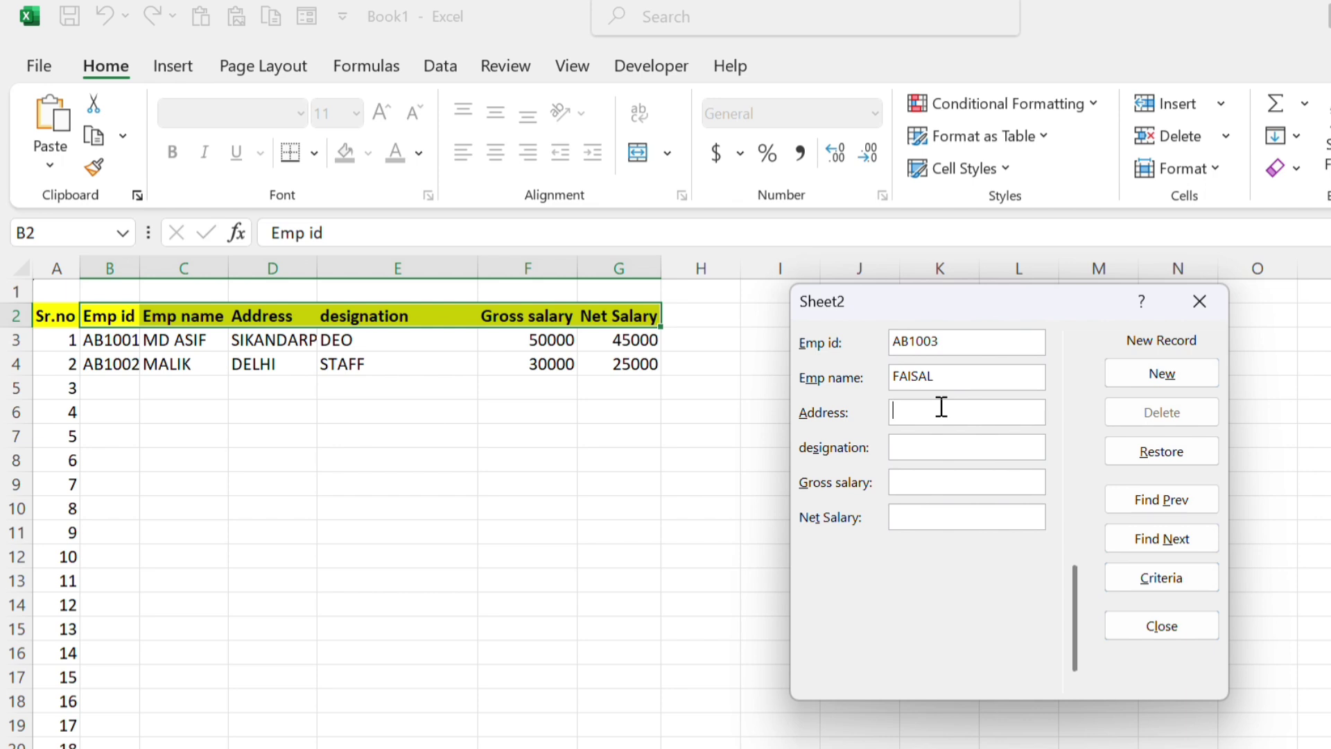
text(A)
text(KBARPUR)
text(CLEAR)
key(BackSpace)
text(NER)
key(Tab)
text(16000)
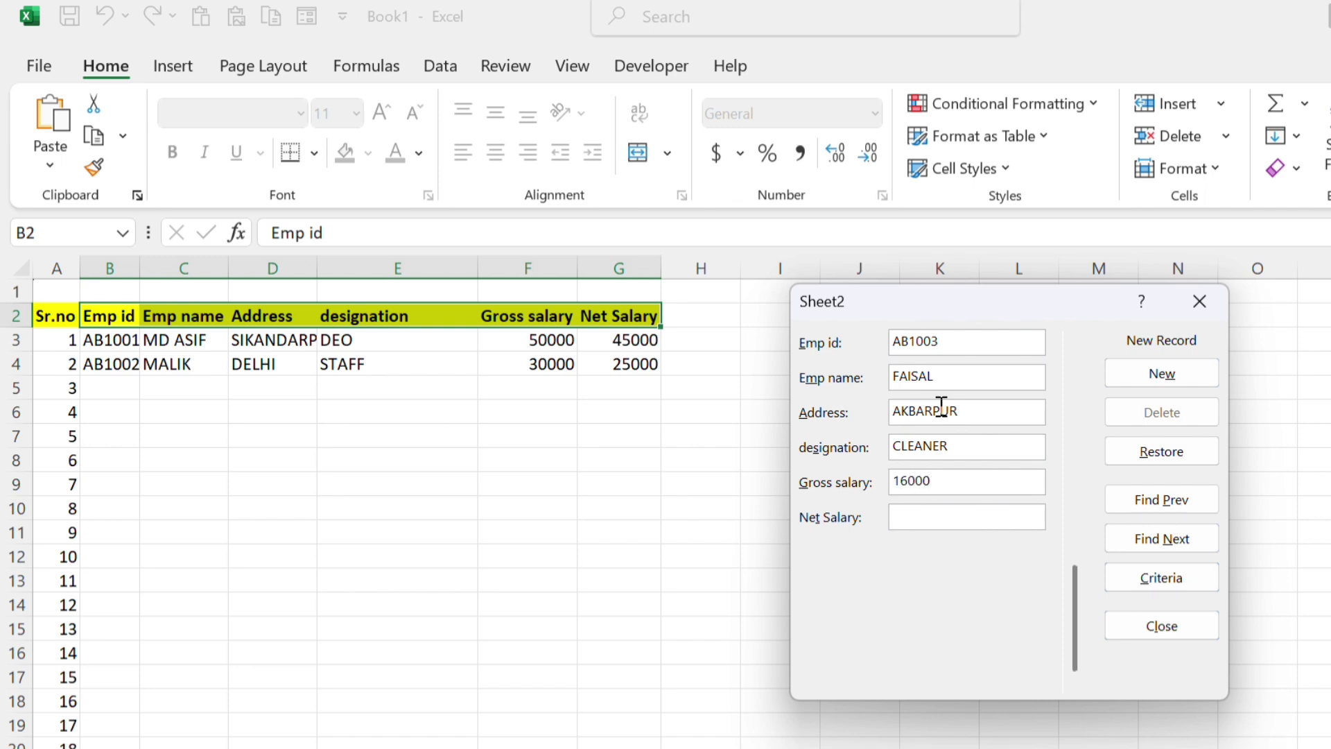
key(Tab)
text(13000)
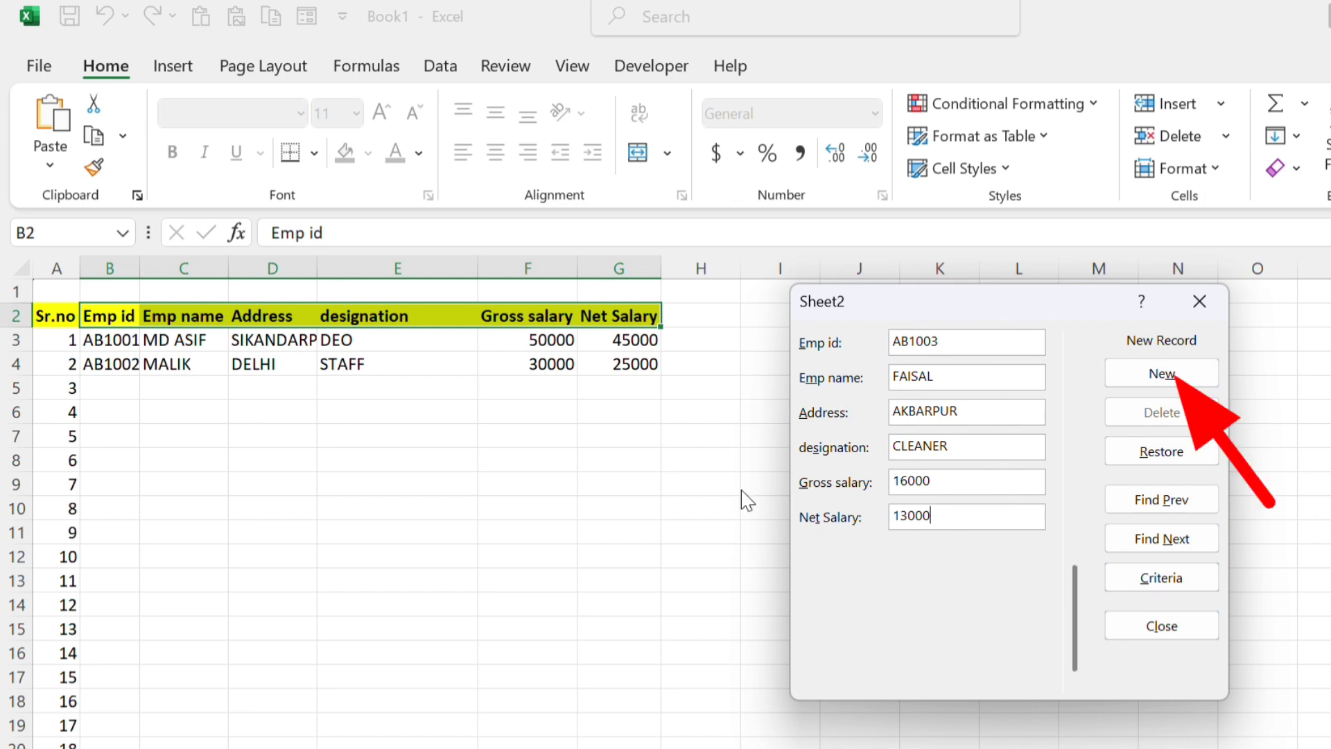
Add the pending AB1003 record and start the next with the employee's name and address MUMBAI
click(1174, 382)
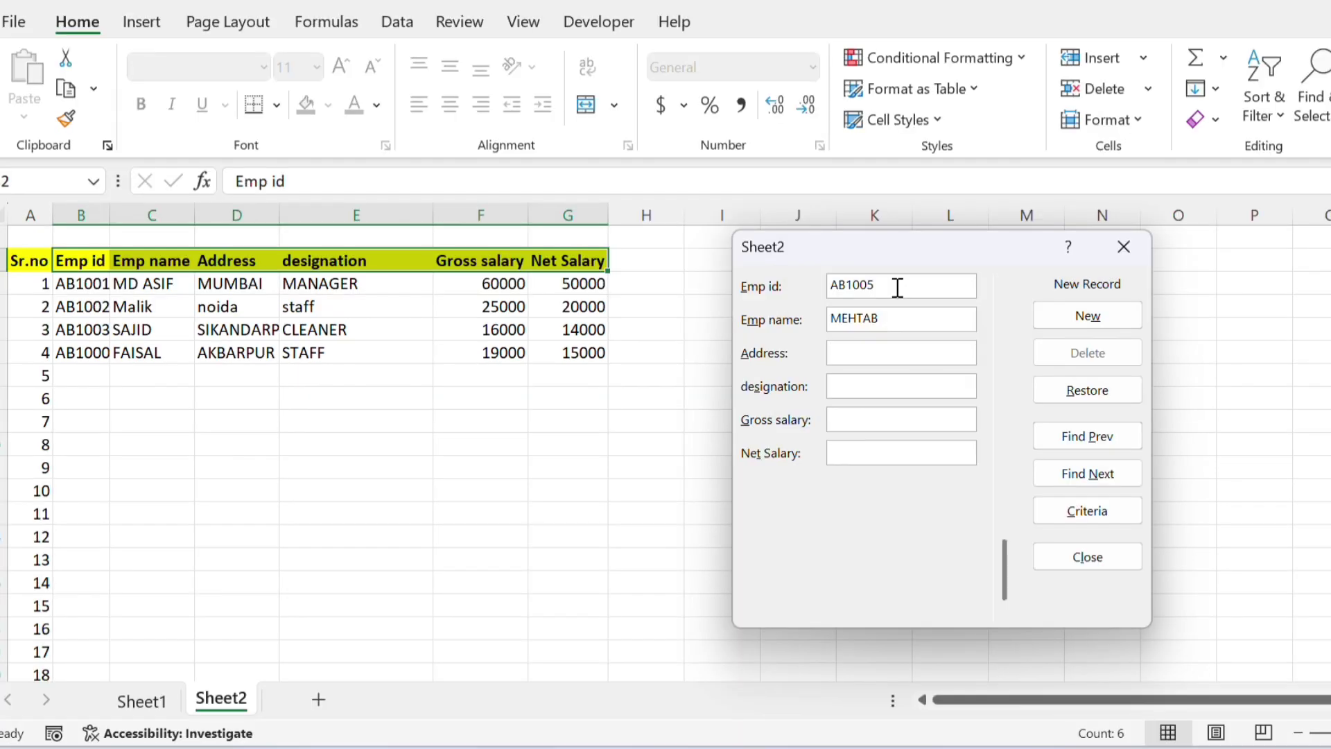
text(LUC)
key(BackSpace)
key(BackSpace)
text(UCK)
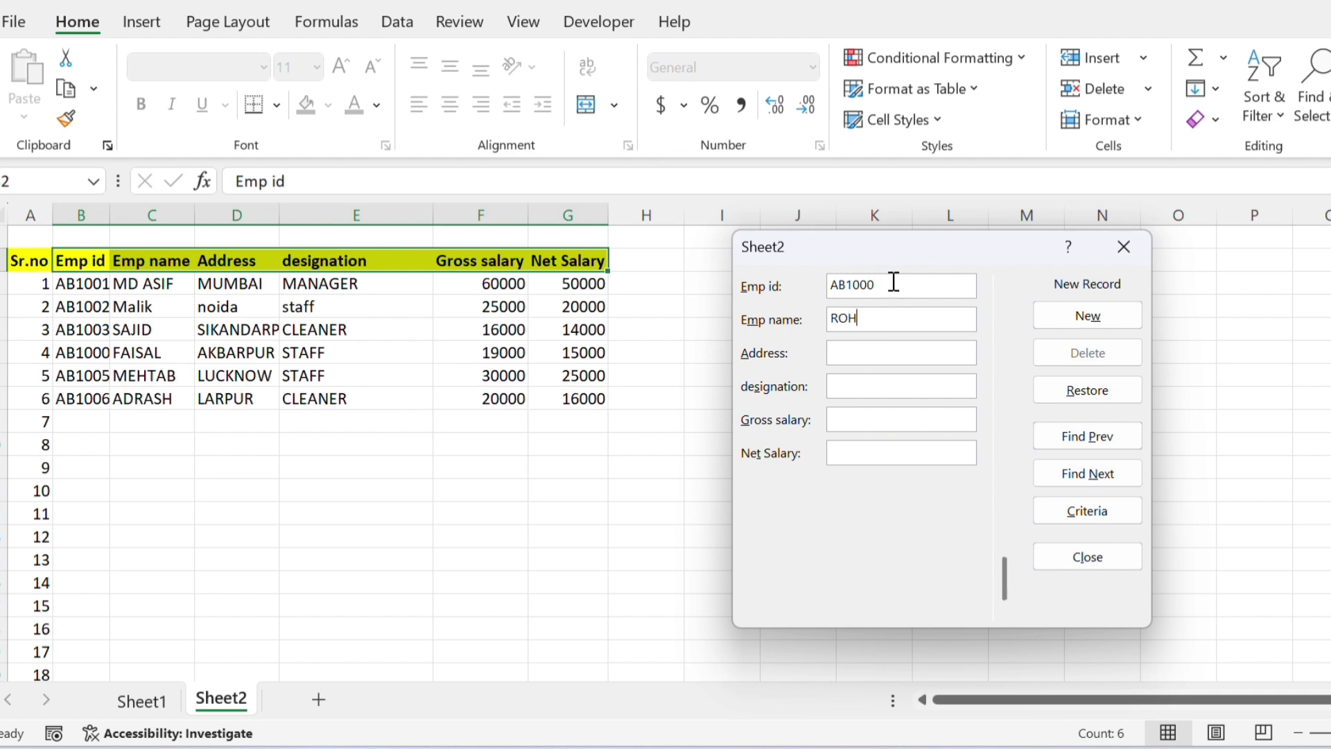
text(IT)
key(BackSpace)
key(BackSpace)
text(IT)
key(Tab)
text(MUMBAI)
Finish it as JUNIOR MANAGER, 35000 gross, 30000 net, add it, and close the Data Form
key(Tab)
text(JUNIOR MAN)
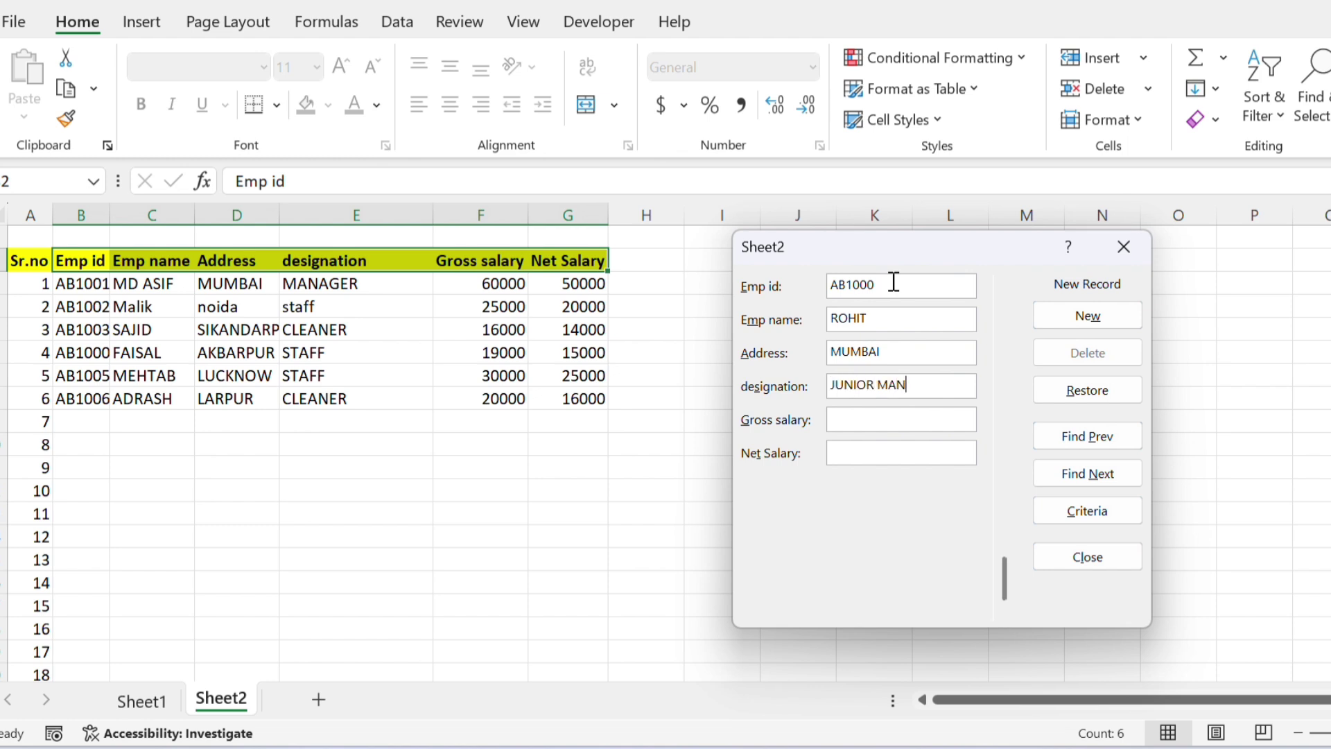
text(AGER)
text(35000)
key(Tab)
text(40)
key(BackSpace)
key(BackSpace)
text(30000)
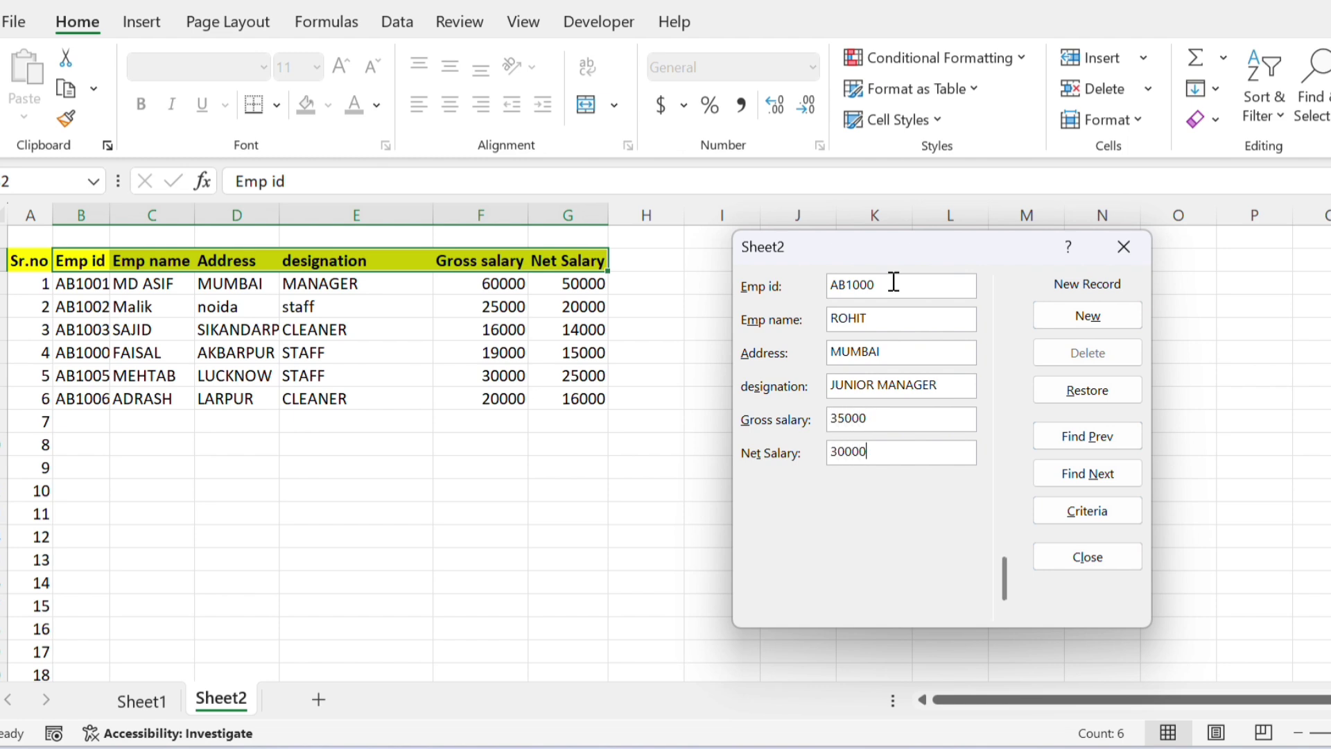
key(Return)
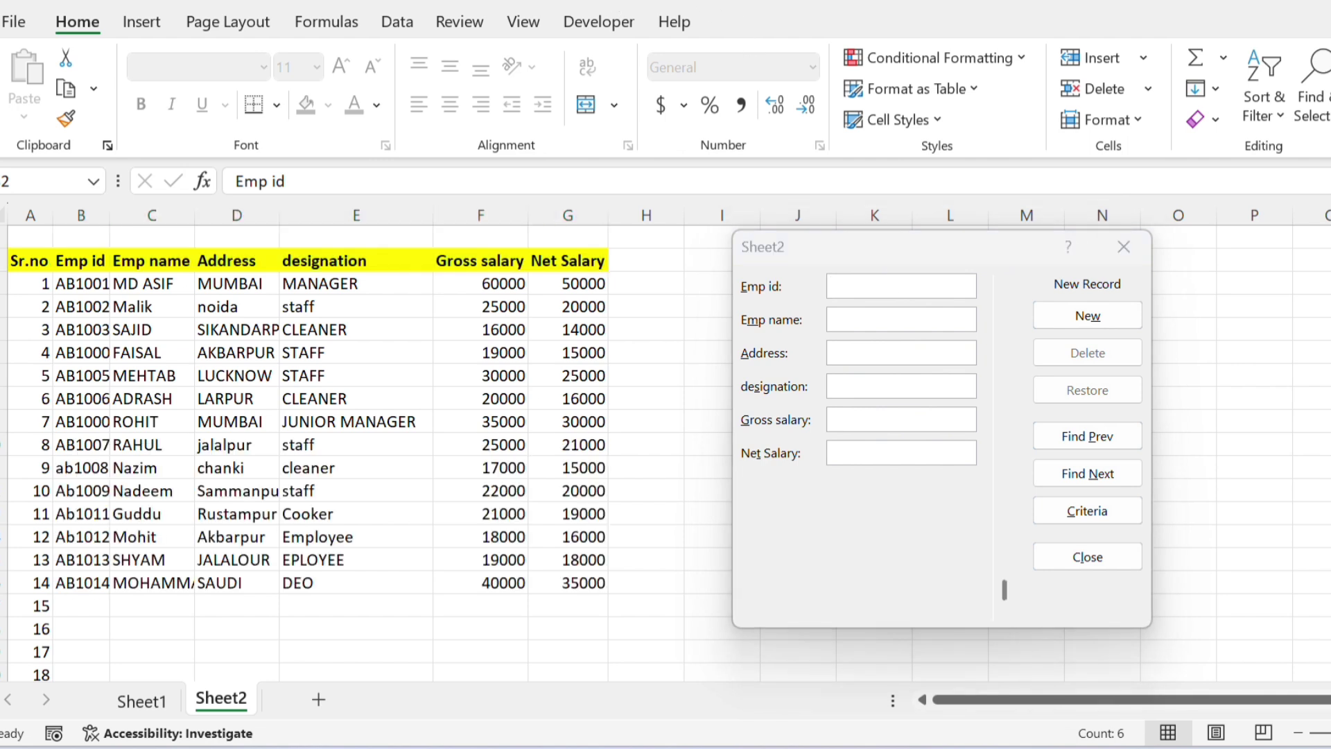
click(1125, 553)
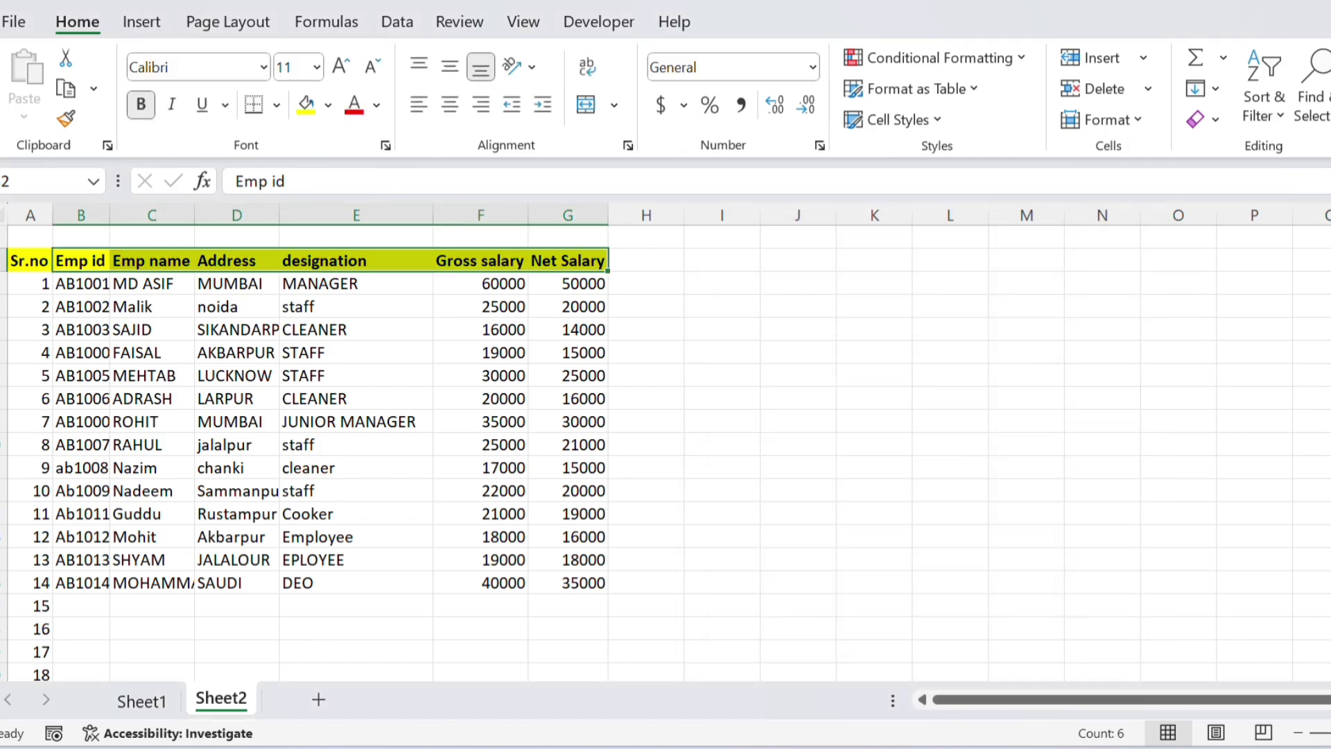
click(167, 399)
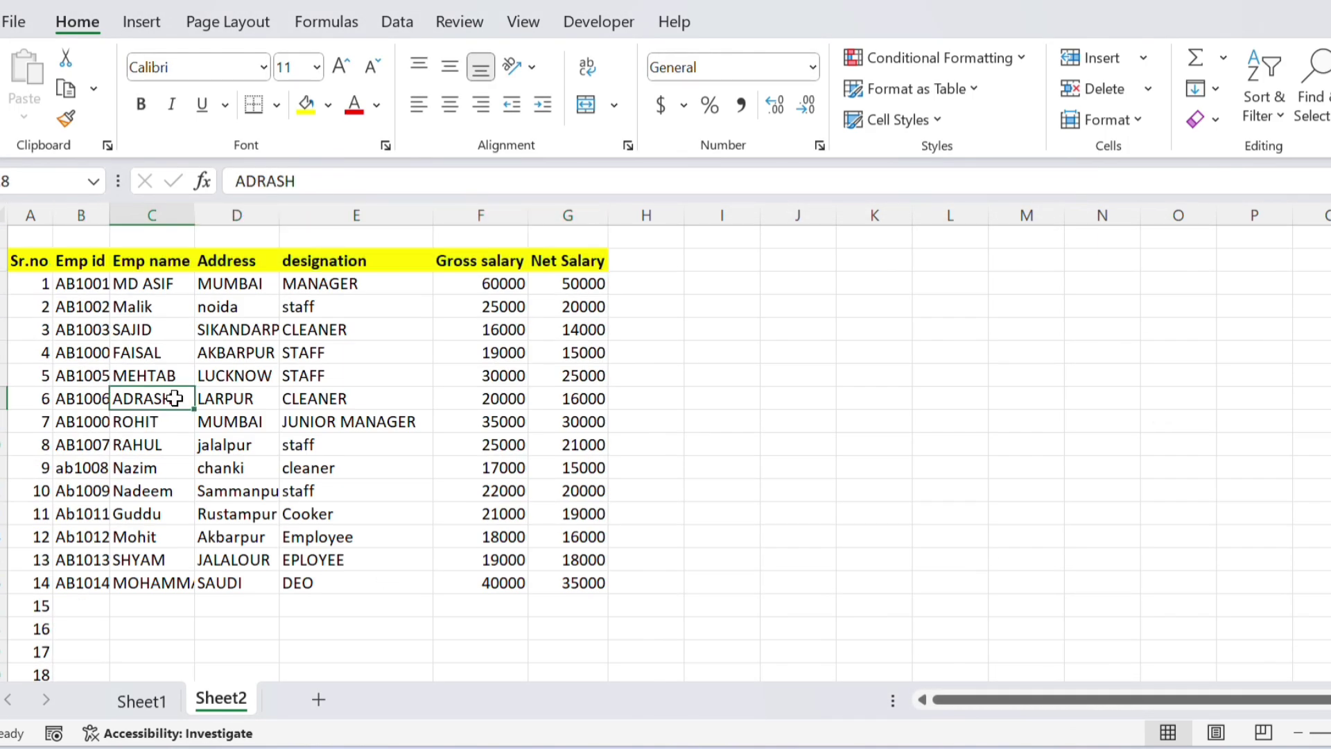